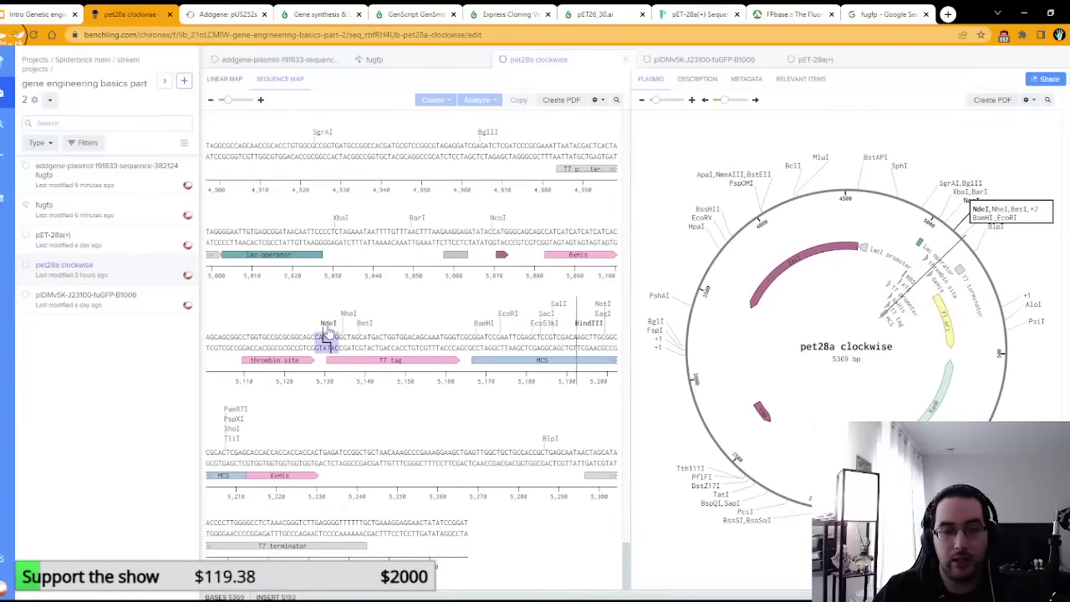
Step: Create a forward translation of pet28a clockwise from the ATG start codon to the NdeI site, bases 5071–5132
{"action": "left_click", "coordinate": [502, 253]}
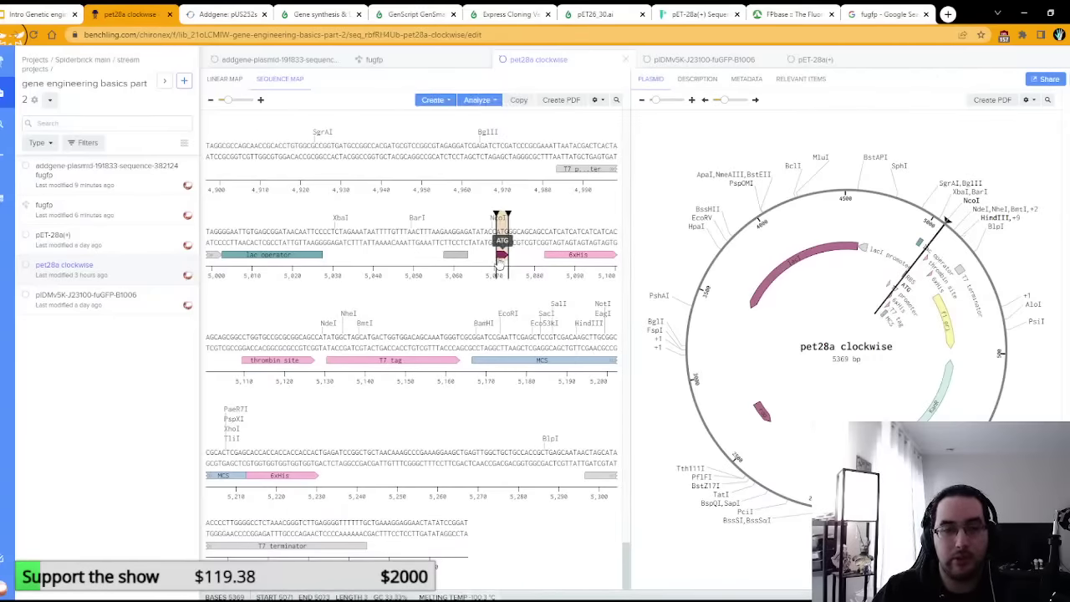
{"action": "left_click", "coordinate": [334, 339], "text": "shift"}
{"action": "right_click", "coordinate": [517, 244]}
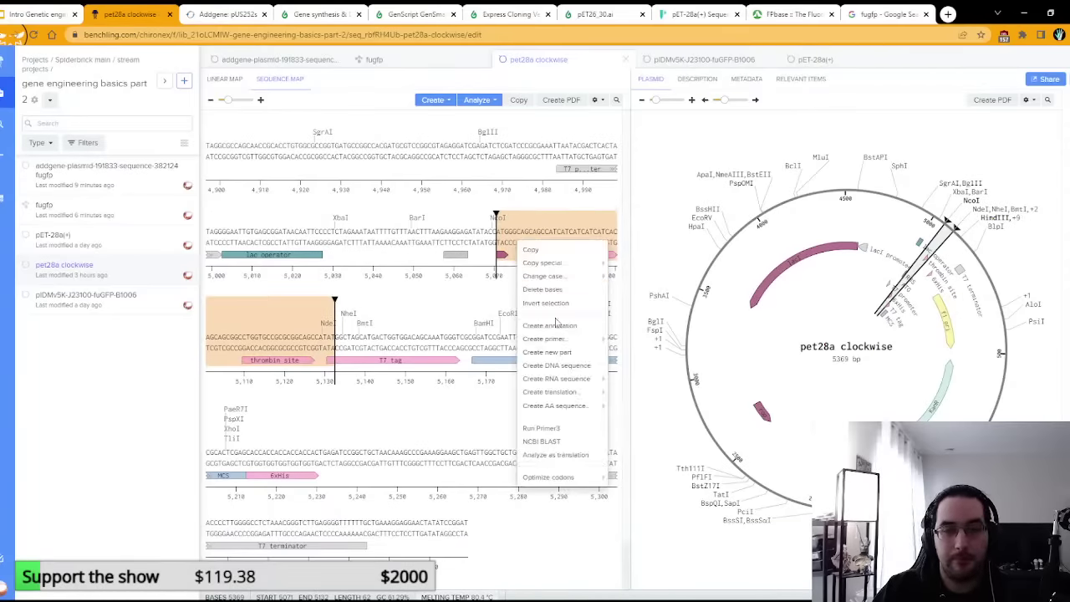
{"action": "mouse_move", "coordinate": [577, 392]}
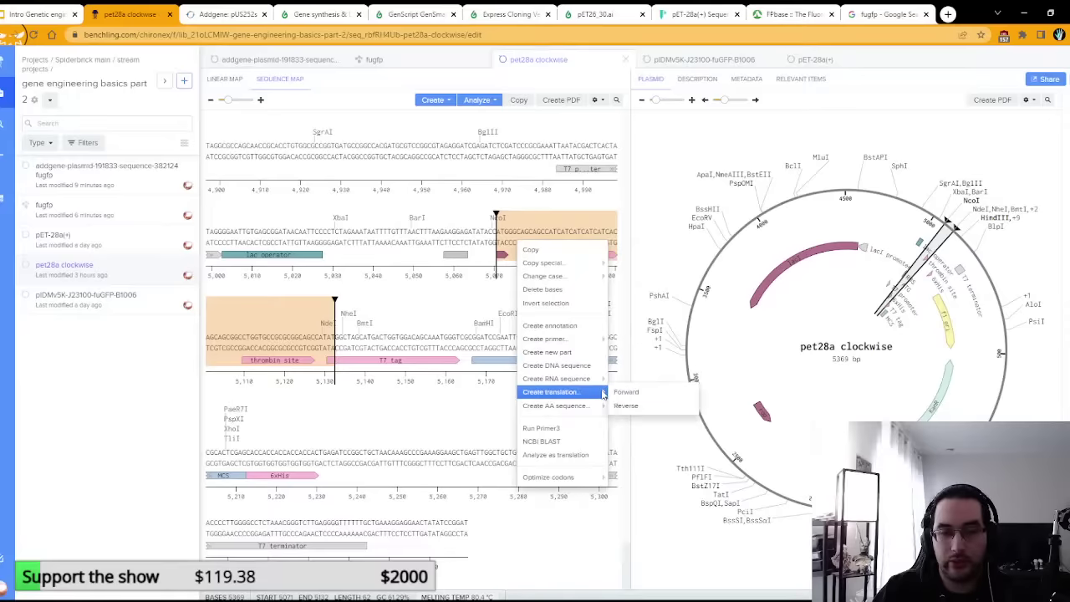
{"action": "left_click", "coordinate": [625, 393]}
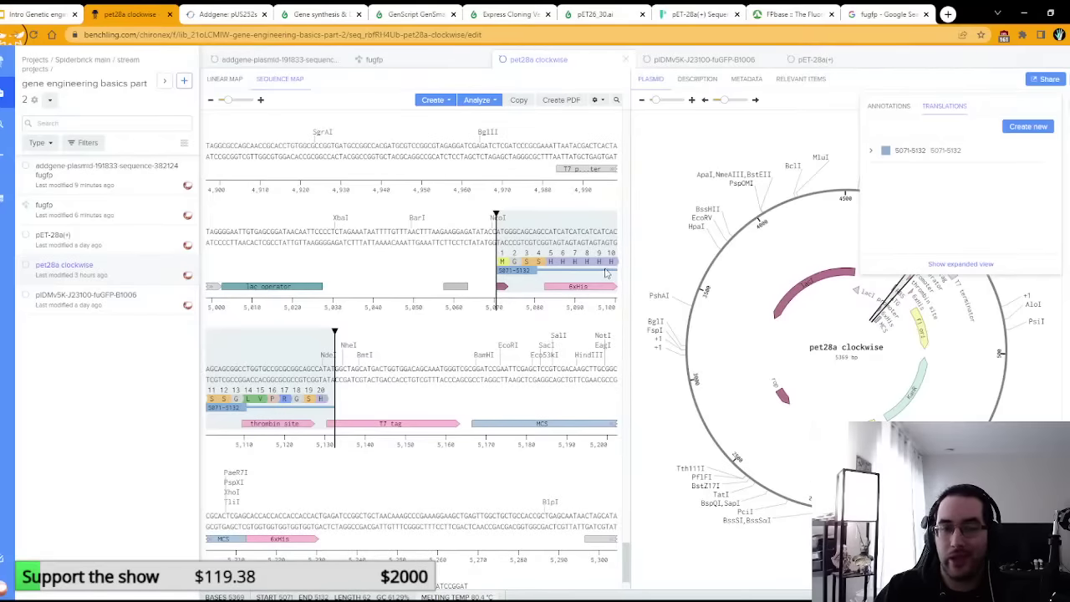
Step: Examine the 6xHis tag after the start codon, the thrombin site and the serine codon at its end
{"action": "double_click", "coordinate": [578, 288]}
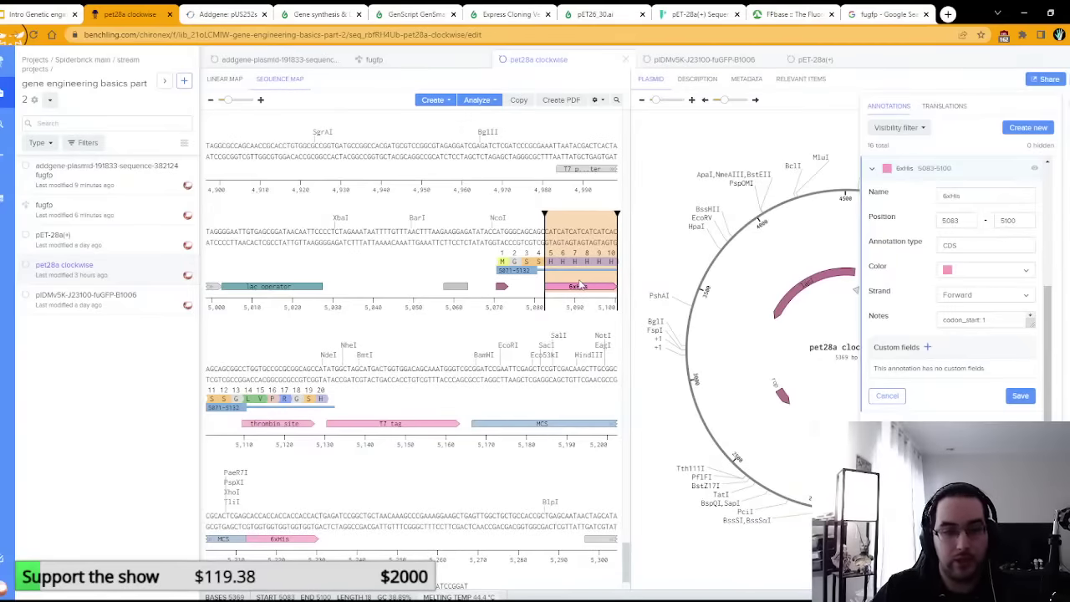
{"action": "left_click", "coordinate": [273, 424]}
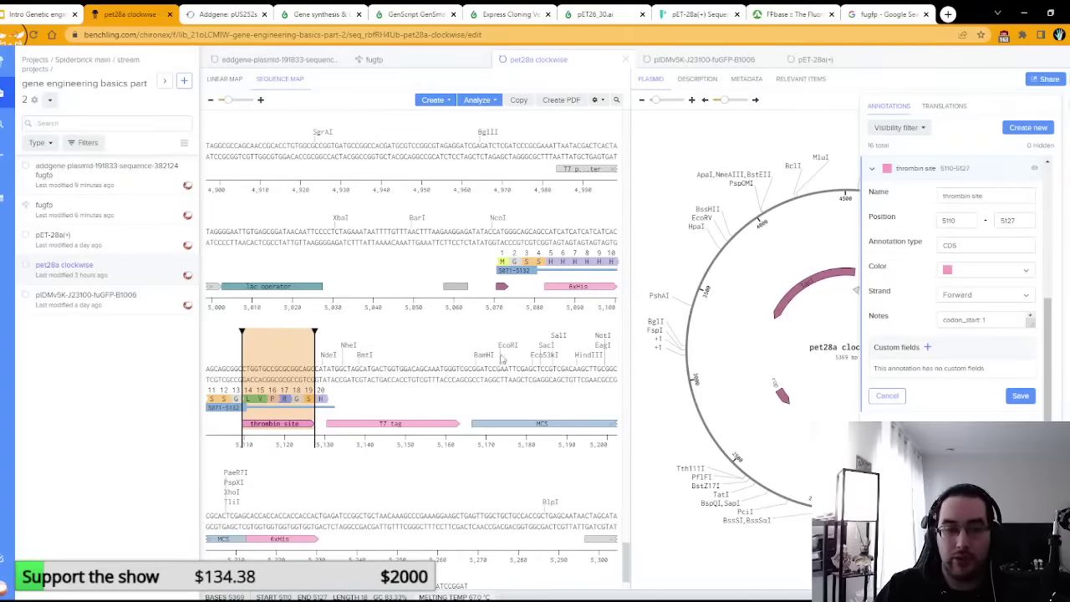
{"action": "left_click", "coordinate": [301, 402]}
{"action": "left_click", "coordinate": [308, 401]}
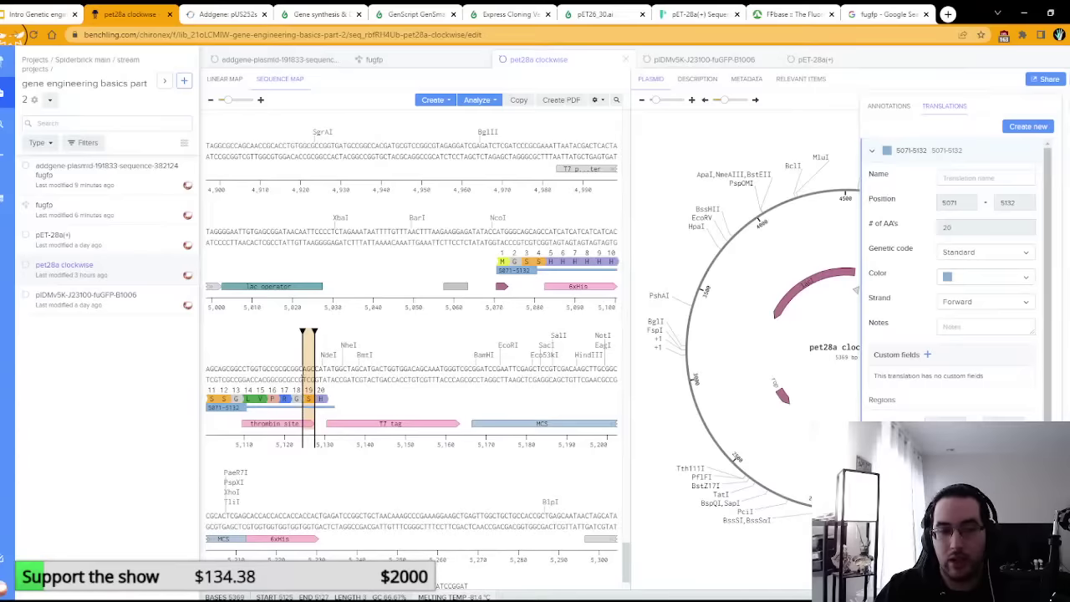
{"action": "left_click", "coordinate": [309, 409]}
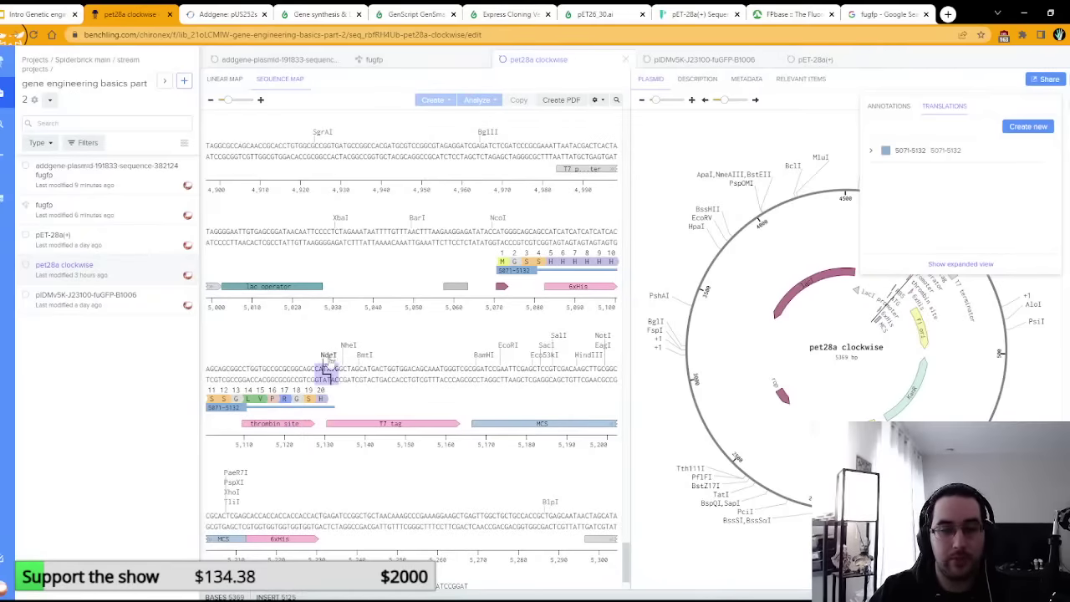
Step: Examine the region between the NdeI and HindIII cut sites, covering the T7 tag and part of the MCS
{"action": "left_click", "coordinate": [326, 368]}
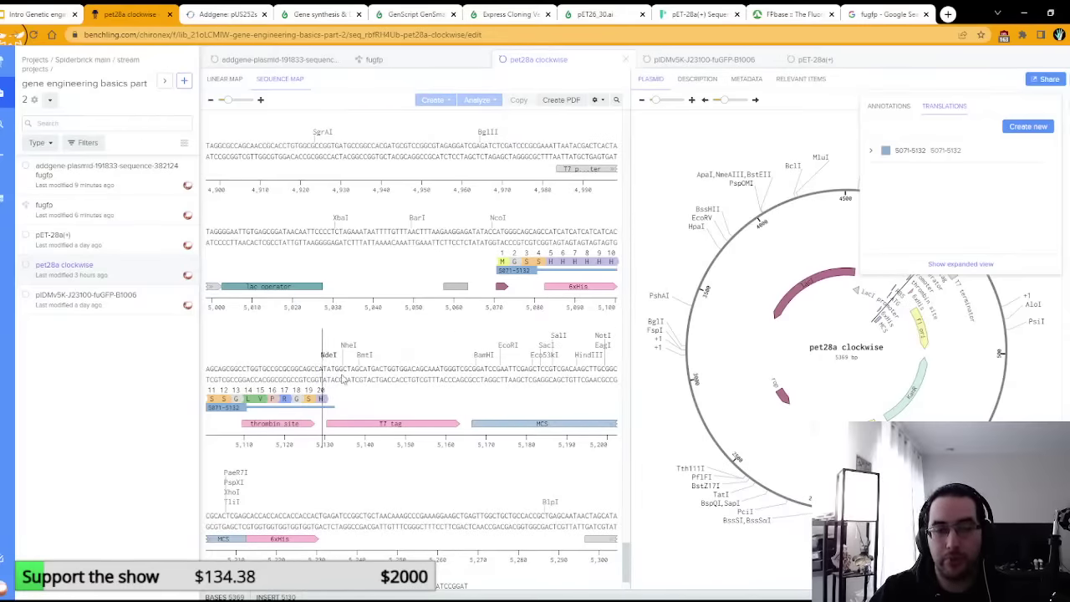
{"action": "left_click", "coordinate": [585, 366], "text": "shift"}
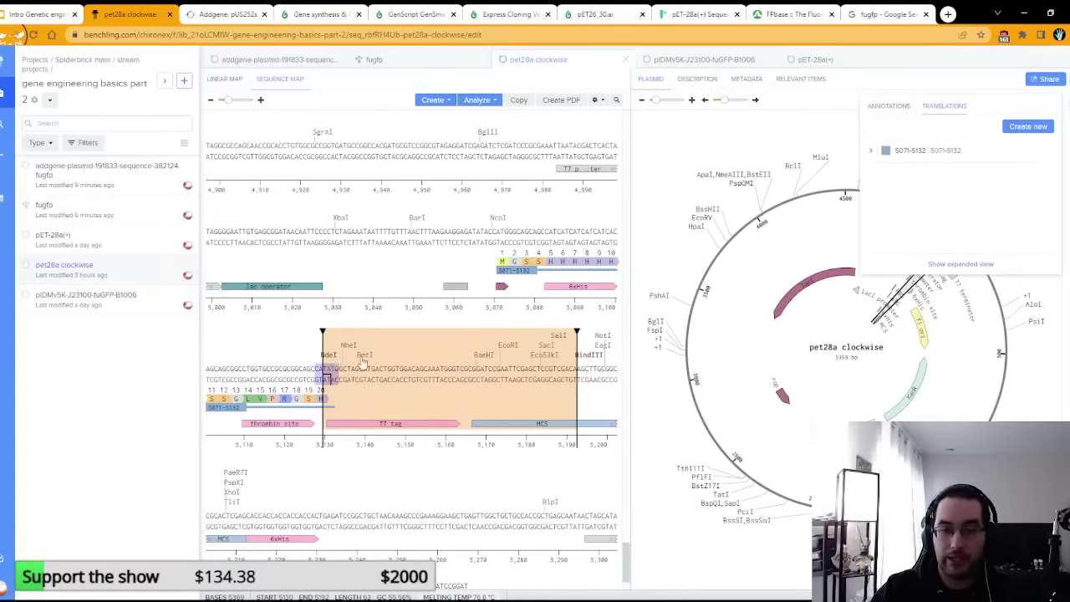
{"action": "left_click", "coordinate": [500, 369]}
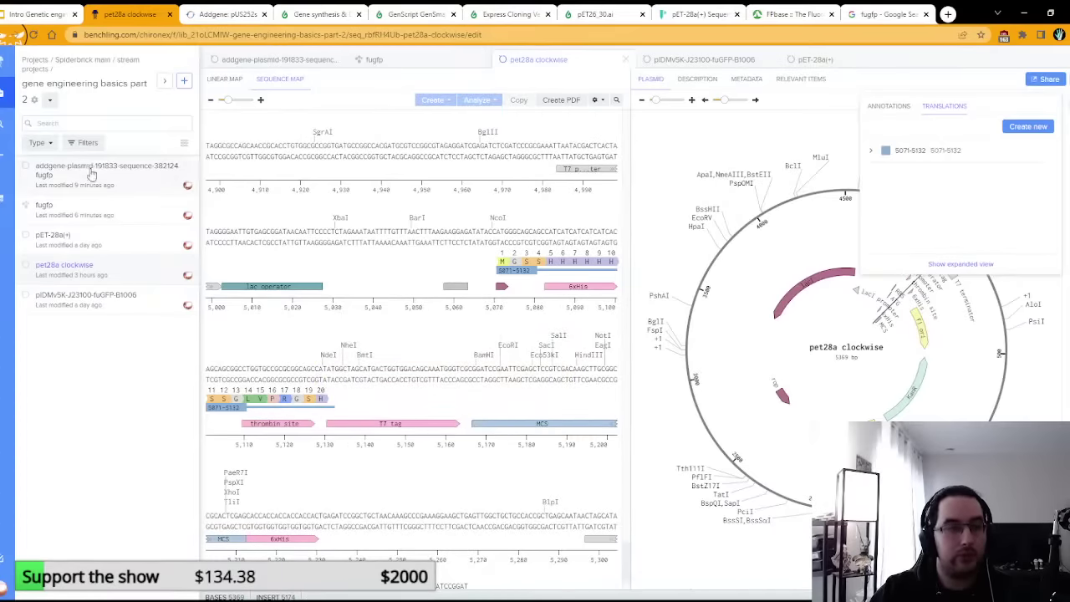
Step: Open the fugfp protein's codon optimization and add NcoI as a cut site to avoid
{"action": "left_click", "coordinate": [91, 212]}
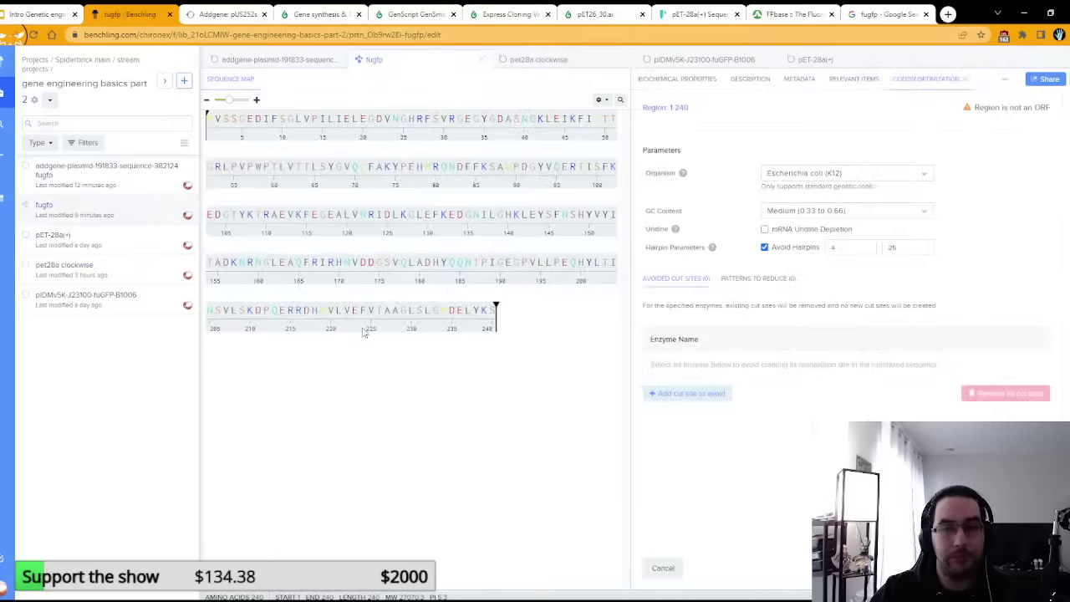
{"action": "left_click", "coordinate": [685, 394]}
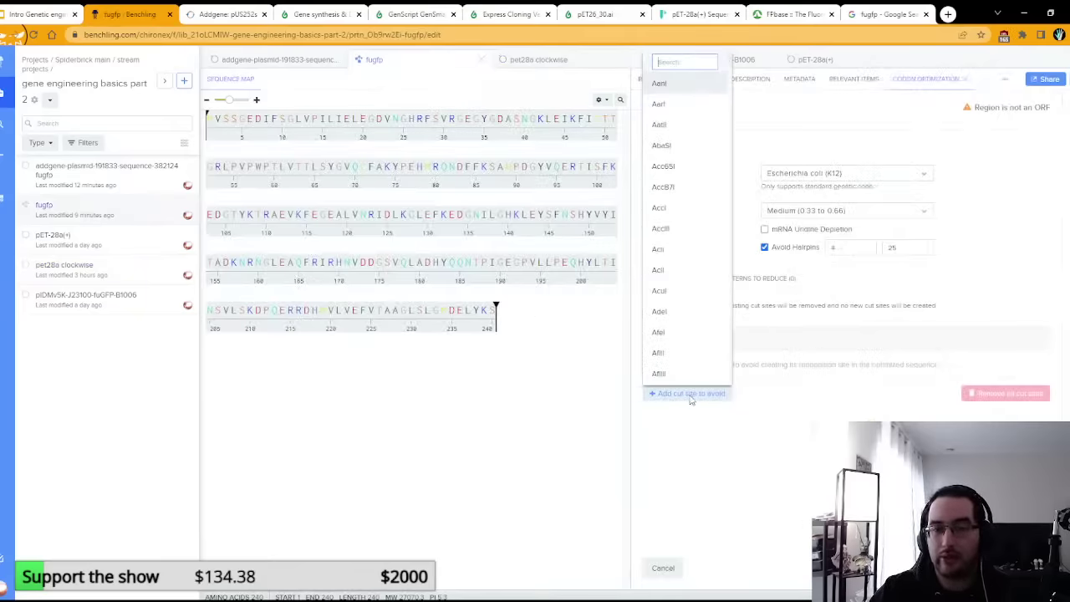
{"action": "type", "text": "nco"}
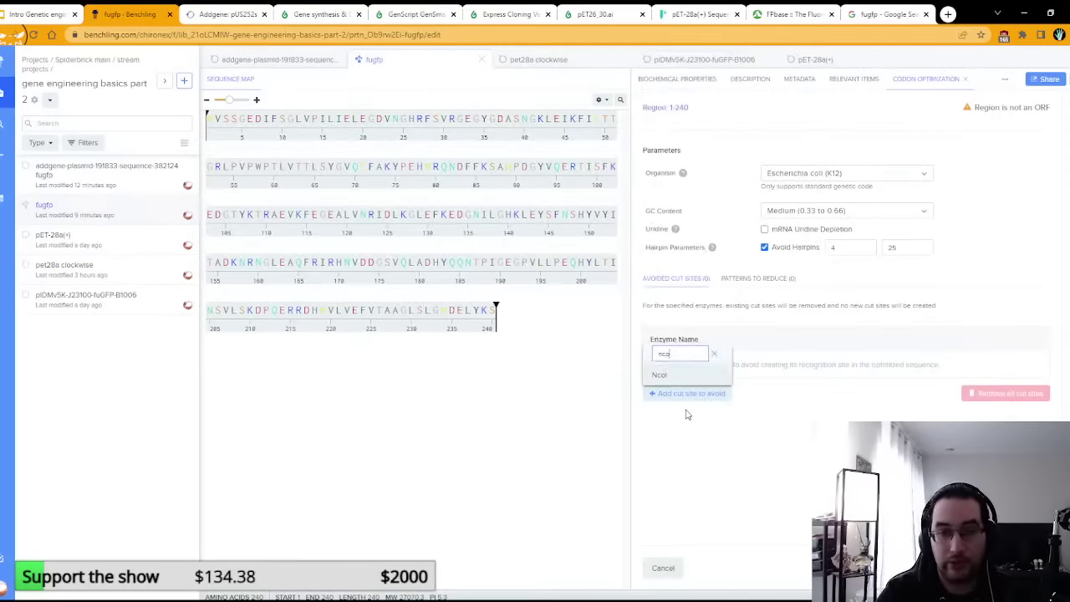
{"action": "type", "text": "i"}
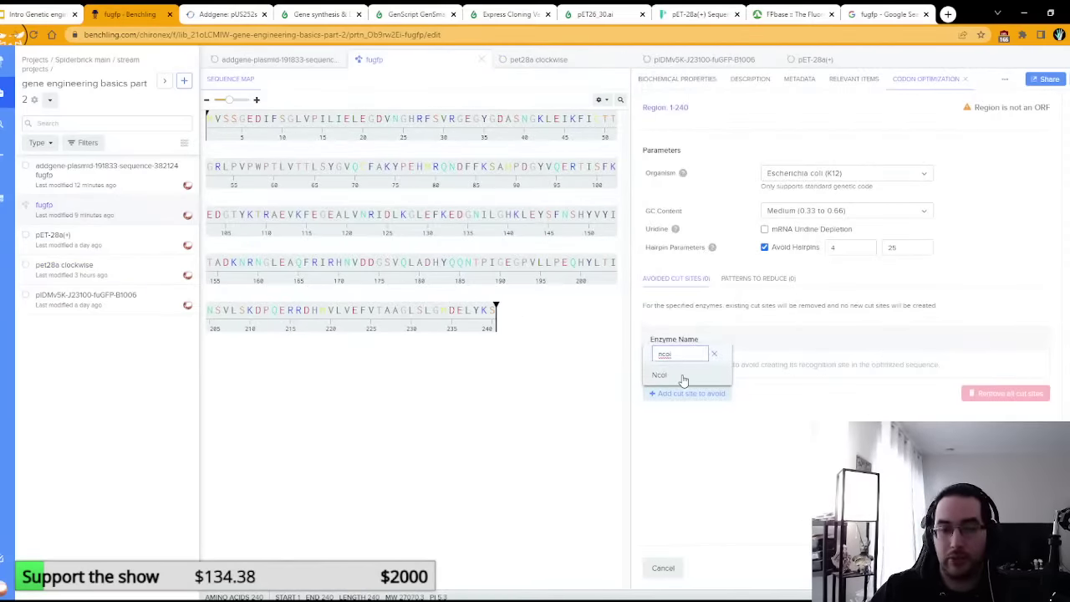
{"action": "left_click", "coordinate": [685, 375]}
Step: Add HindIII and NdeI to the cut sites avoided in the fugfp codon optimization
{"action": "left_click", "coordinate": [680, 394]}
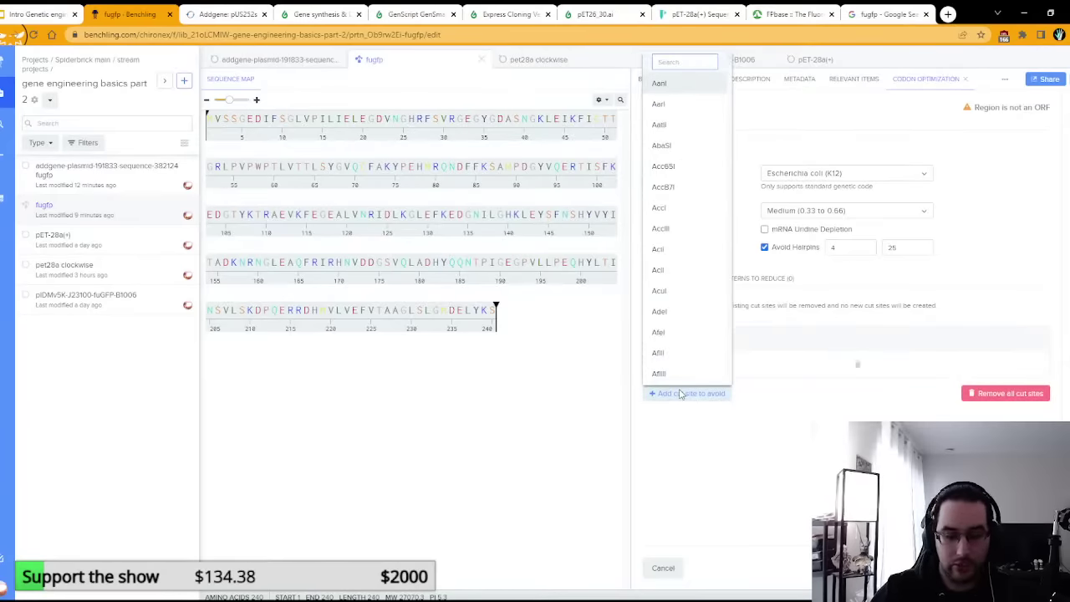
{"action": "type", "text": "hind"}
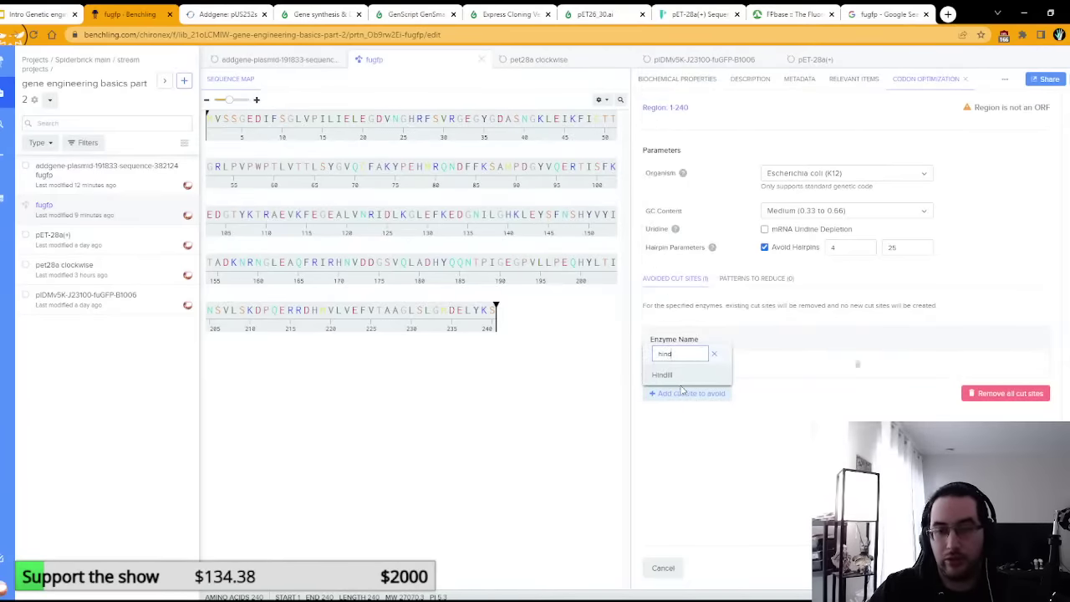
{"action": "left_click", "coordinate": [679, 375]}
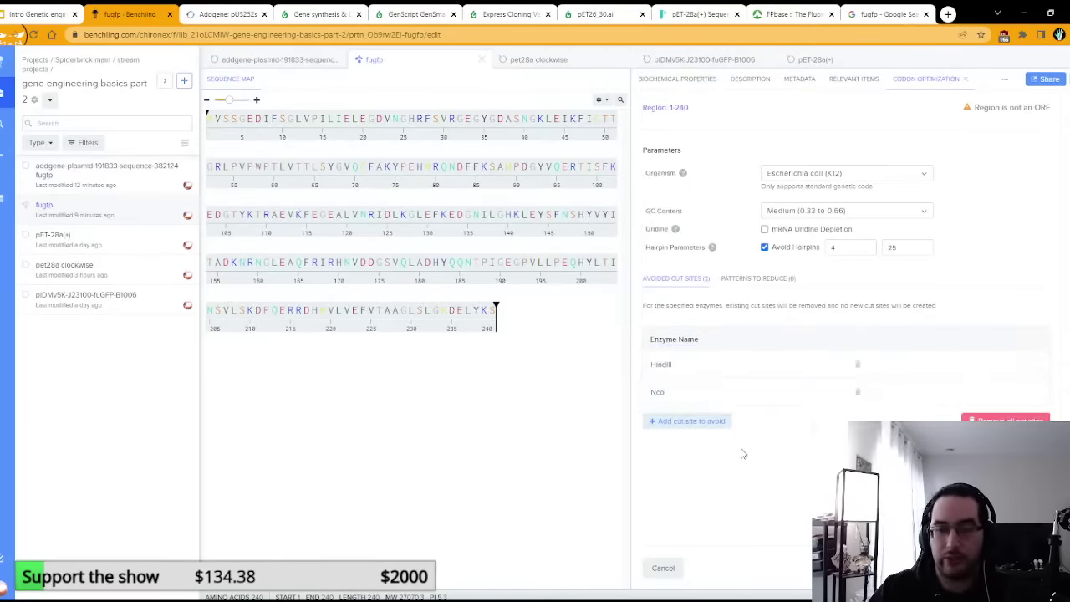
{"action": "left_click", "coordinate": [713, 420]}
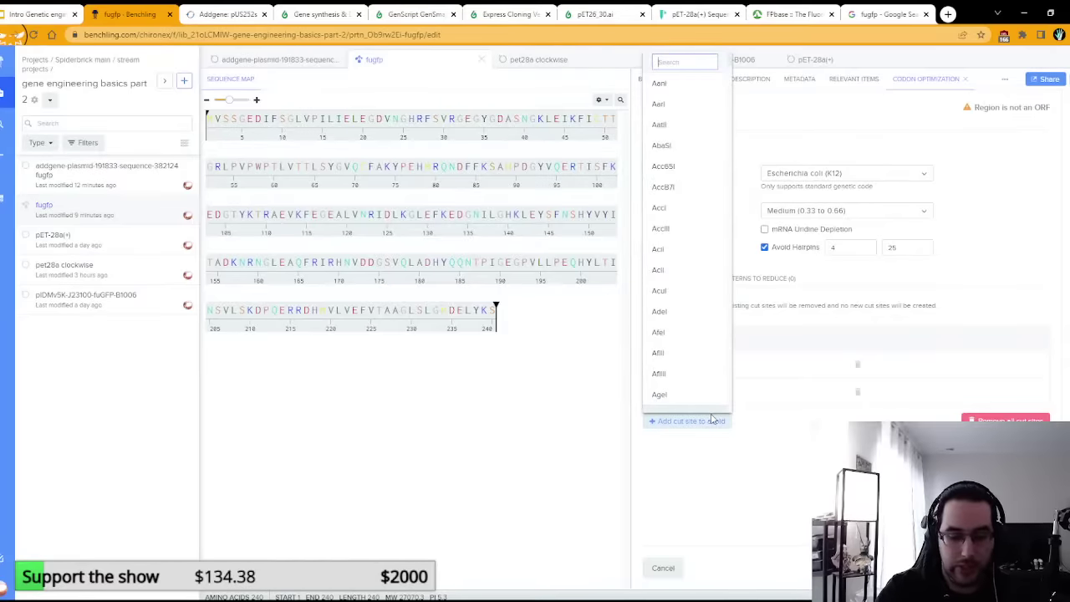
{"action": "type", "text": "ndei"}
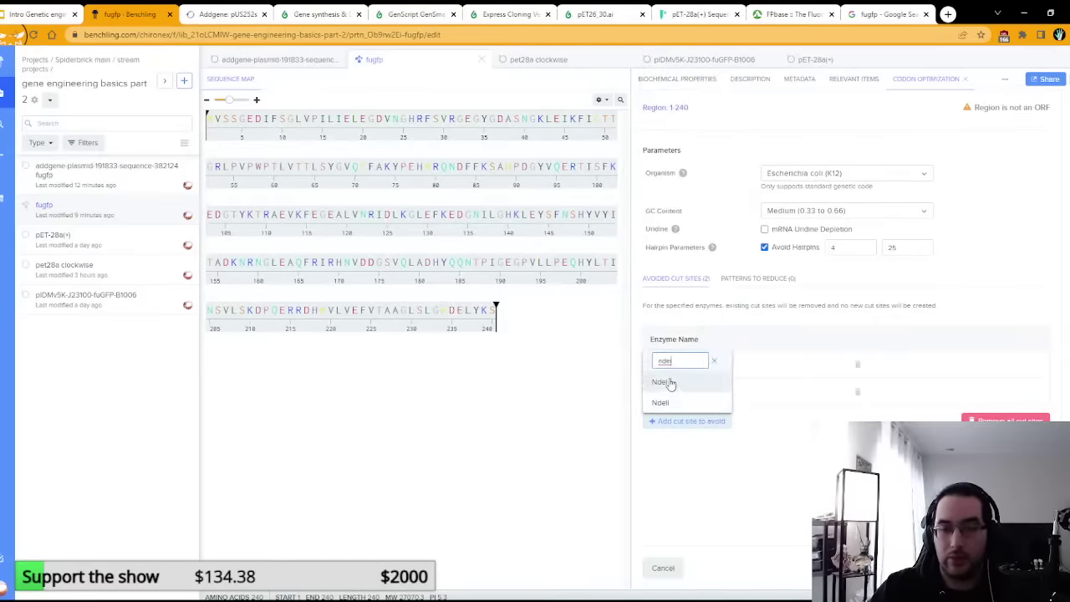
{"action": "left_click", "coordinate": [669, 381]}
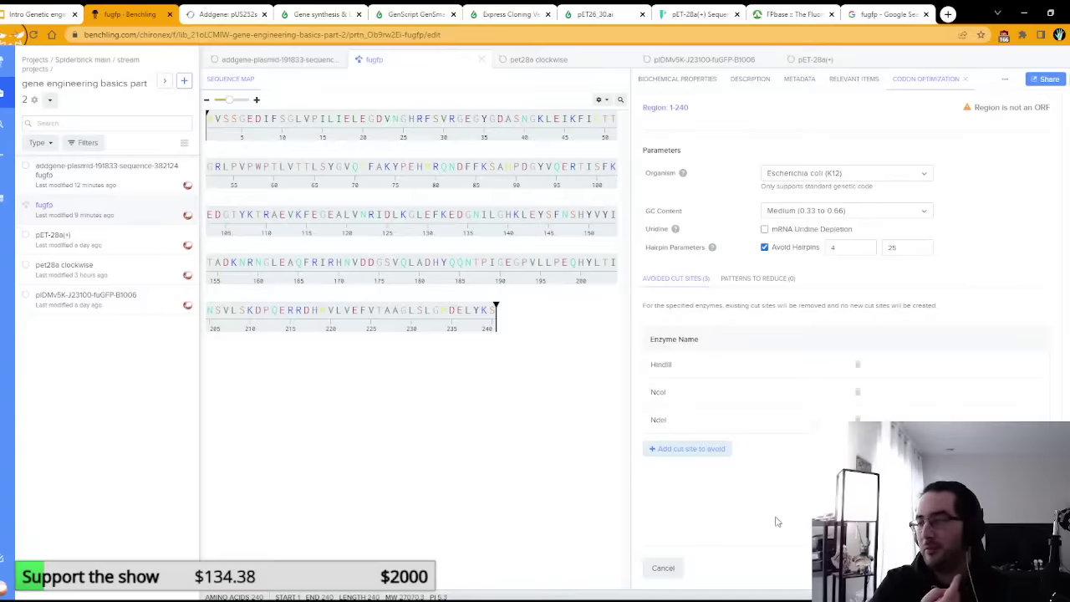
Step: Generate the codon optimization preview and review its rare codon, GC content, uridine and hairpin metrics
{"action": "key", "text": "Return"}
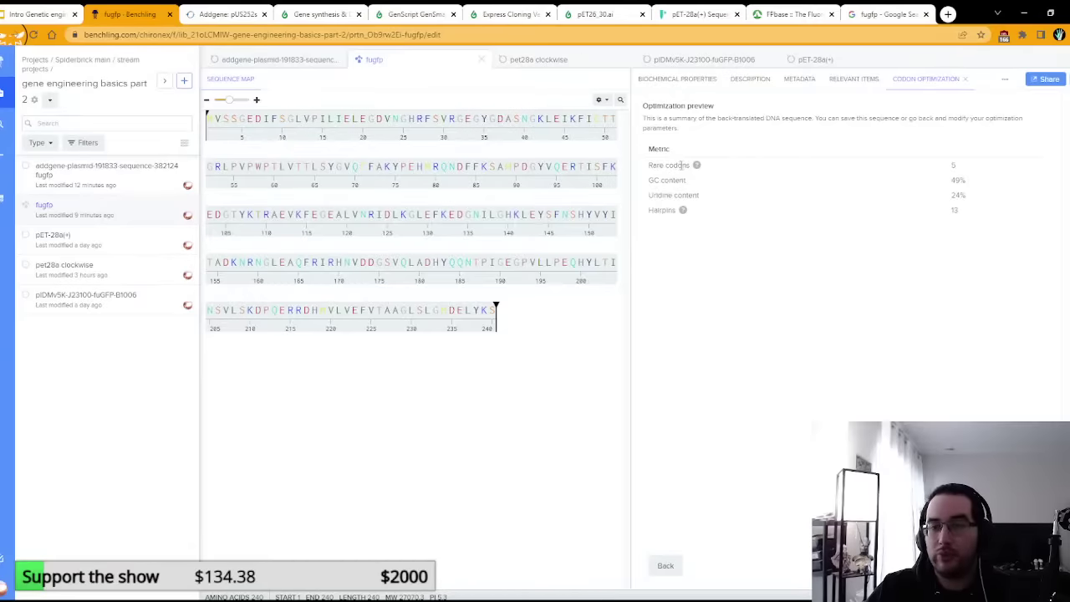
{"action": "left_click_drag", "start_coordinate": [651, 166], "coordinate": [679, 166]}
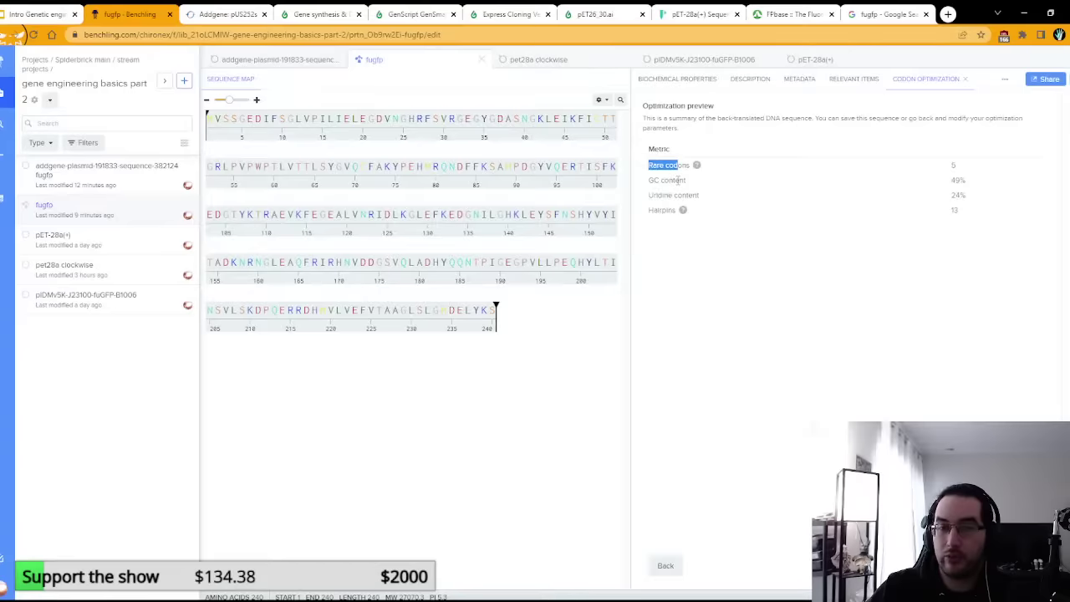
{"action": "left_click_drag", "start_coordinate": [945, 183], "coordinate": [940, 215]}
{"action": "left_click", "coordinate": [939, 224]}
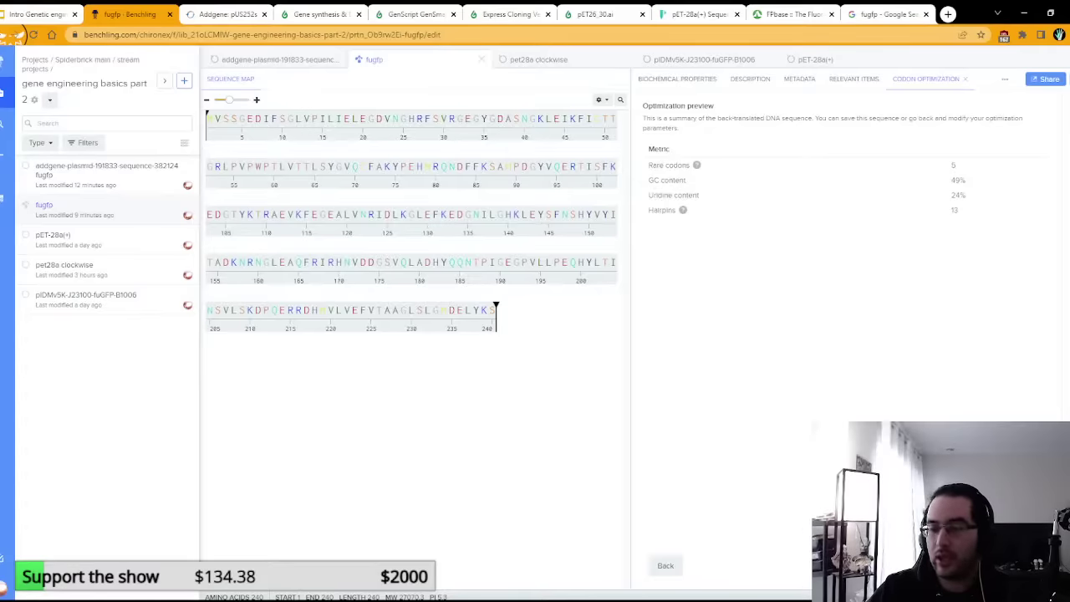
Step: Save the codon-optimized fugfp DNA sequence to the gene engineering basics part 2 folder
{"action": "left_click", "coordinate": [1024, 565]}
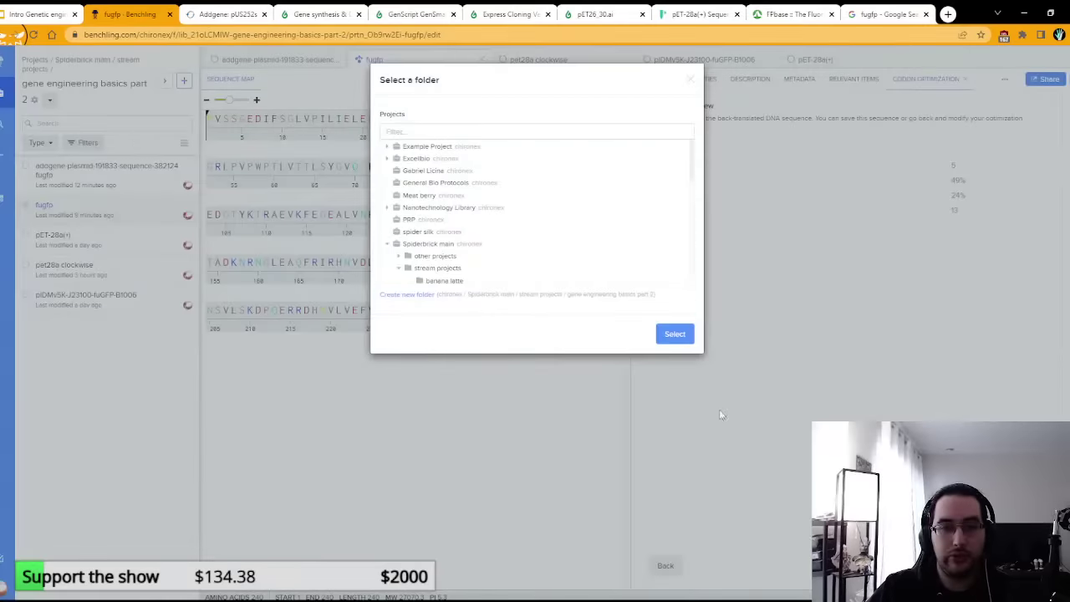
{"action": "scroll", "coordinate": [500, 233], "scroll_direction": "down", "scroll_amount": 2}
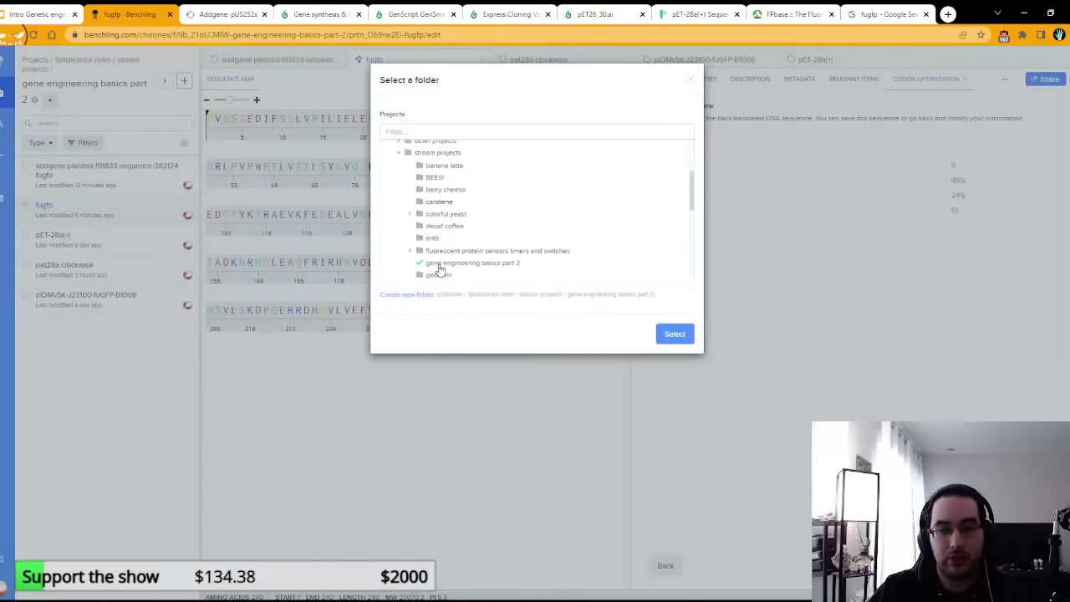
{"action": "left_click", "coordinate": [669, 341]}
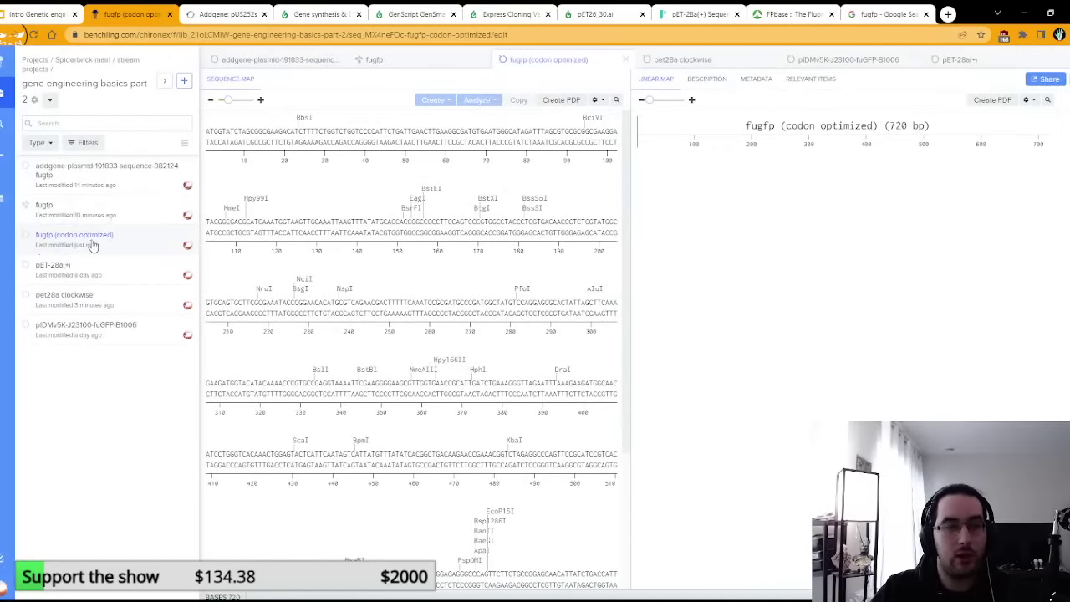
Step: Annotate the whole codon-optimized sequence, bases 1–720, as "fugfp" on the forward strand in lime green
{"action": "left_click", "coordinate": [274, 131]}
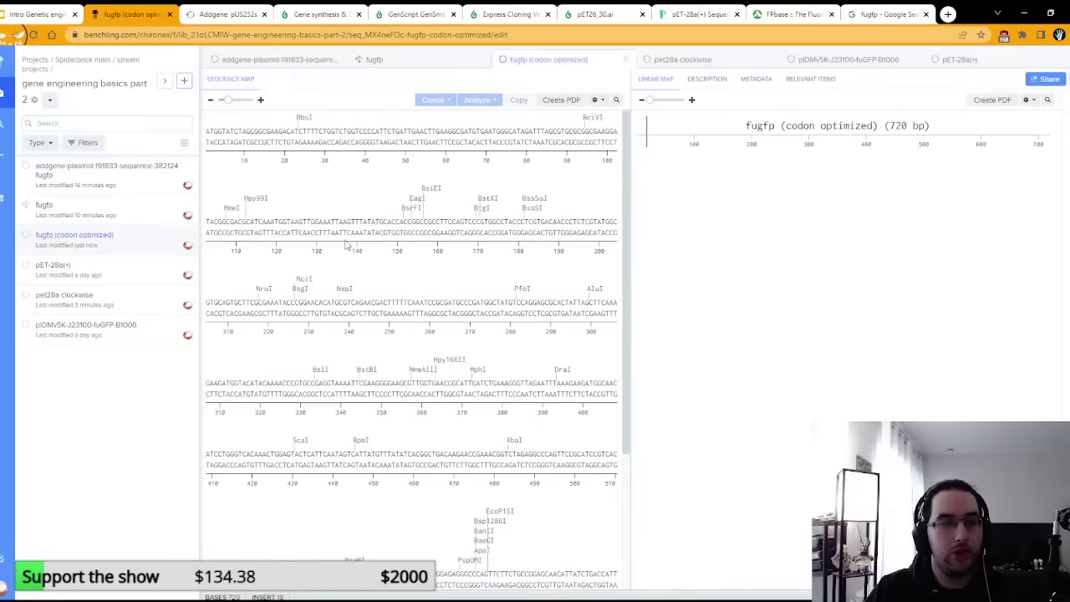
{"action": "key", "text": "ctrl+a"}
{"action": "right_click", "coordinate": [349, 133]}
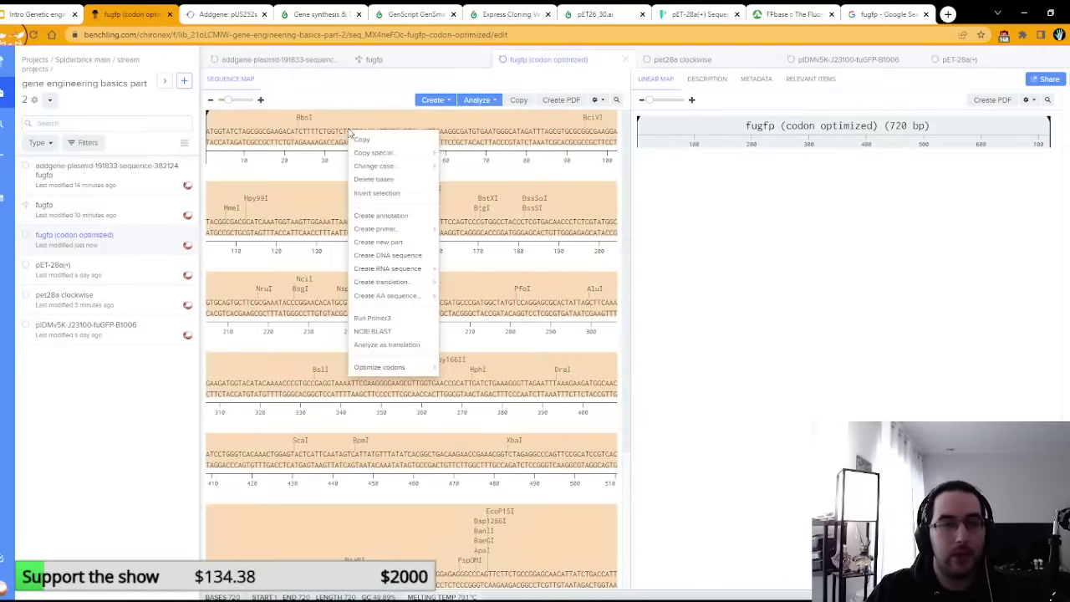
{"action": "left_click", "coordinate": [393, 215]}
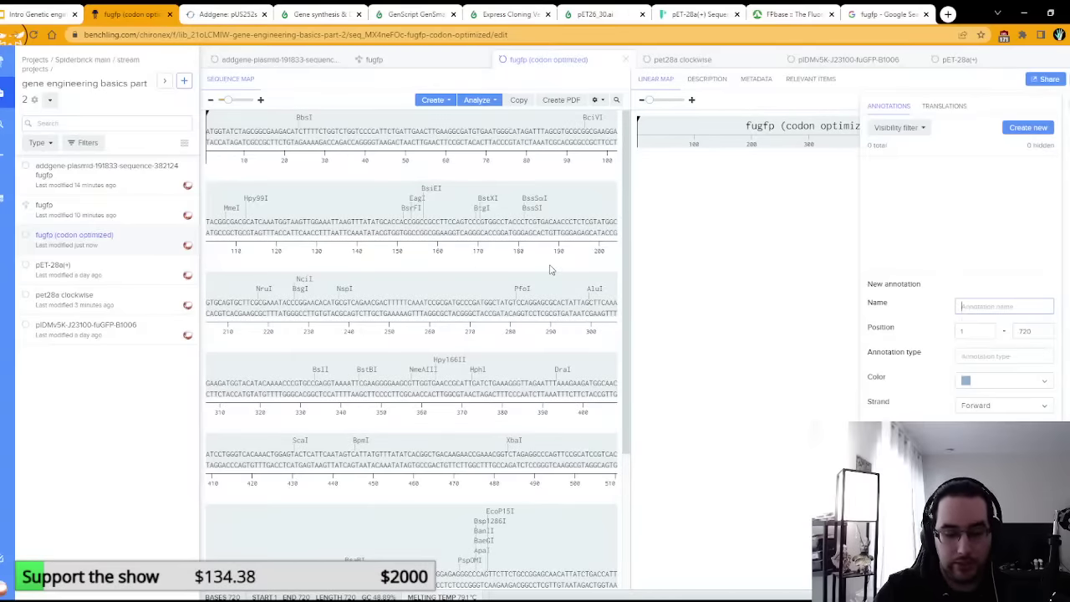
{"action": "type", "text": "fugfp"}
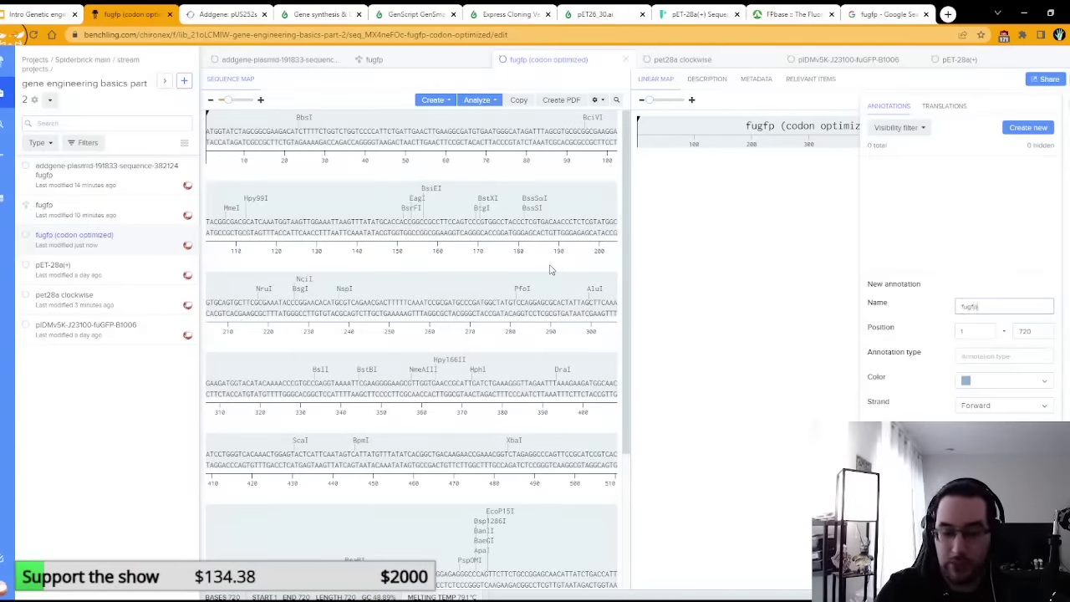
{"action": "left_click", "coordinate": [986, 383]}
{"action": "left_click", "coordinate": [876, 378]}
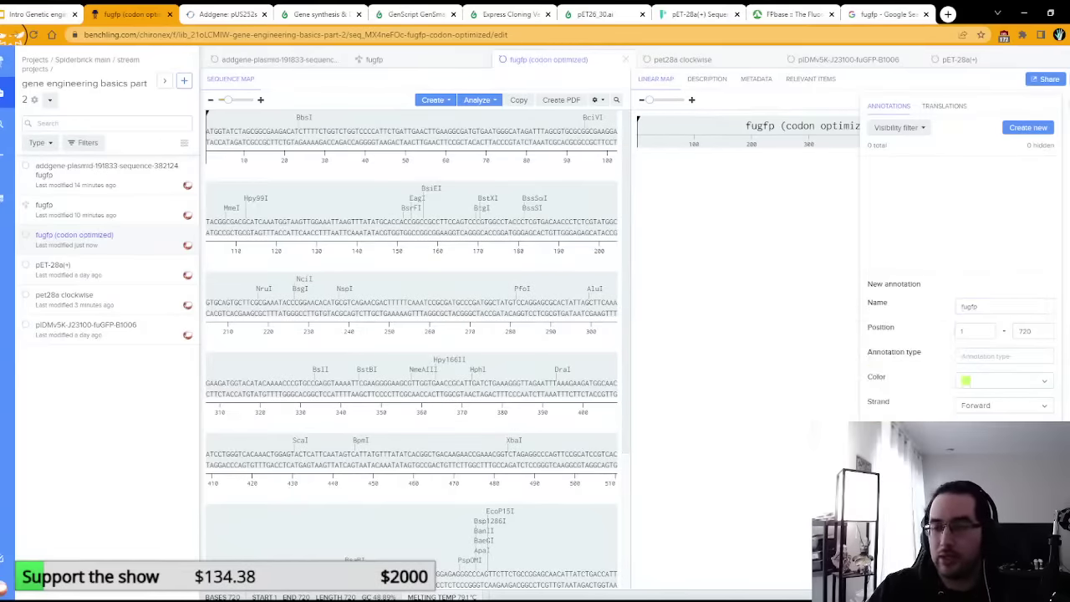
{"action": "key", "text": "Return"}
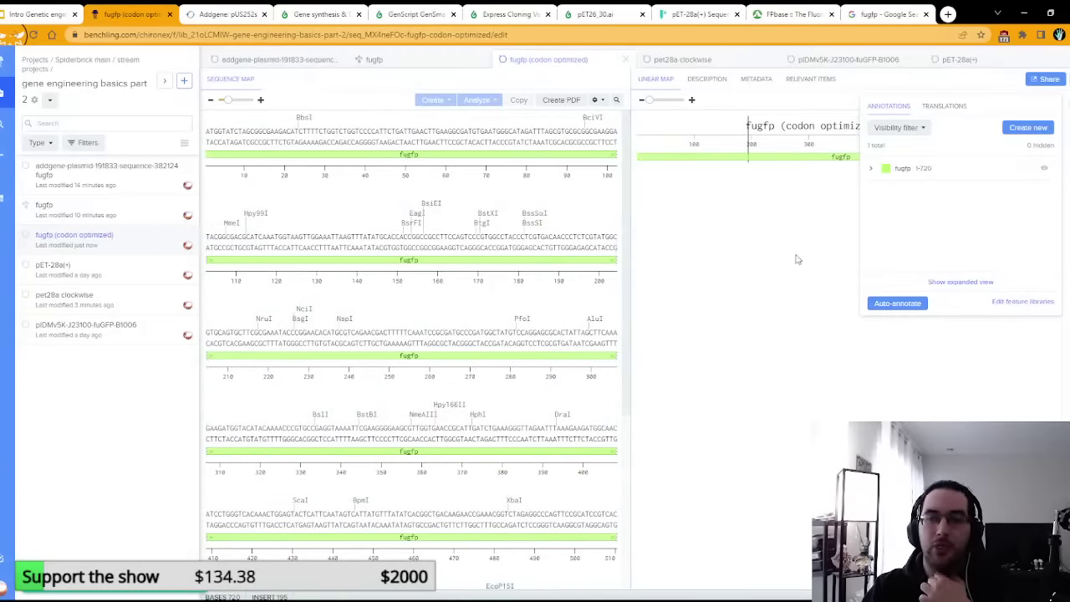
Step: Copy the entire codon-optimized fugfp sequence and open the pet28a clockwise plasmid around its NdeI site
{"action": "left_click", "coordinate": [583, 201]}
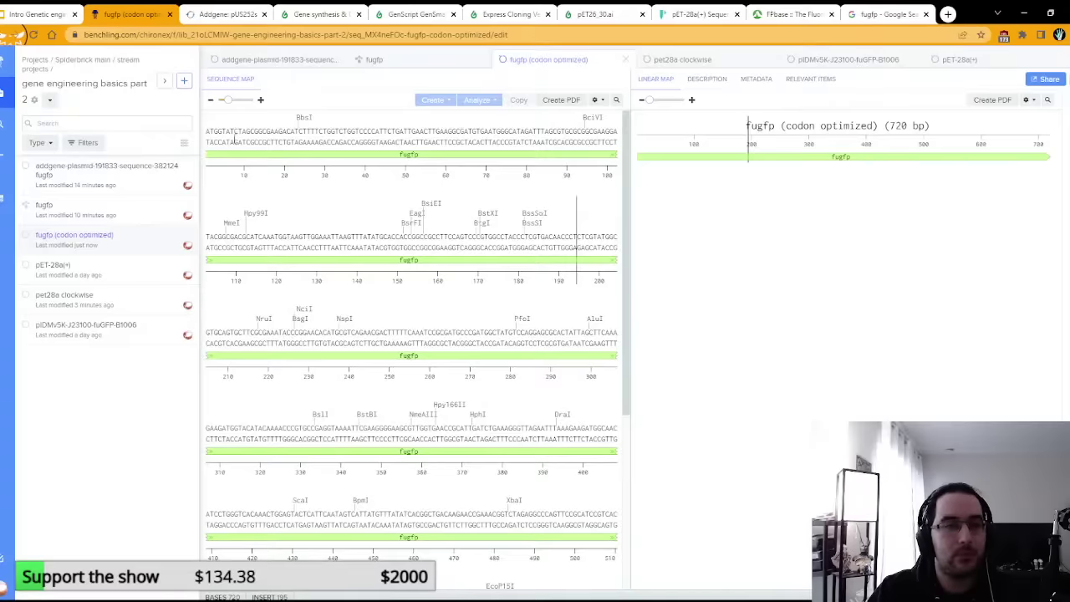
{"action": "key", "text": "ctrl+a"}
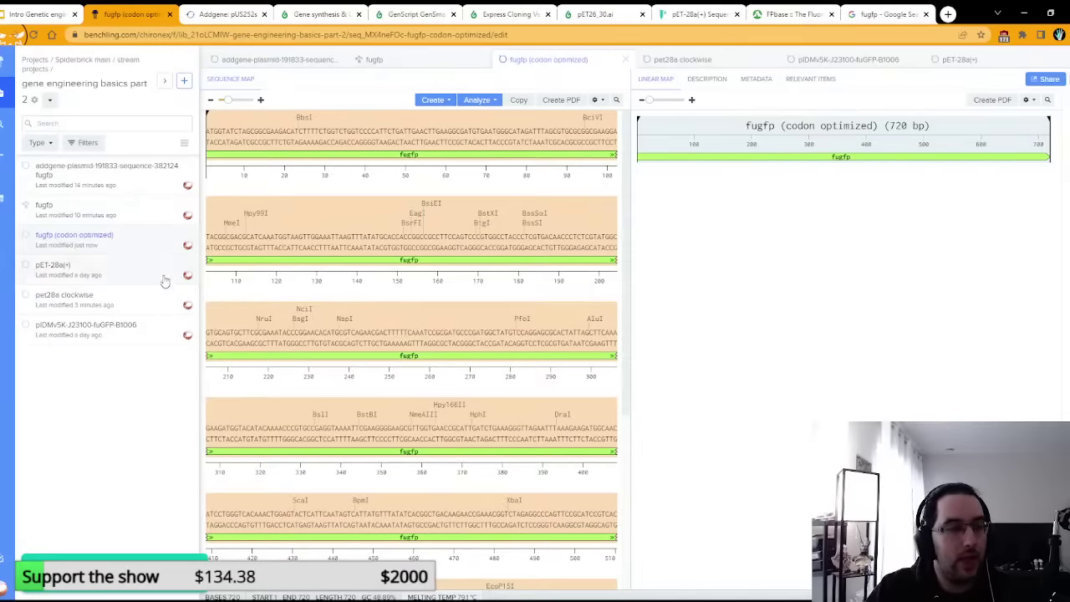
{"action": "left_click", "coordinate": [134, 303]}
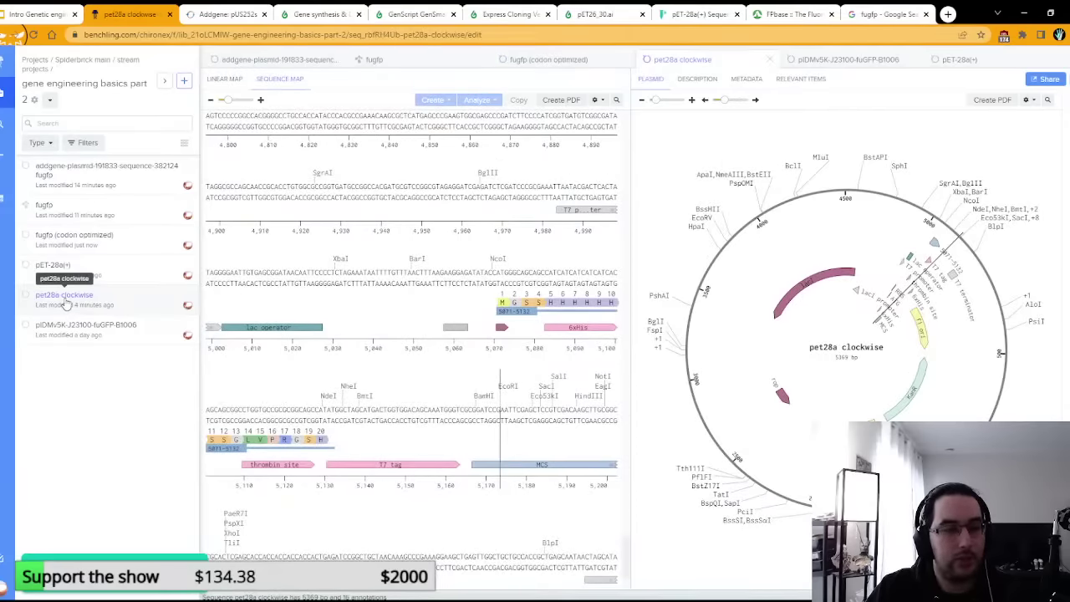
{"action": "scroll", "coordinate": [473, 400], "scroll_direction": "down", "scroll_amount": 1}
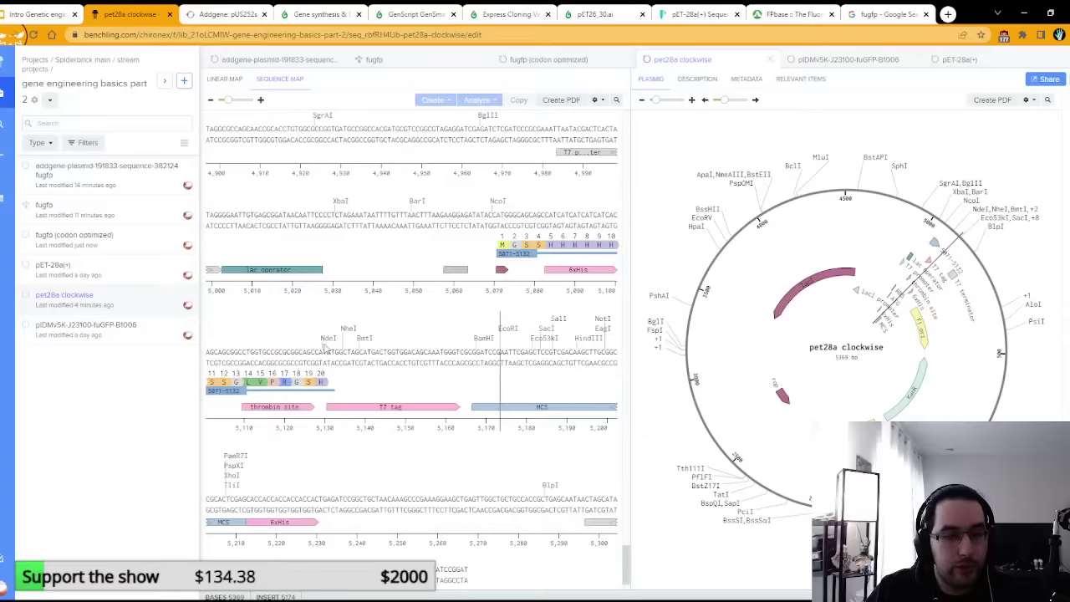
Step: Examine the NdeI recognition site in pet28a clockwise and select its ATG start codon, bases 5131–5133
{"action": "mouse_move", "coordinate": [319, 363]}
{"action": "left_mouse_down"}
{"action": "mouse_move", "coordinate": [335, 361]}
{"action": "mouse_move", "coordinate": [315, 366]}
{"action": "left_mouse_up"}
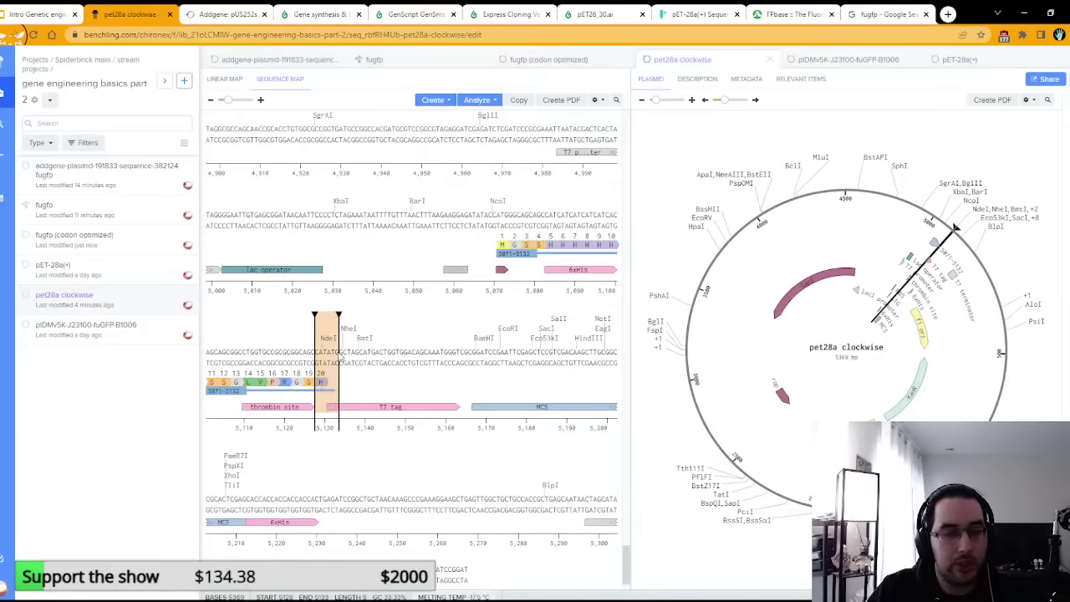
{"action": "left_click", "coordinate": [327, 340]}
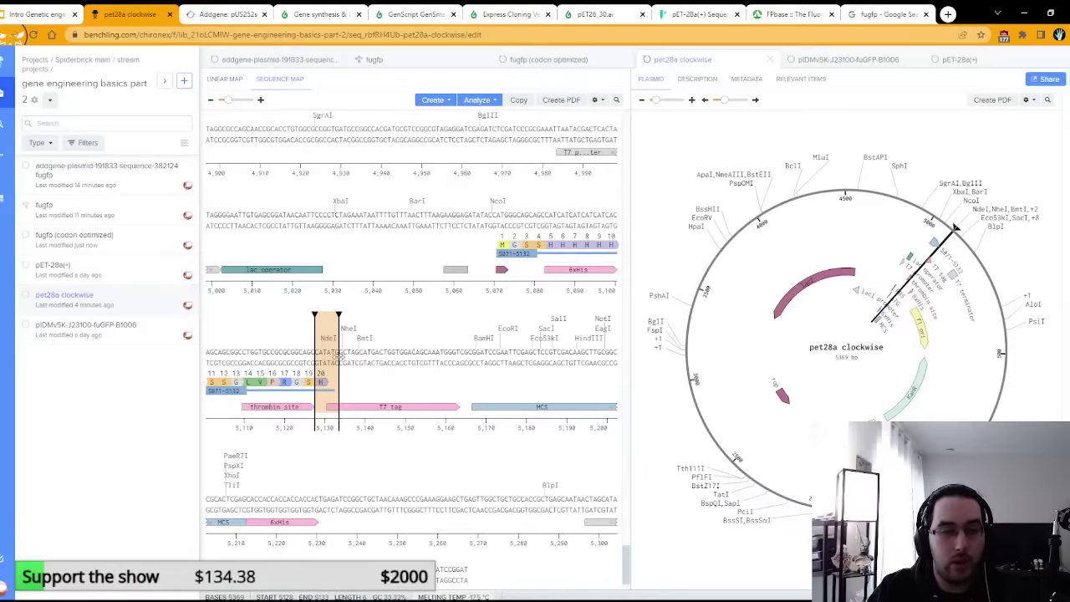
{"action": "left_click", "coordinate": [342, 360]}
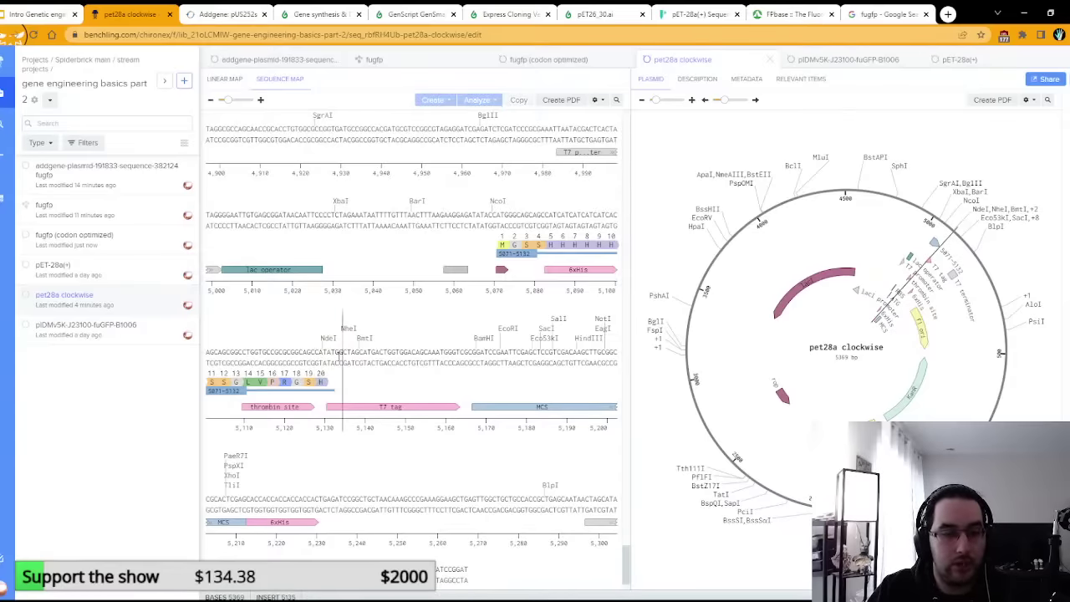
{"action": "left_click", "coordinate": [339, 358]}
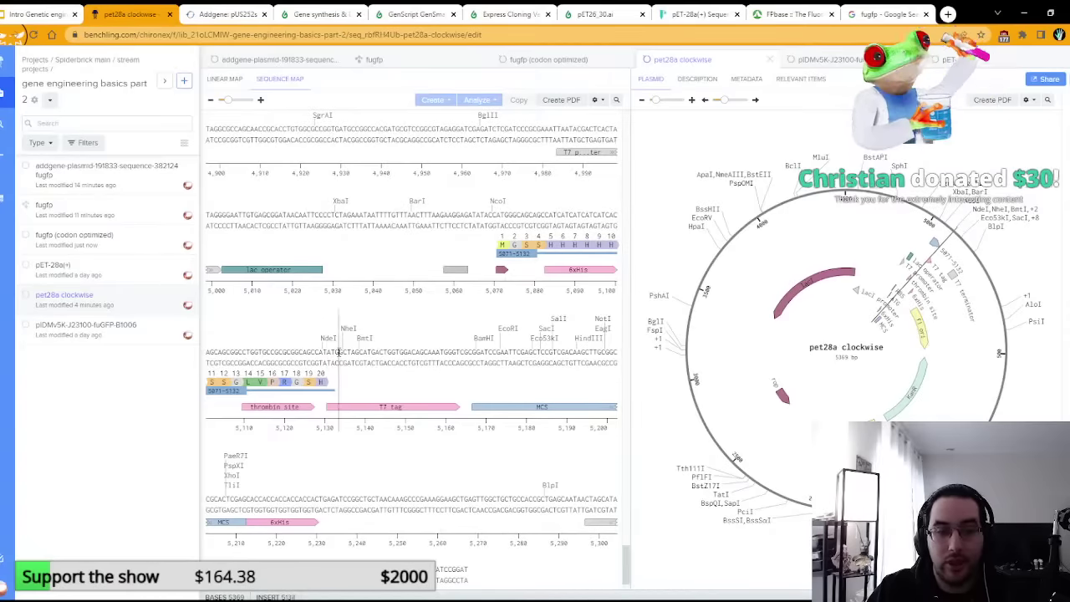
{"action": "left_click_drag", "start_coordinate": [338, 355], "coordinate": [327, 354]}
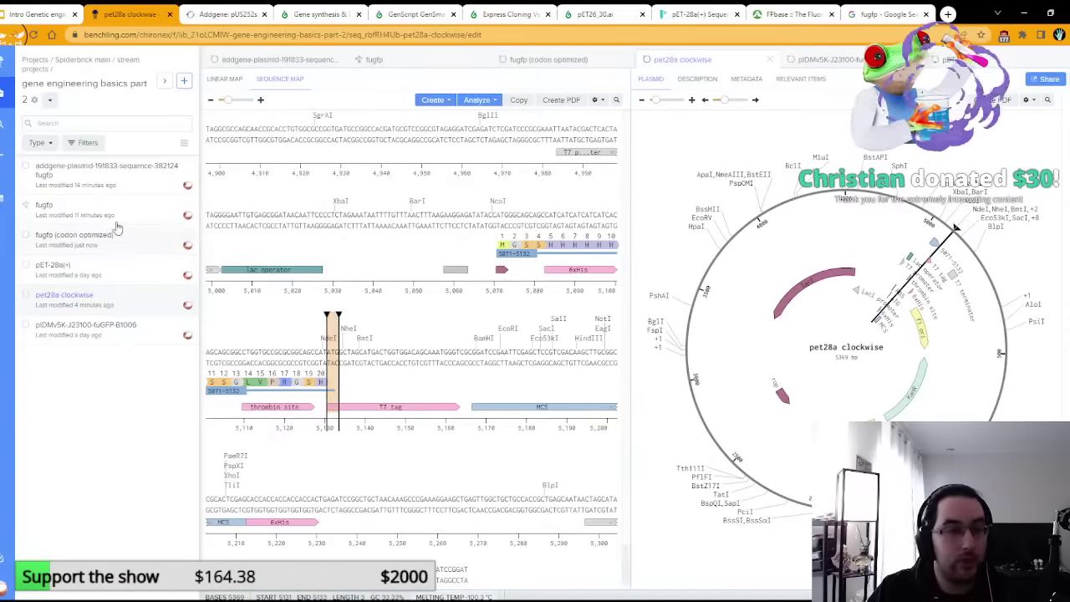
Step: Check the start of the fugfp protein and of its codon-optimized DNA, and return to pet28a clockwise
{"action": "left_click", "coordinate": [89, 213]}
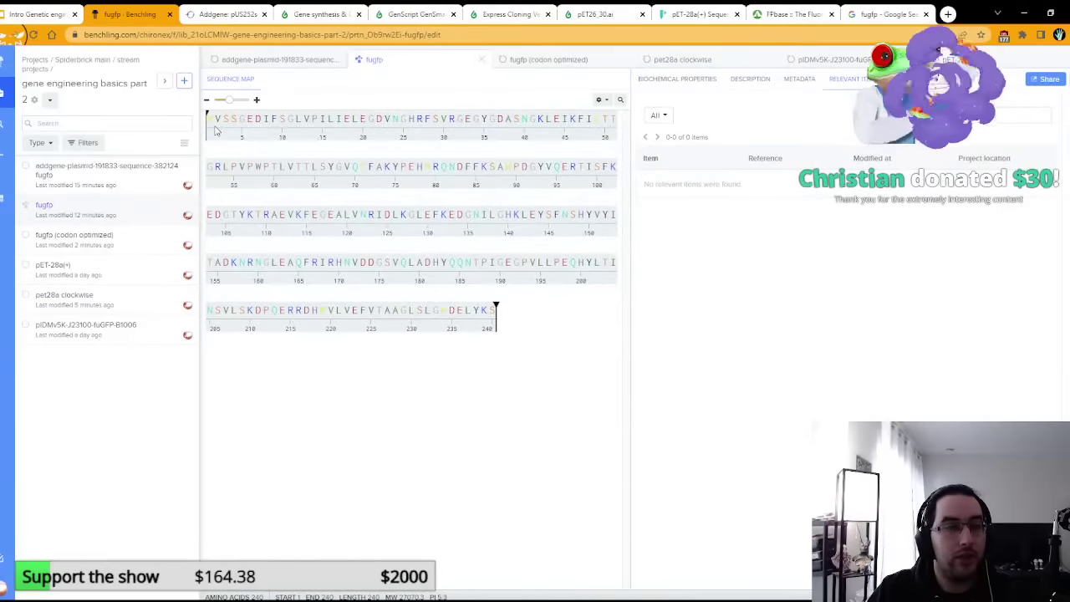
{"action": "left_click", "coordinate": [105, 246]}
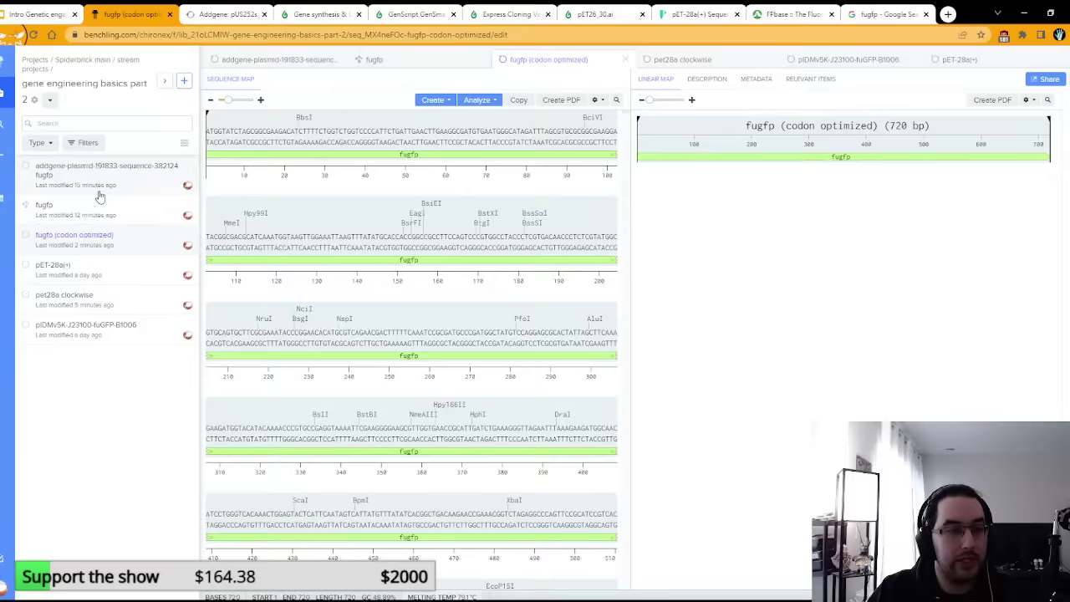
{"action": "left_click", "coordinate": [106, 298]}
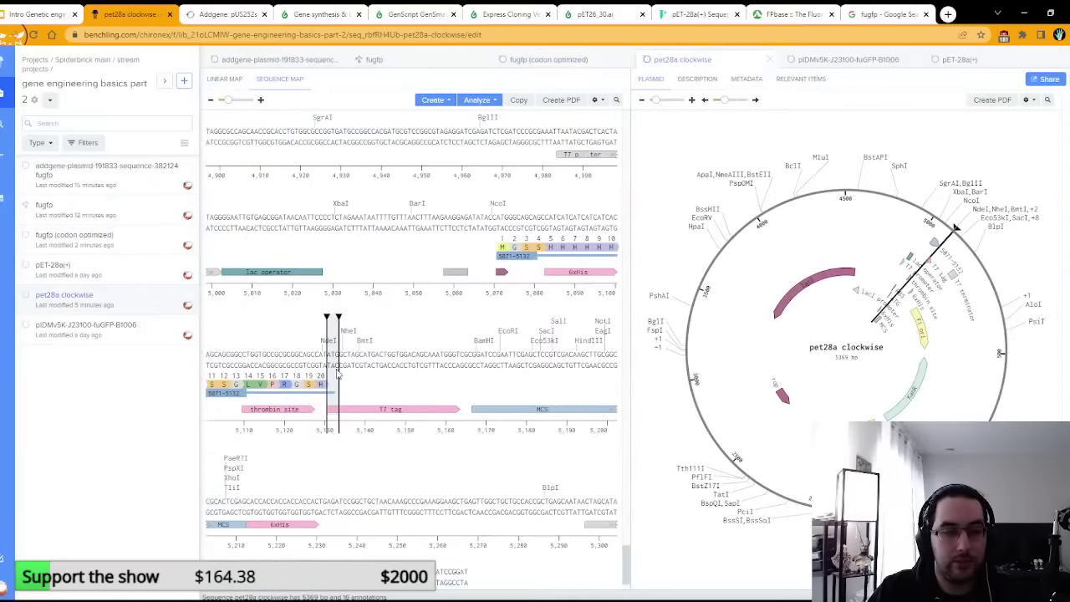
Step: Replace bases 5131–5191, from the ATG in NdeI up to the HindIII site, with the copied fugfp sequence
{"action": "left_click_drag", "start_coordinate": [334, 362], "coordinate": [338, 361]}
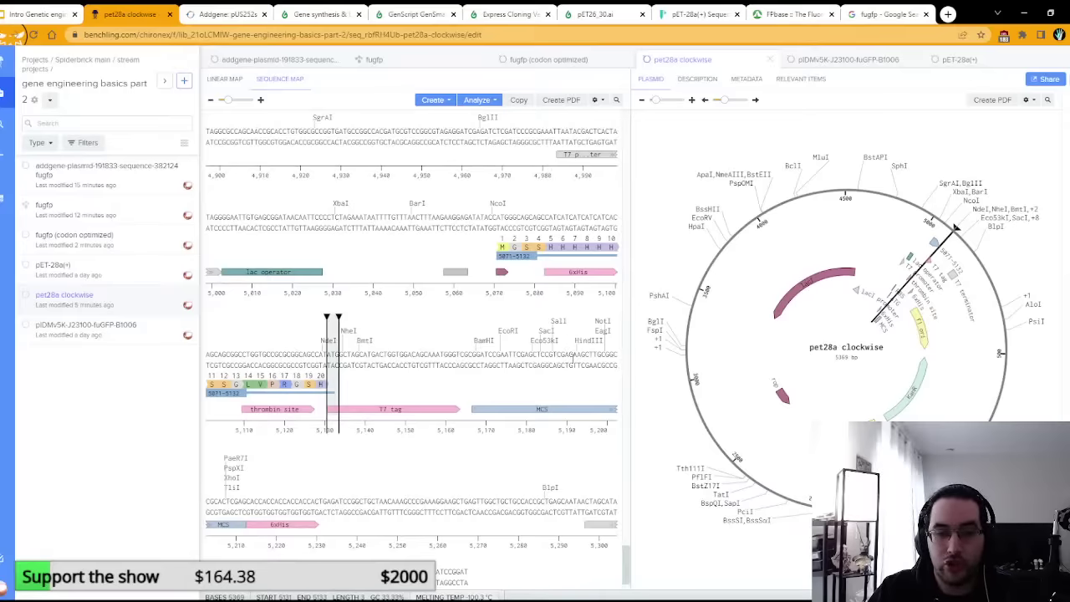
{"action": "left_click", "coordinate": [588, 343], "text": "shift"}
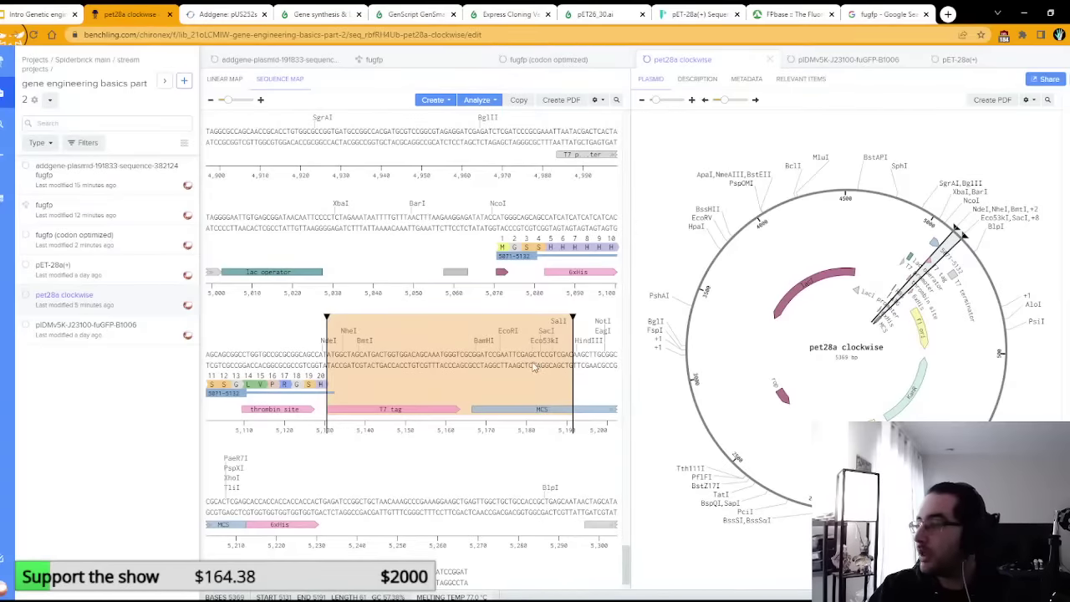
{"action": "right_click", "coordinate": [429, 366]}
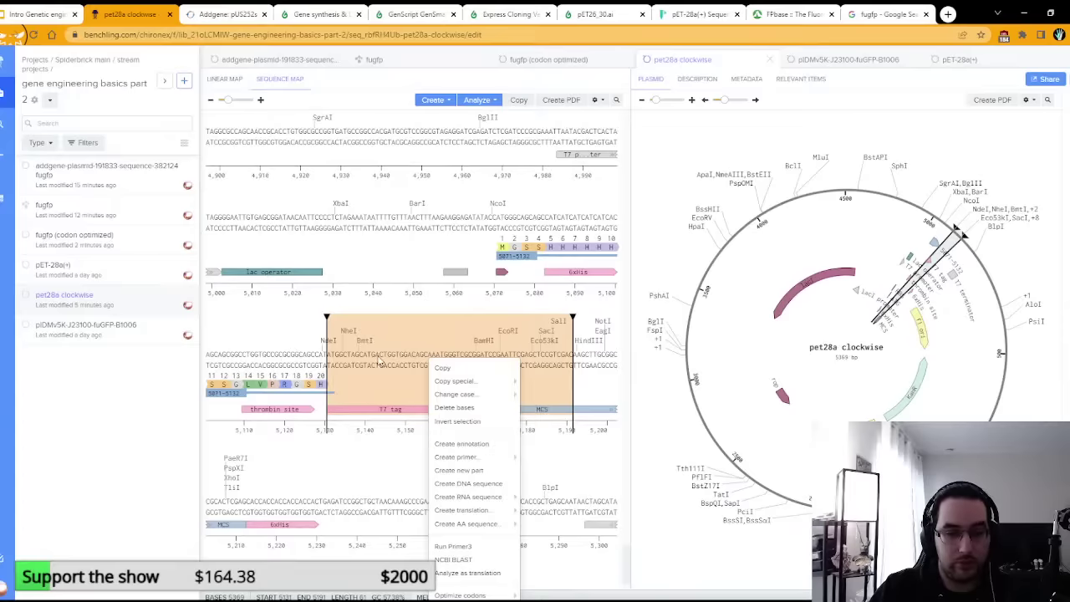
{"action": "key", "text": "Escape"}
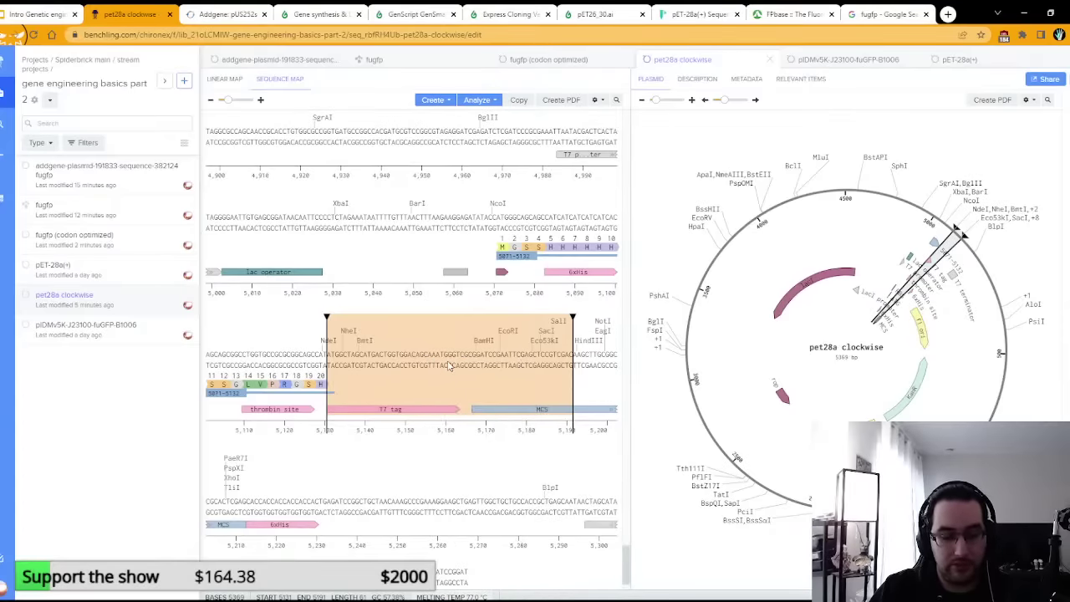
{"action": "key", "text": "ctrl+v"}
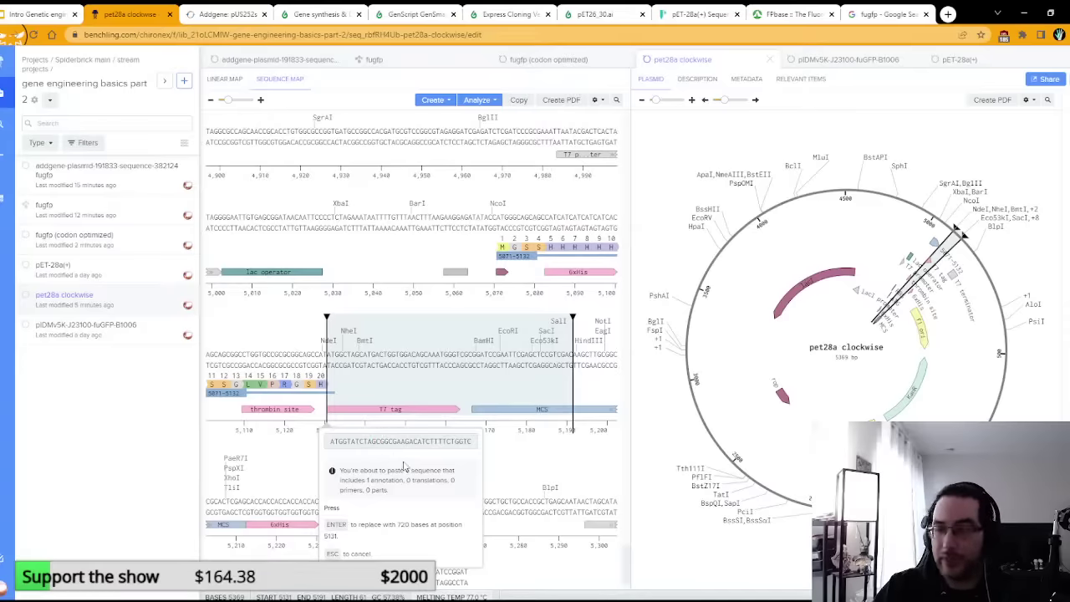
{"action": "key", "text": "Return"}
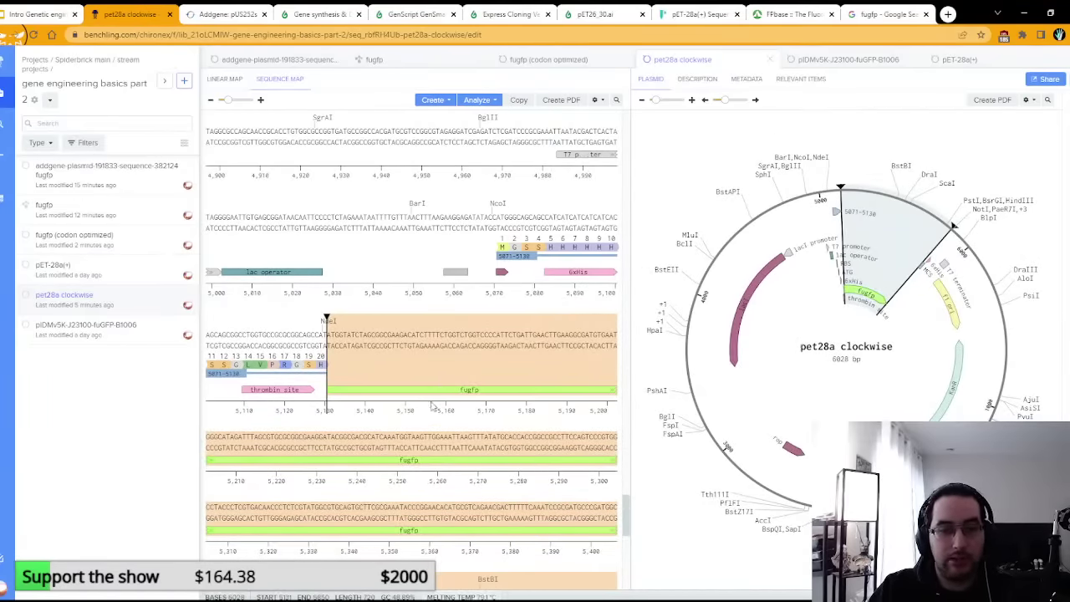
Step: Examine the inserted fugfp and its junction with the upstream RBS, 6xHis tag, thrombin site and existing translation
{"action": "left_click", "coordinate": [459, 392]}
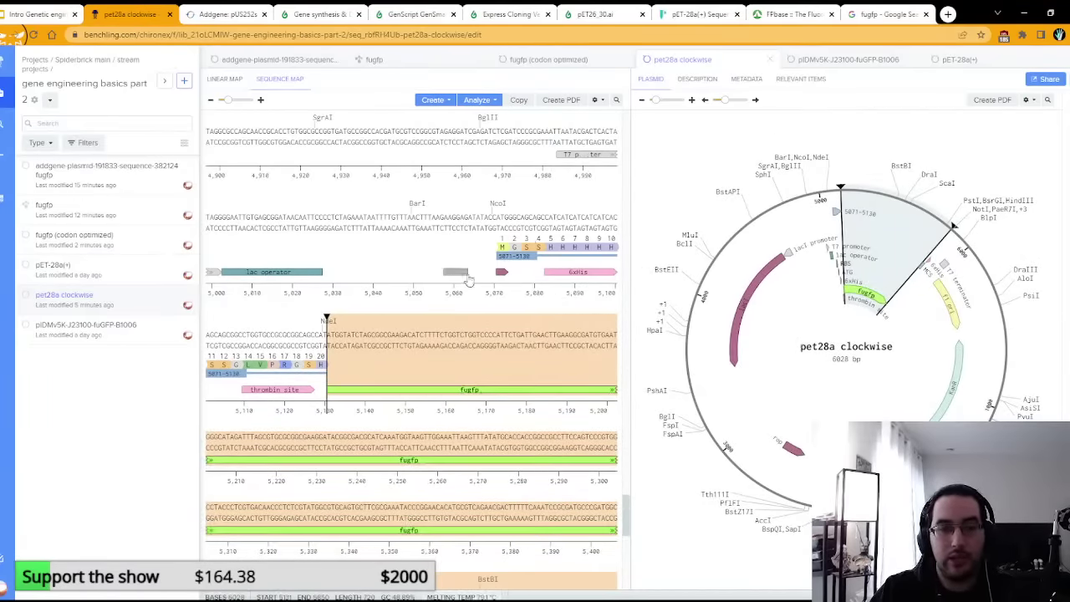
{"action": "scroll", "coordinate": [480, 273], "scroll_direction": "up", "scroll_amount": 2}
{"action": "scroll", "coordinate": [290, 276], "scroll_direction": "down", "scroll_amount": 4}
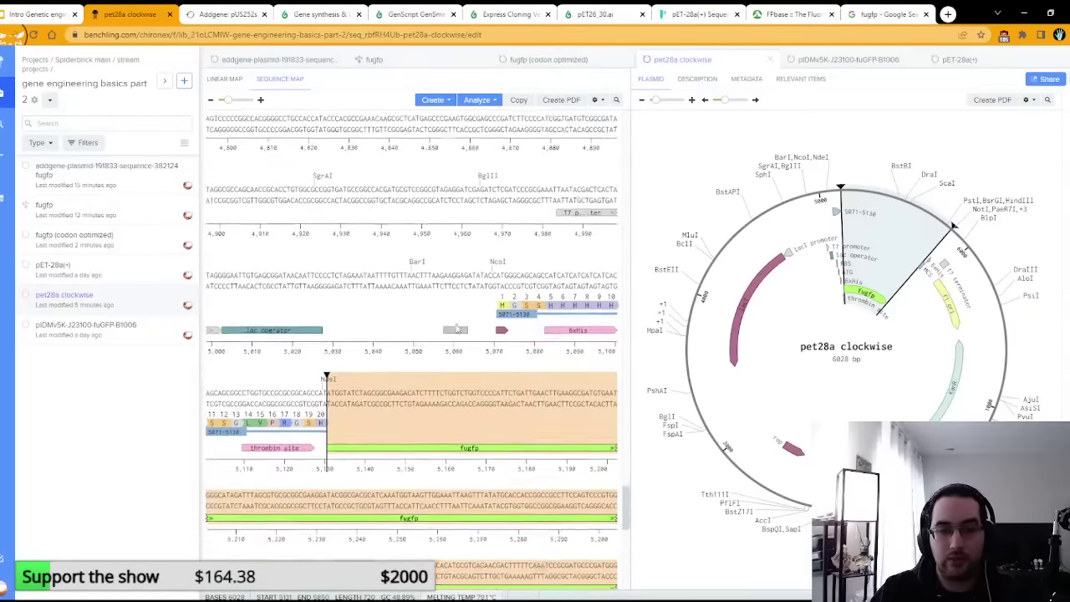
{"action": "scroll", "coordinate": [451, 288], "scroll_direction": "up", "scroll_amount": 2}
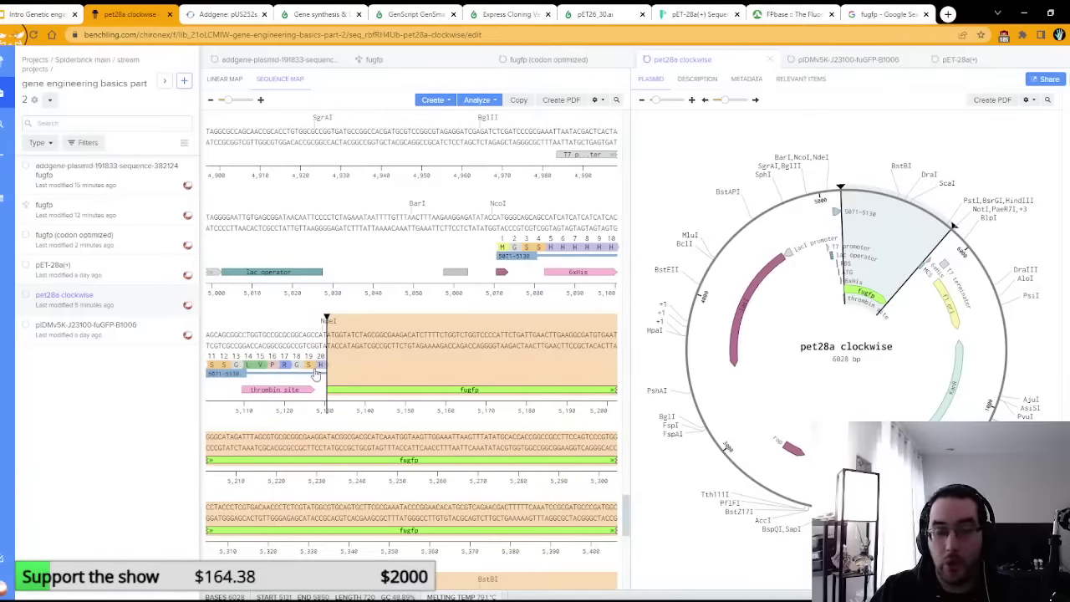
{"action": "scroll", "coordinate": [420, 364], "scroll_direction": "down", "scroll_amount": 2}
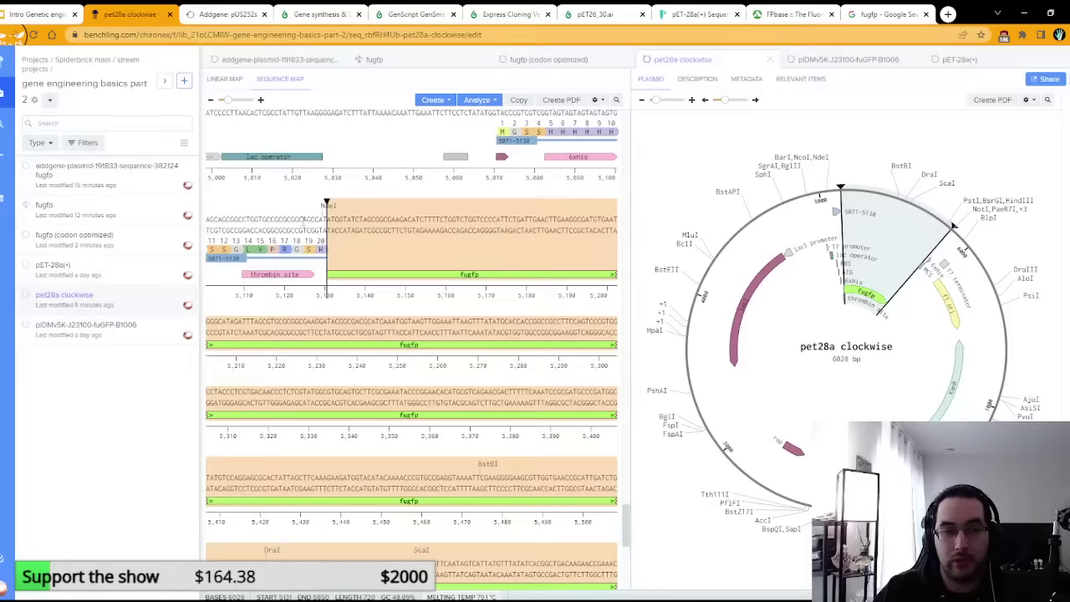
{"action": "left_click", "coordinate": [304, 244]}
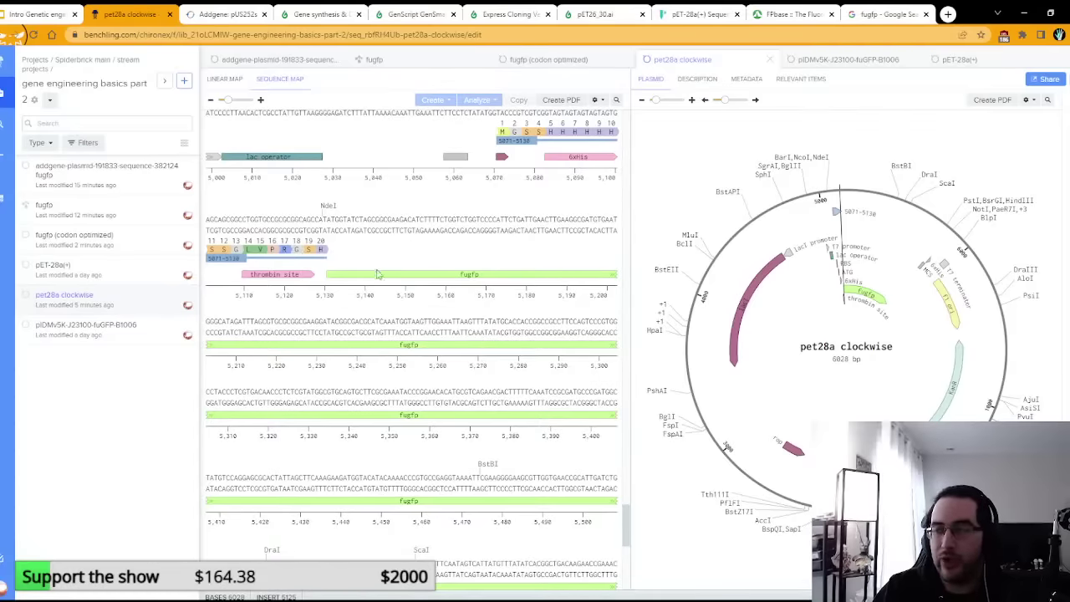
{"action": "scroll", "coordinate": [308, 147], "scroll_direction": "down", "scroll_amount": 3}
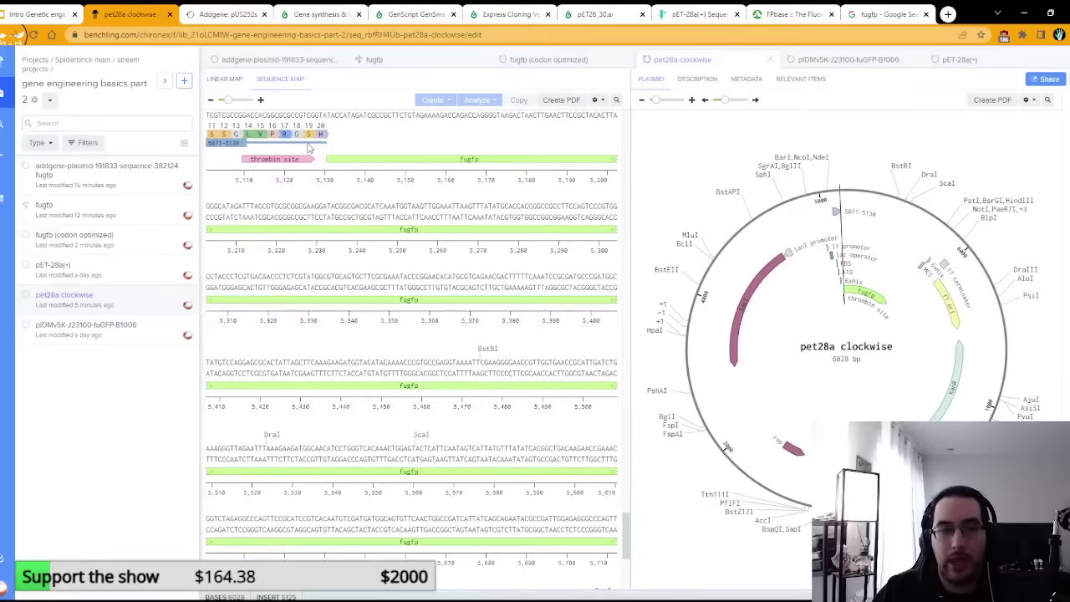
{"action": "scroll", "coordinate": [309, 147], "scroll_direction": "up", "scroll_amount": 2}
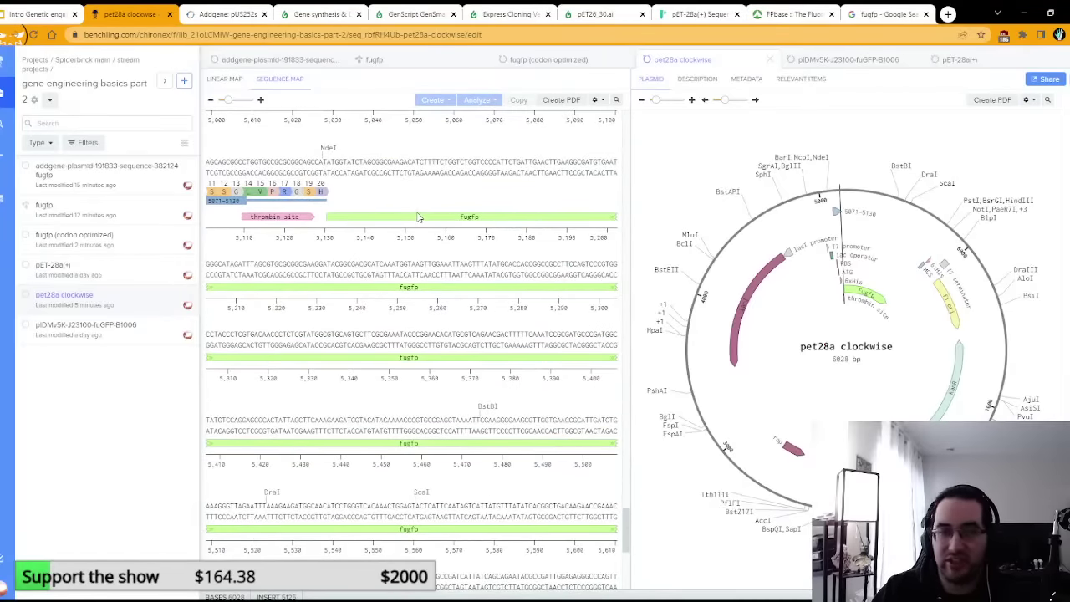
{"action": "scroll", "coordinate": [389, 224], "scroll_direction": "down", "scroll_amount": 1}
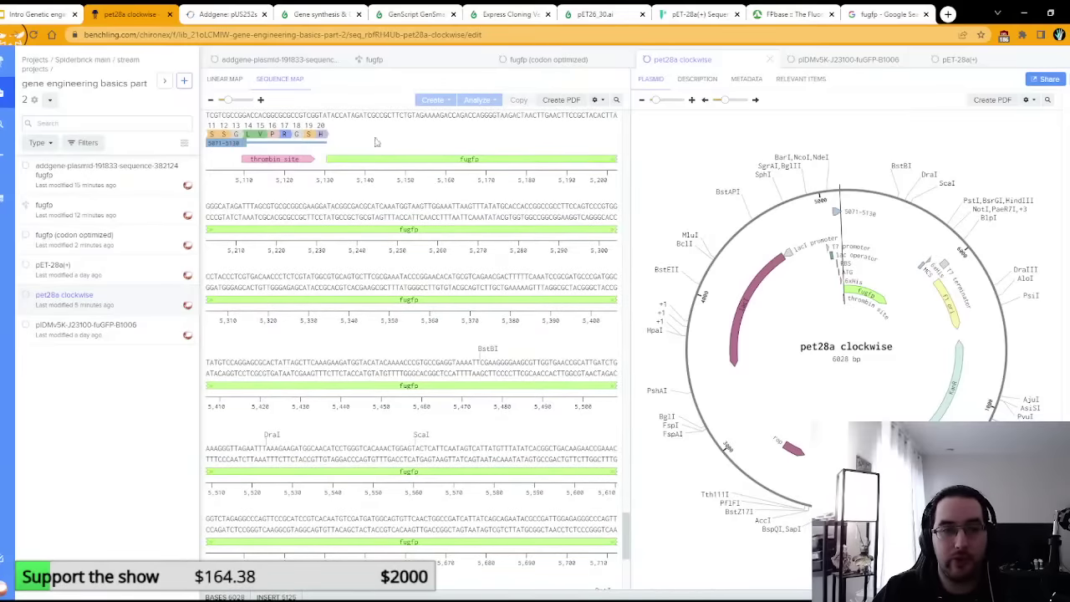
{"action": "scroll", "coordinate": [426, 149], "scroll_direction": "up", "scroll_amount": 2}
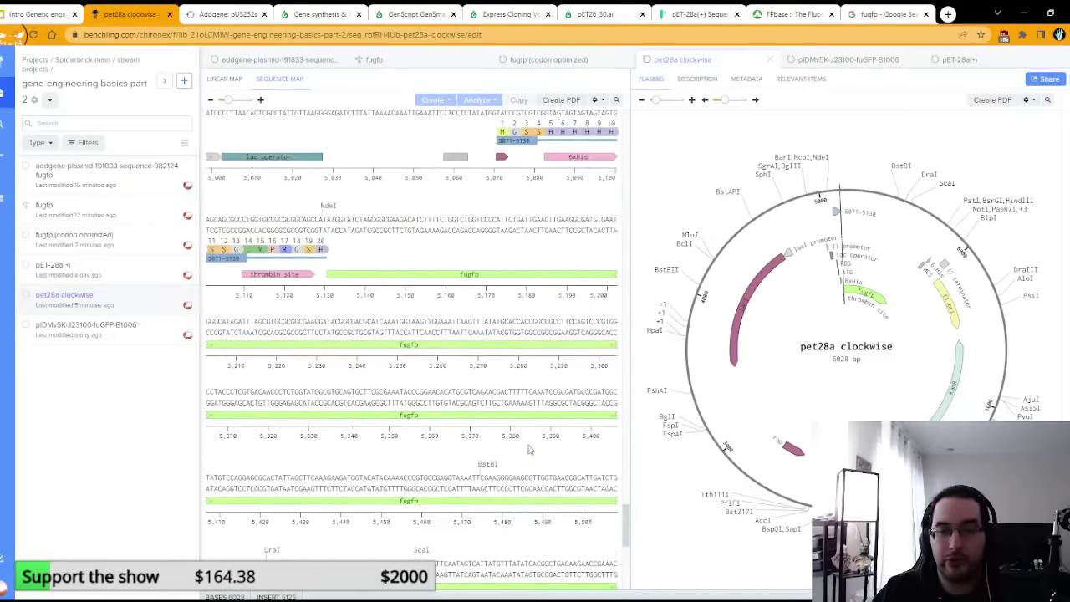
Step: Create a forward translation with the standard genetic code from the start codon before 6xHis through fugfp, bases 5071–5859
{"action": "left_click", "coordinate": [502, 132]}
{"action": "scroll", "coordinate": [505, 266], "scroll_direction": "down", "scroll_amount": 7}
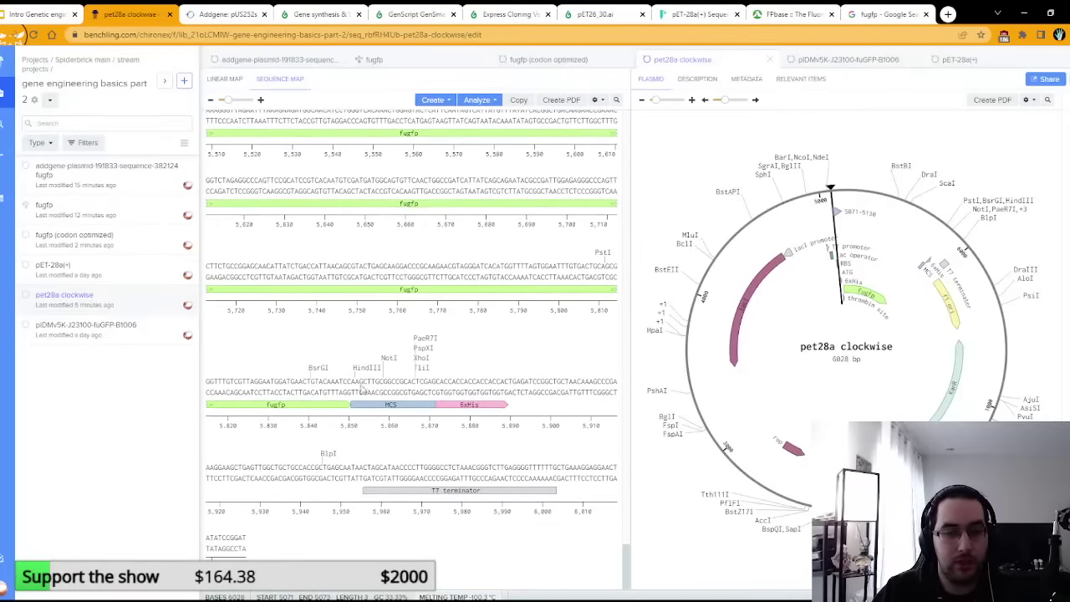
{"action": "left_click", "coordinate": [386, 381], "text": "shift"}
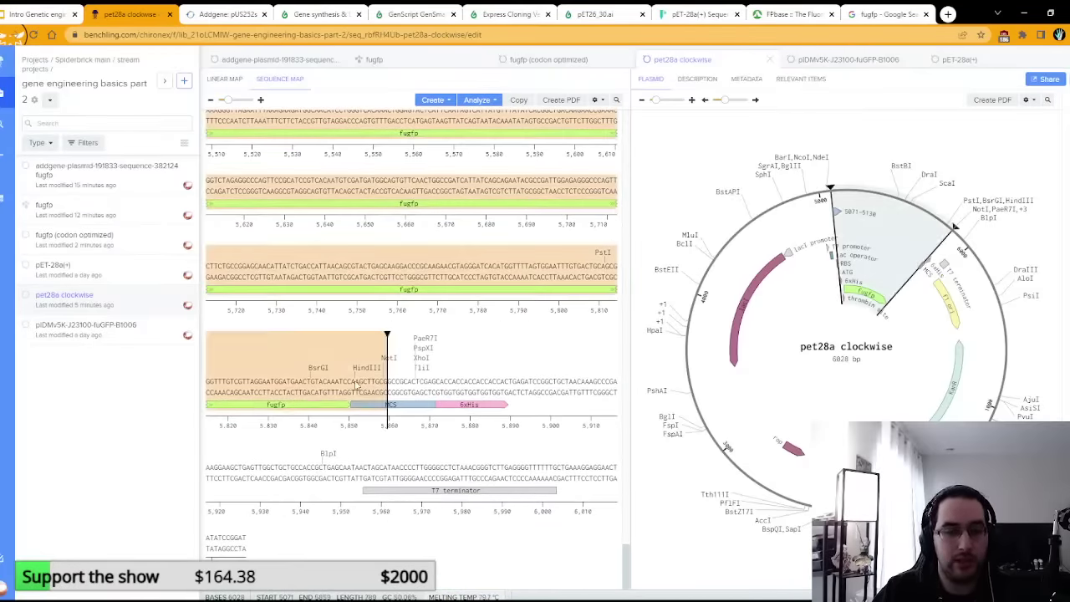
{"action": "right_click", "coordinate": [333, 345]}
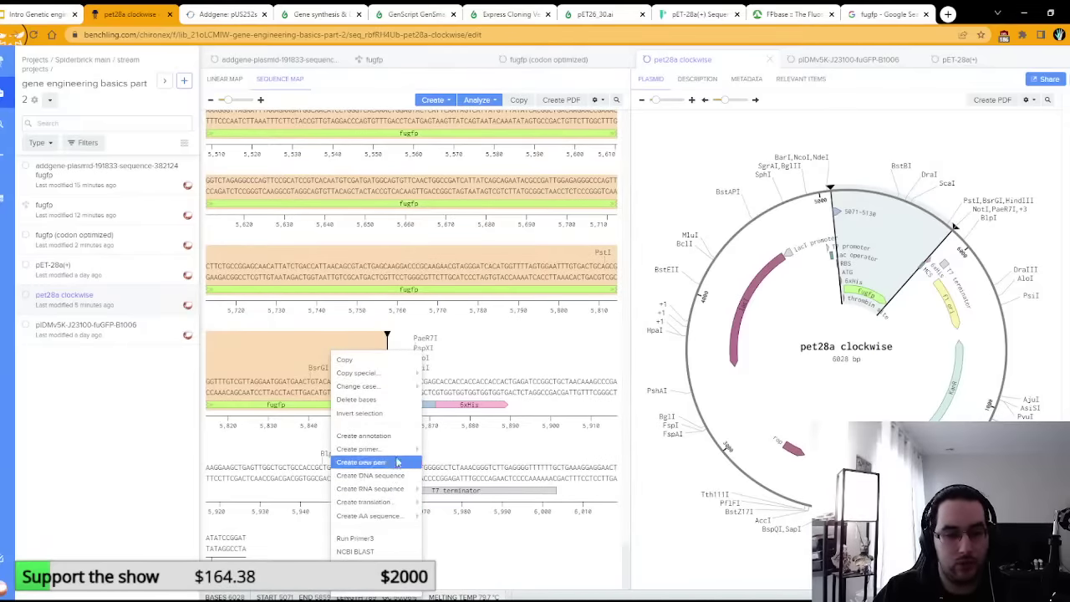
{"action": "mouse_move", "coordinate": [405, 505]}
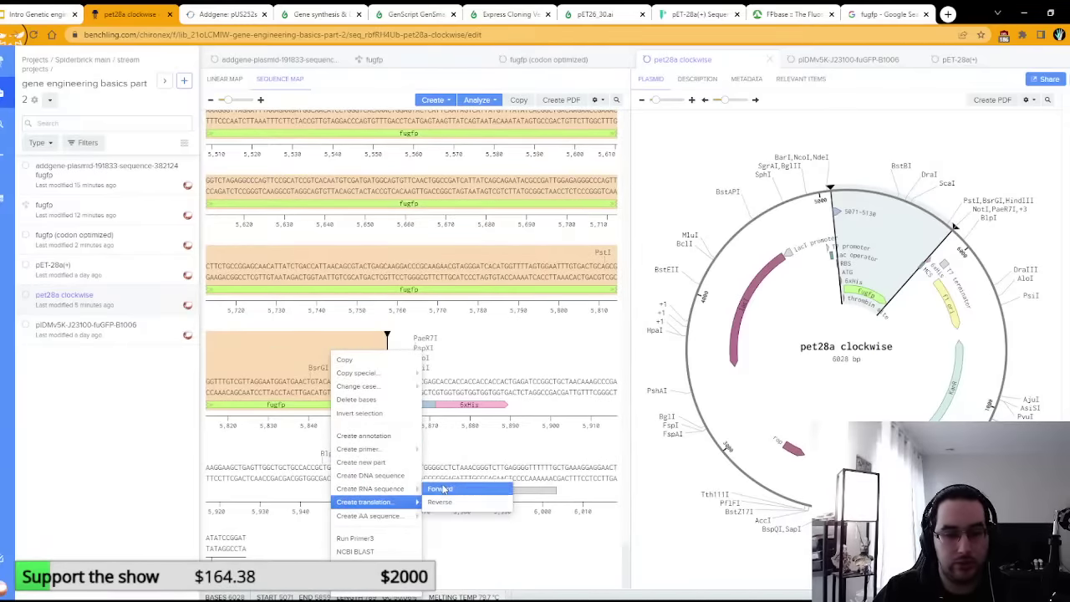
{"action": "left_click", "coordinate": [440, 489]}
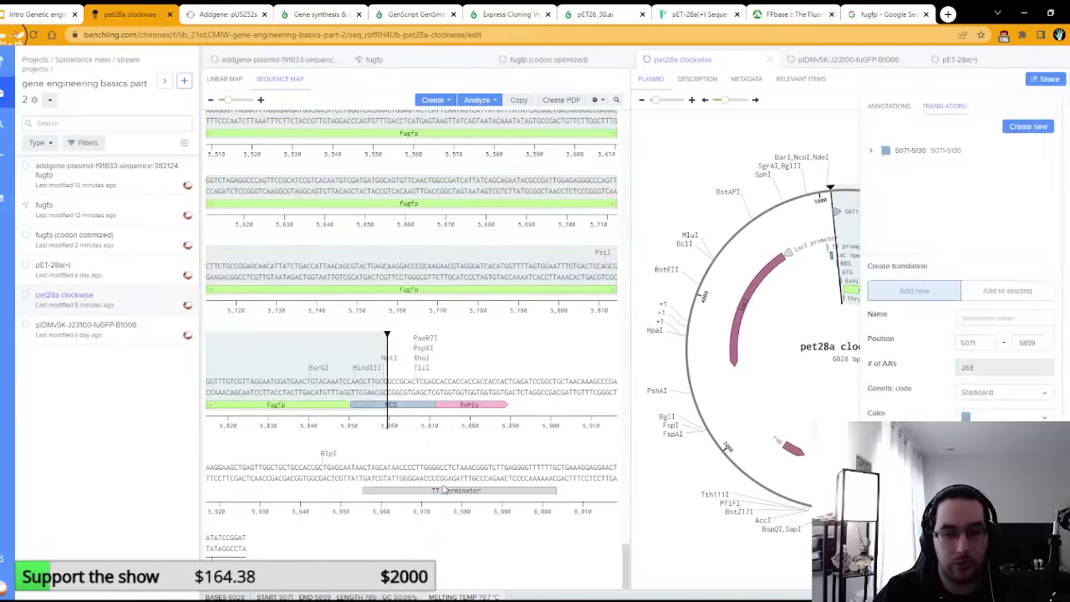
{"action": "left_click", "coordinate": [985, 418]}
{"action": "left_click", "coordinate": [985, 418]}
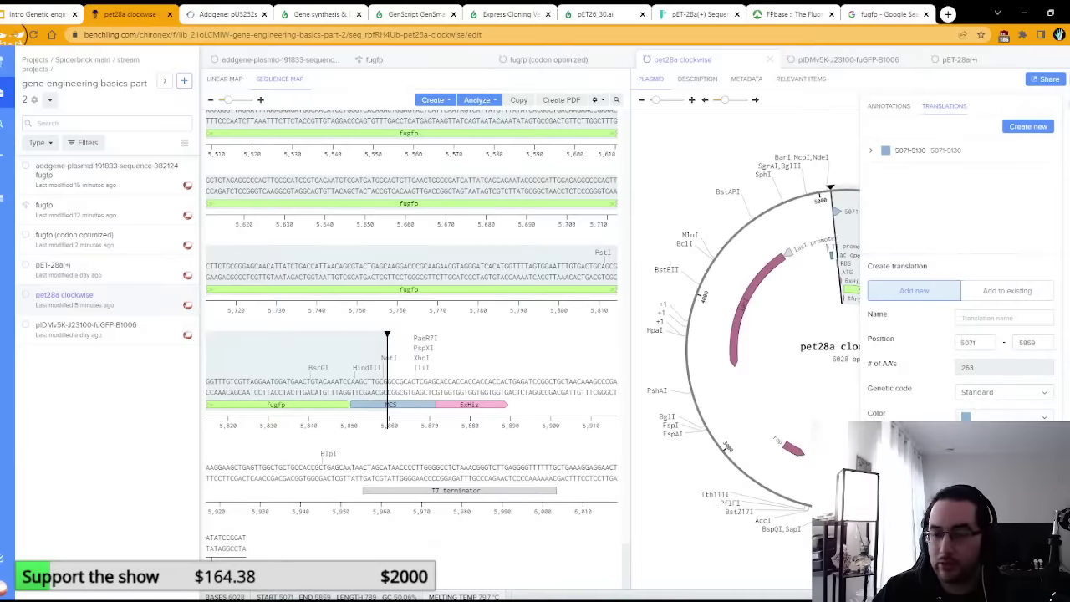
{"action": "left_click", "coordinate": [1028, 451]}
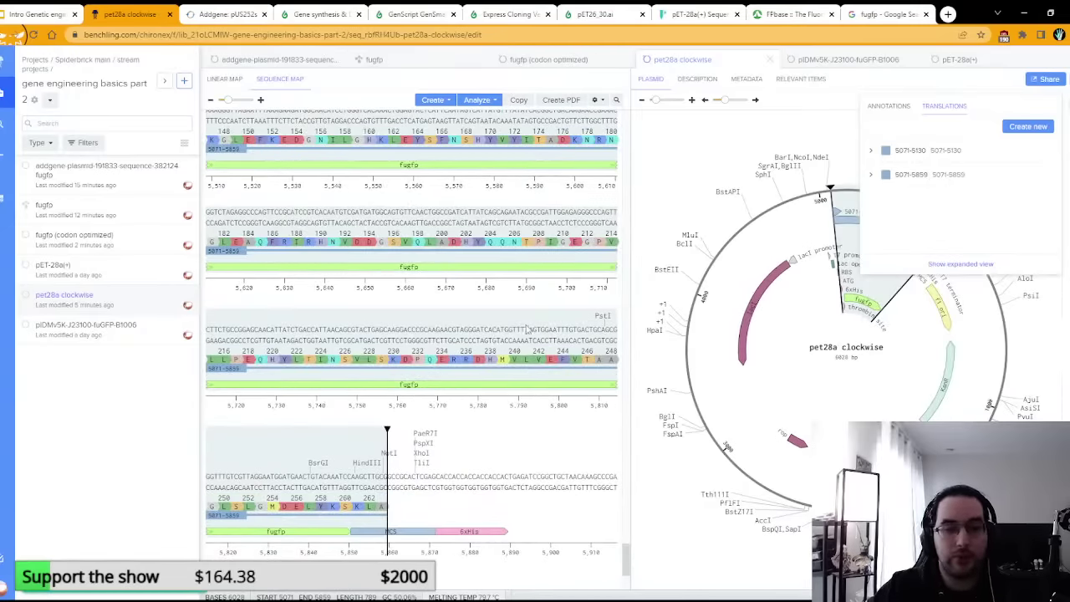
{"action": "scroll", "coordinate": [399, 433], "scroll_direction": "down", "scroll_amount": 3}
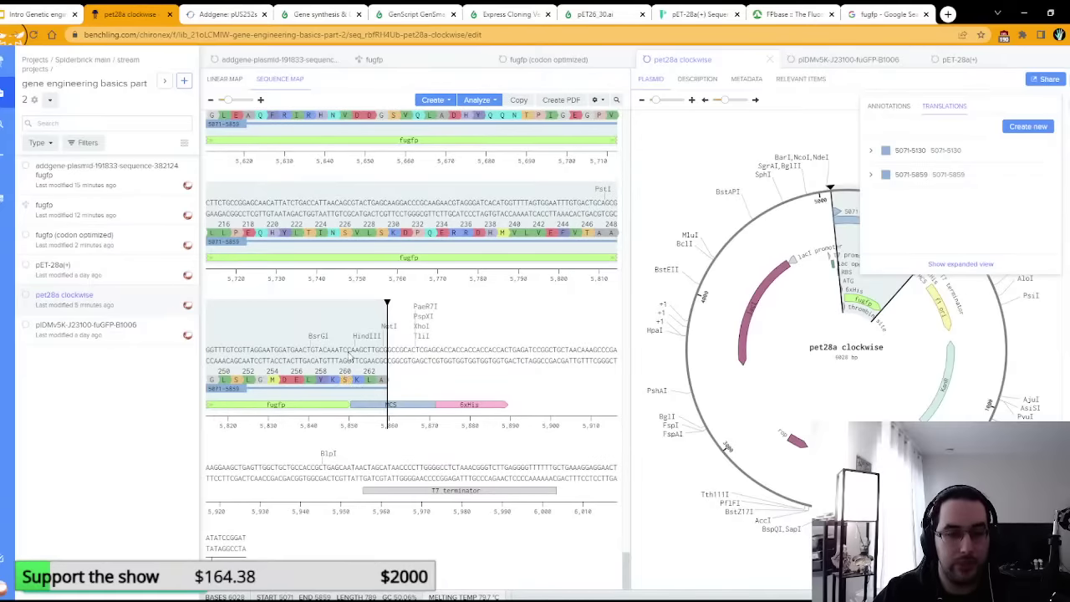
Step: Compare the end of the translated insert with the last residues of the fugfp protein, and return to pet28a clockwise
{"action": "left_click", "coordinate": [349, 386]}
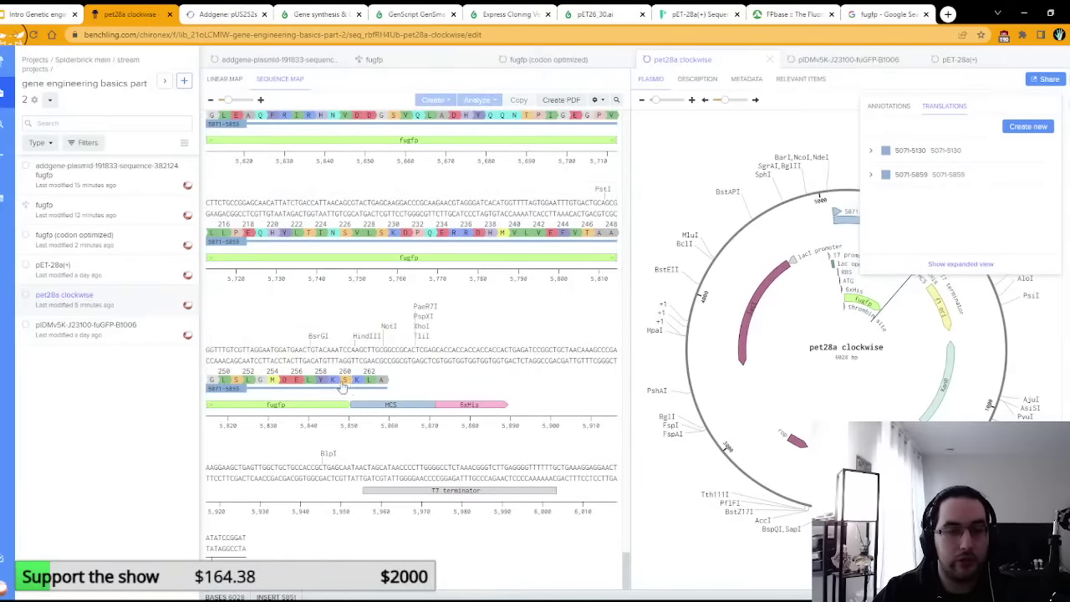
{"action": "left_click", "coordinate": [112, 210]}
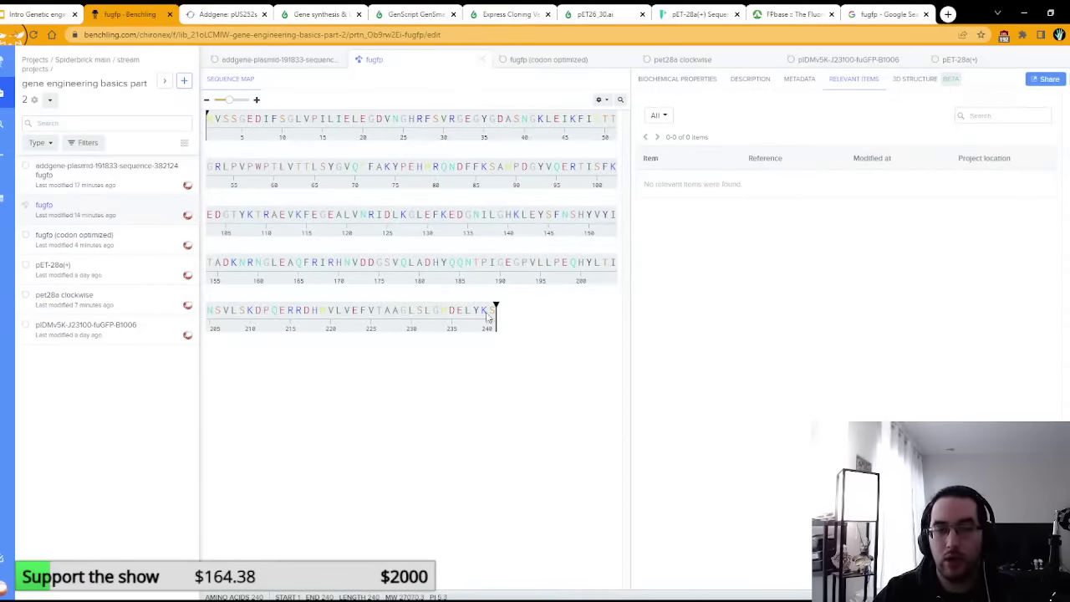
{"action": "left_click", "coordinate": [99, 305]}
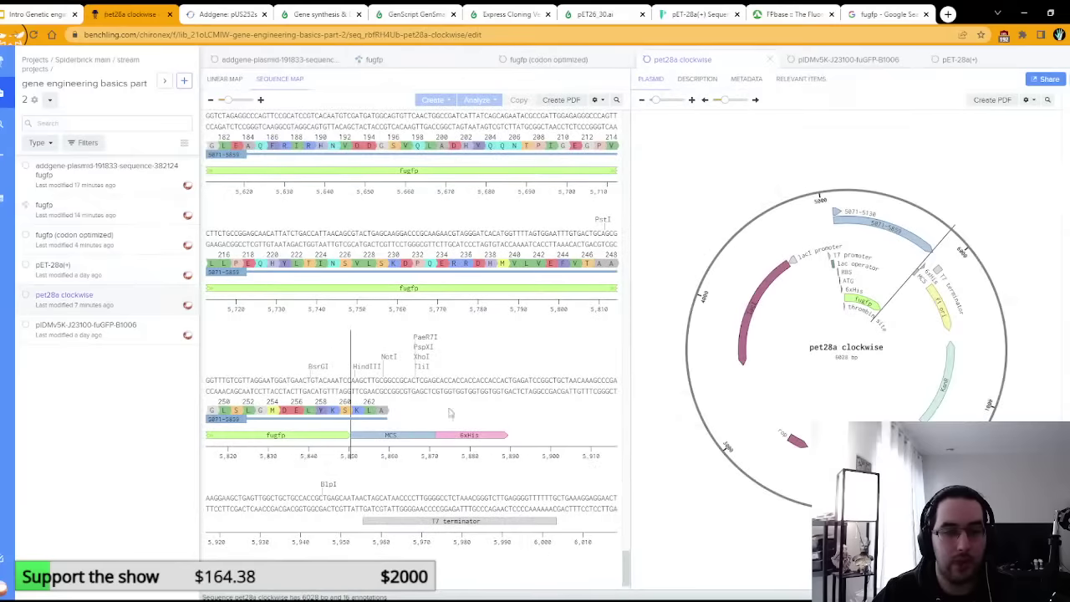
Step: Insert the three stop codons taatagtaa at position 5851, between the end of fugfp and the HindIII site
{"action": "left_click", "coordinate": [352, 381]}
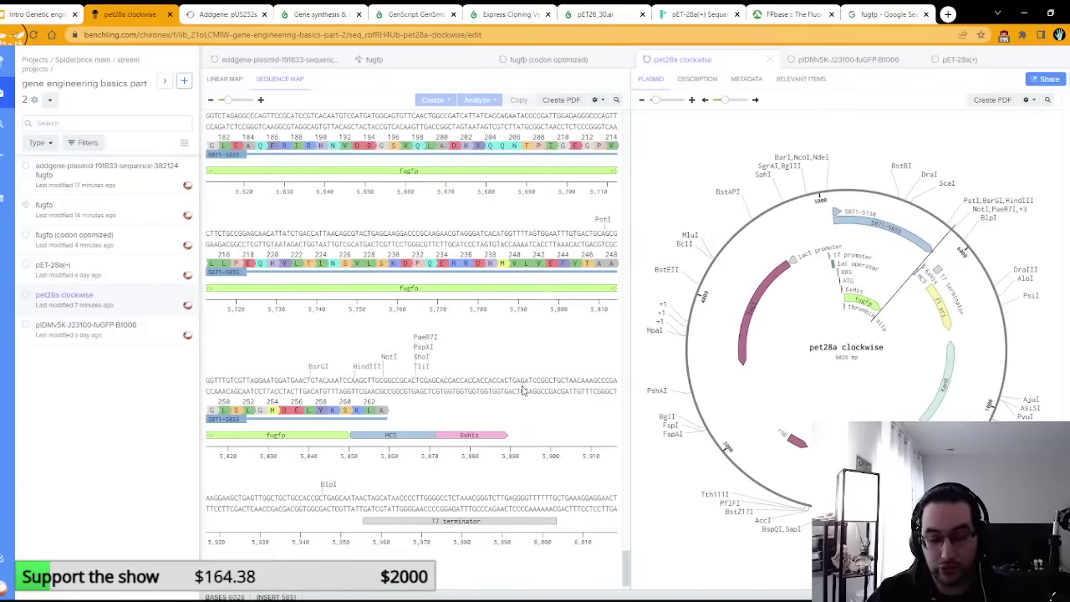
{"action": "type", "text": "t"}
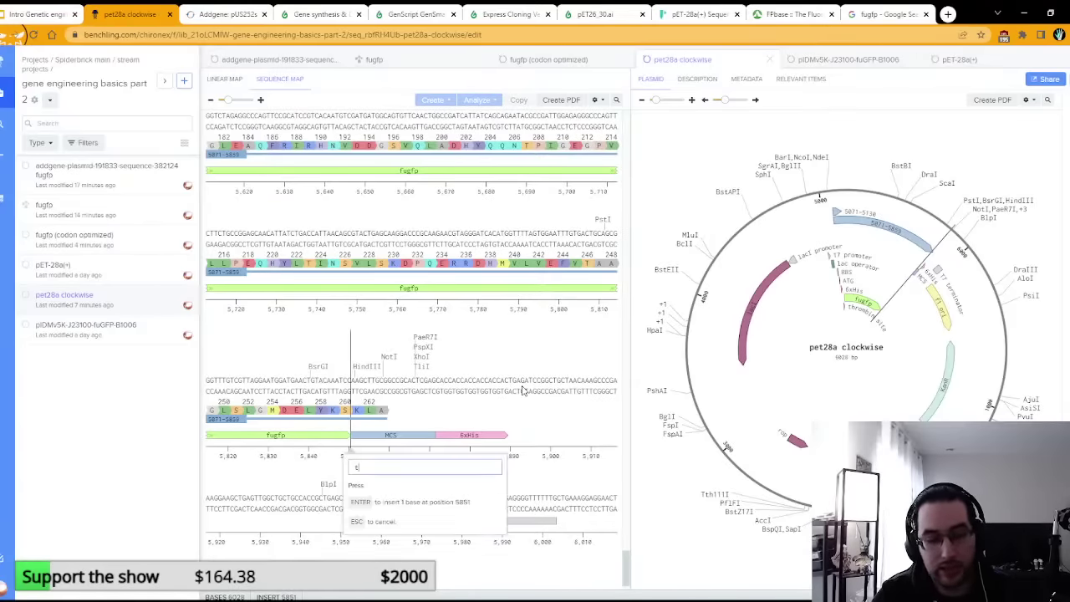
{"action": "type", "text": "aata"}
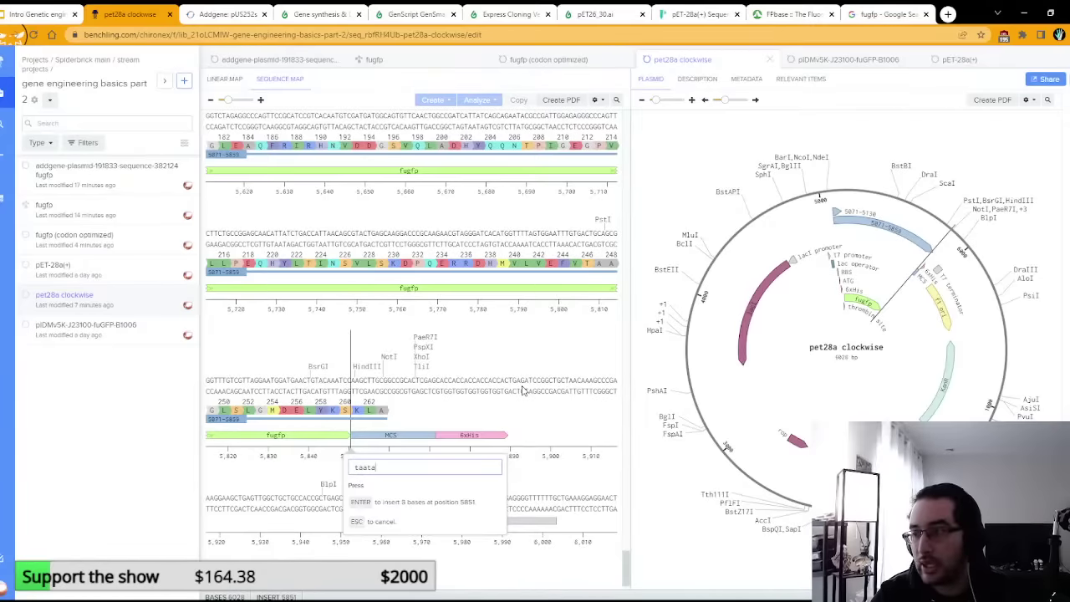
{"action": "type", "text": "gtaa"}
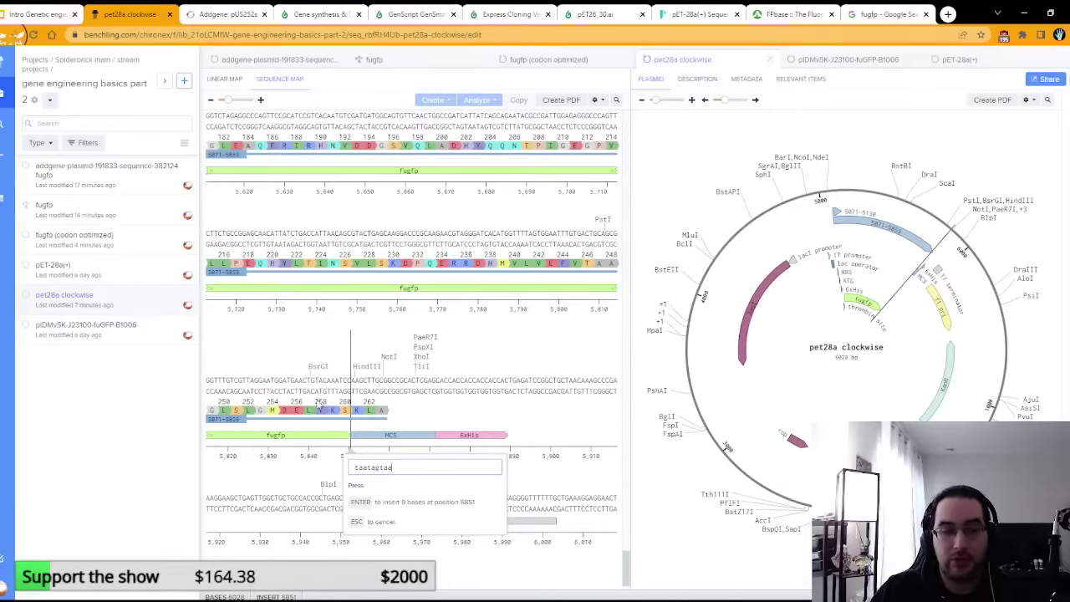
{"action": "key", "text": "Return"}
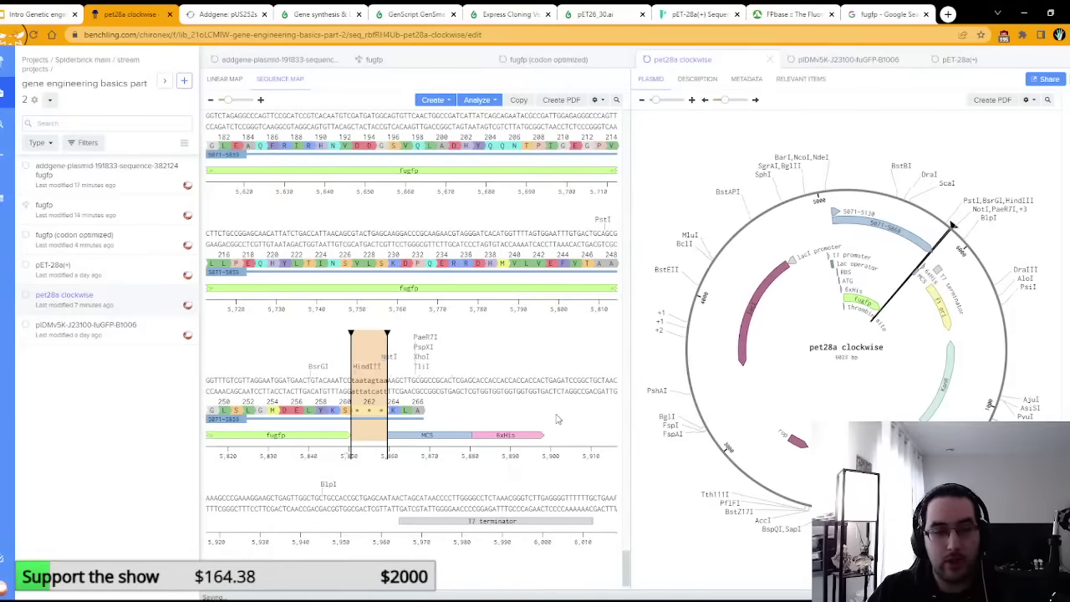
Step: Examine the downstream 6xHis tag, the end of fugfp with its stop codons, and the T7 terminator
{"action": "left_click", "coordinate": [511, 436]}
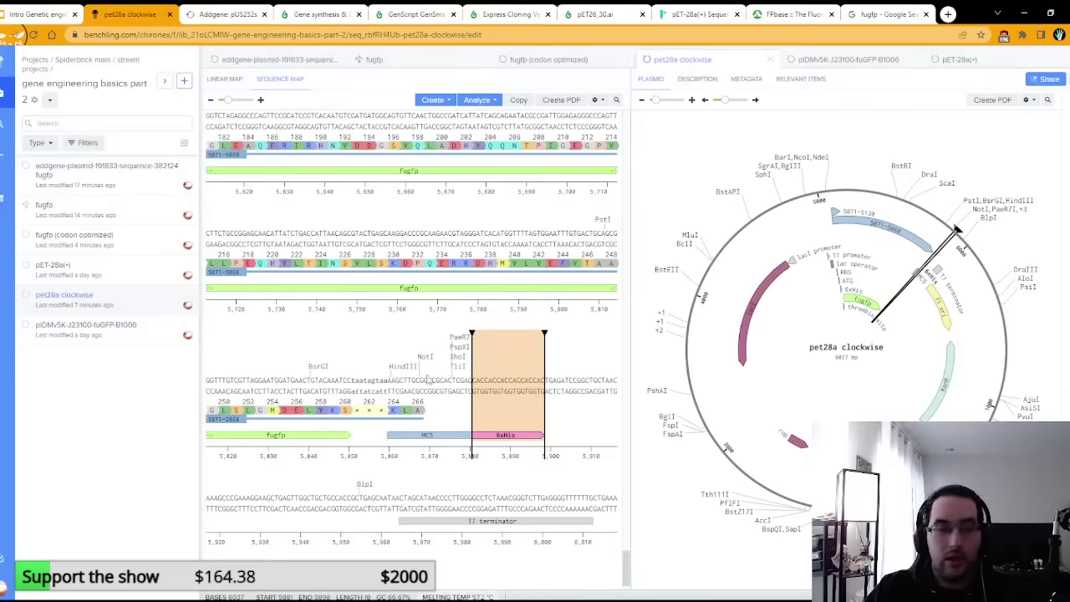
{"action": "left_click", "coordinate": [336, 434]}
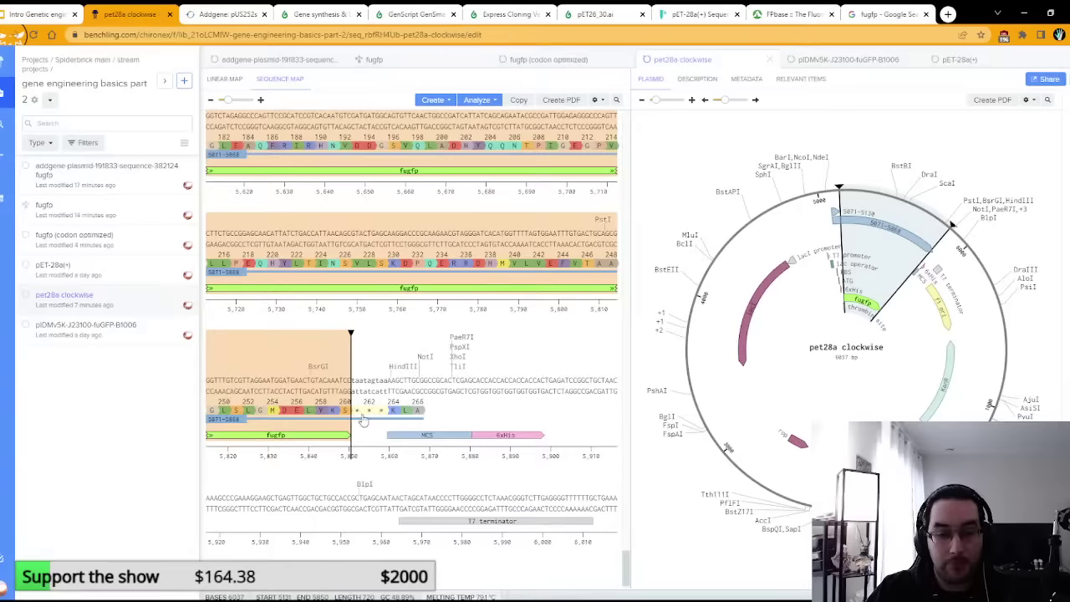
{"action": "scroll", "coordinate": [441, 420], "scroll_direction": "down", "scroll_amount": 1}
{"action": "left_click", "coordinate": [485, 490]}
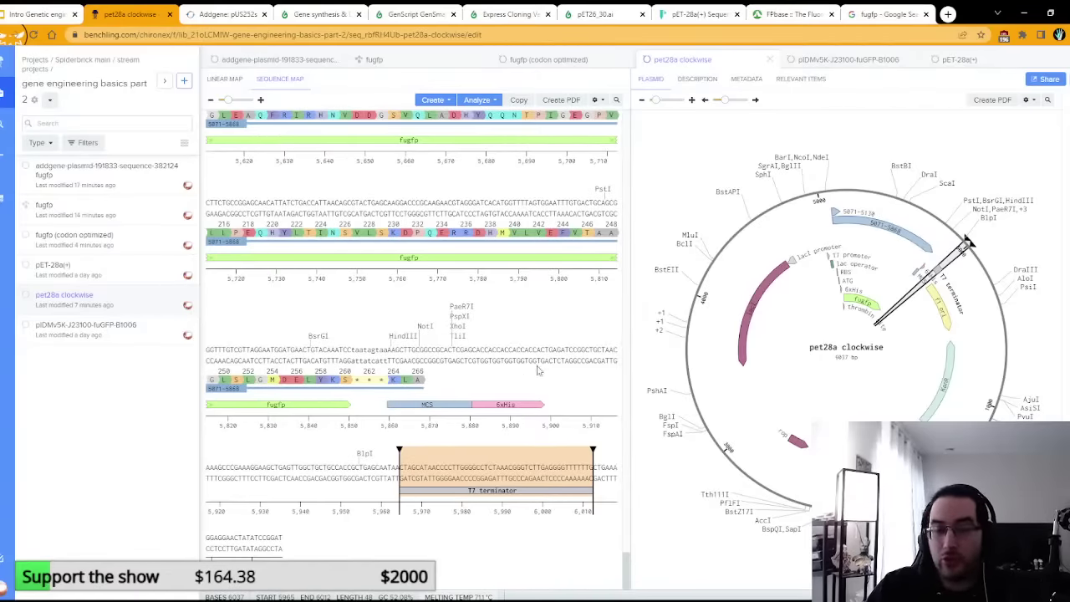
{"action": "left_click", "coordinate": [486, 231]}
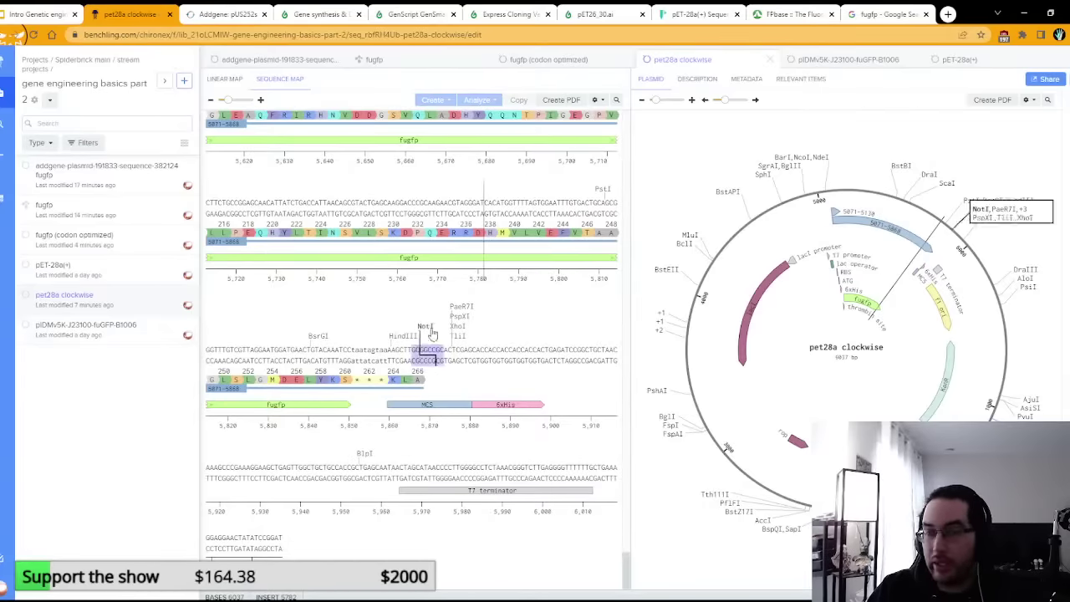
Step: Inspect the fugfp insert and its neighbouring features close up on the plasmid map, and return to the whole-plasmid view
{"action": "left_click", "coordinate": [692, 101]}
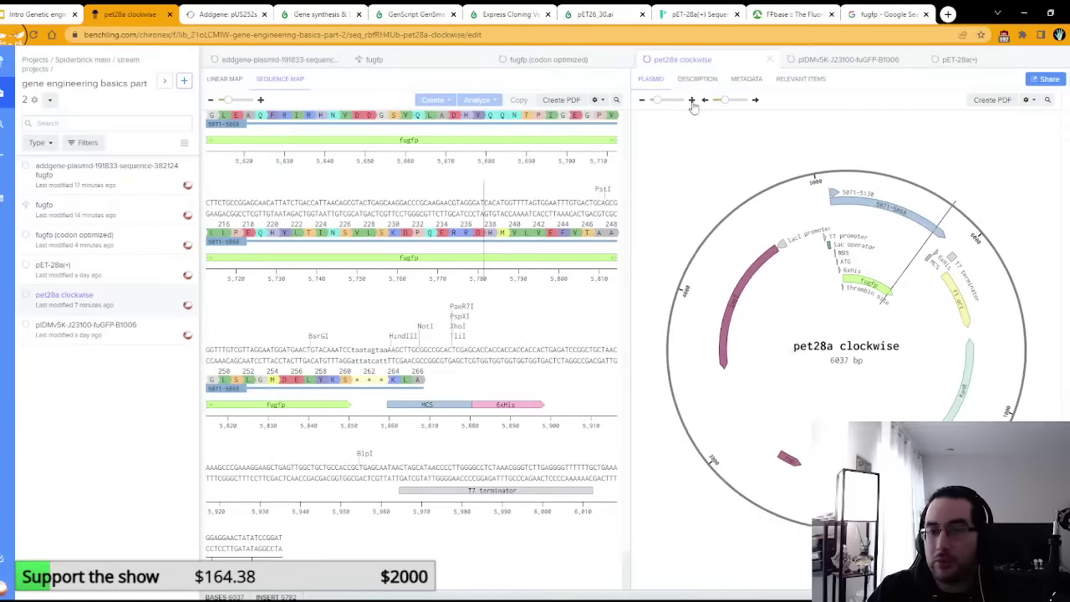
{"action": "left_click", "coordinate": [692, 100]}
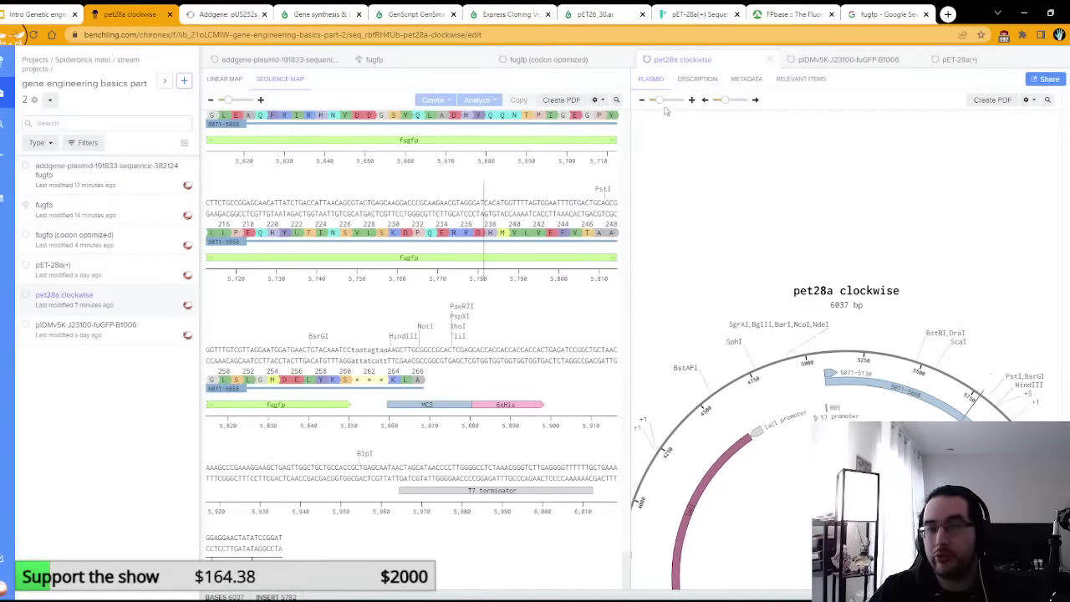
{"action": "left_click", "coordinate": [694, 100]}
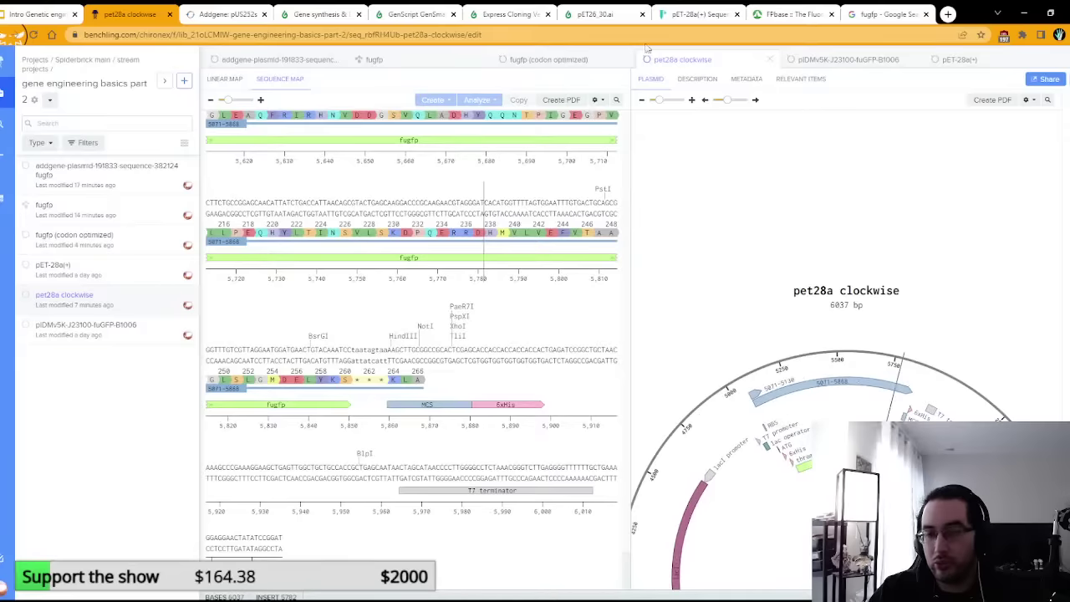
{"action": "left_click", "coordinate": [693, 100]}
{"action": "left_click", "coordinate": [693, 101]}
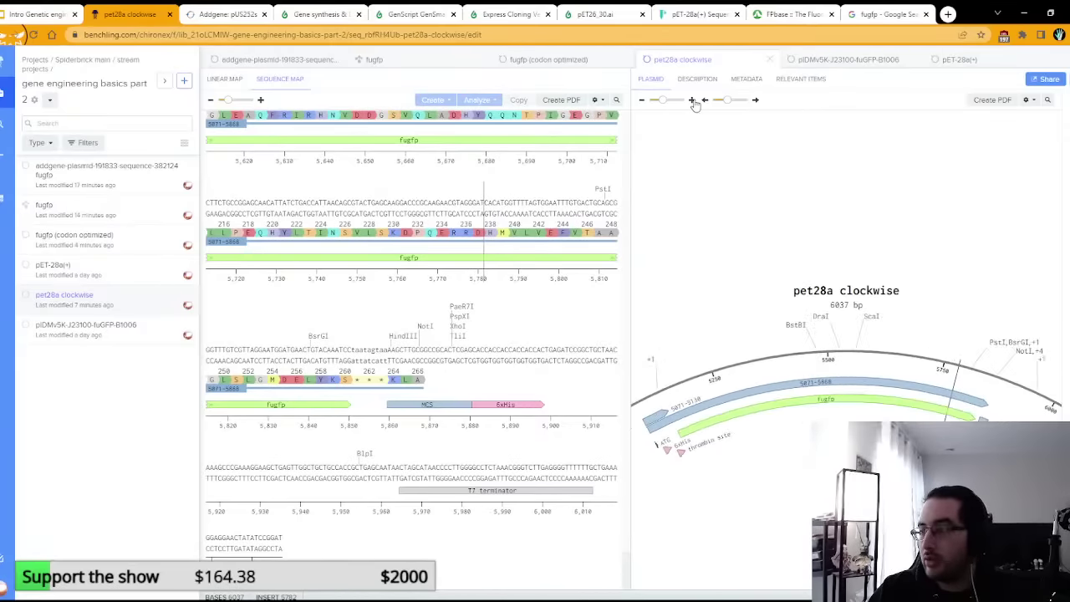
{"action": "left_click", "coordinate": [642, 101]}
{"action": "left_click", "coordinate": [642, 100]}
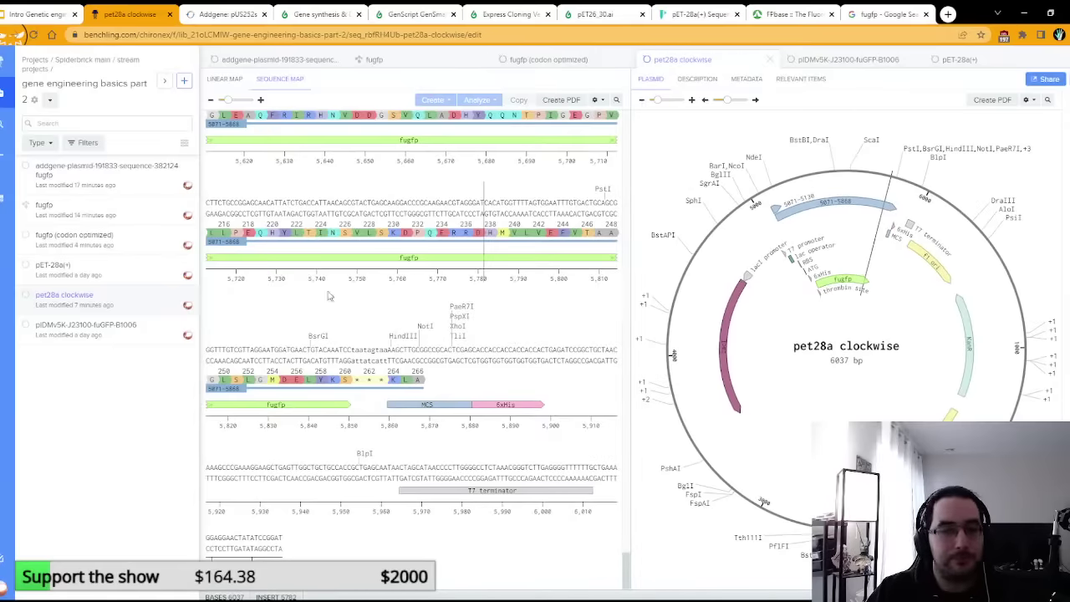
Step: Rename the pet28a clockwise sequence as pet28a fugfp
{"action": "right_click", "coordinate": [95, 299]}
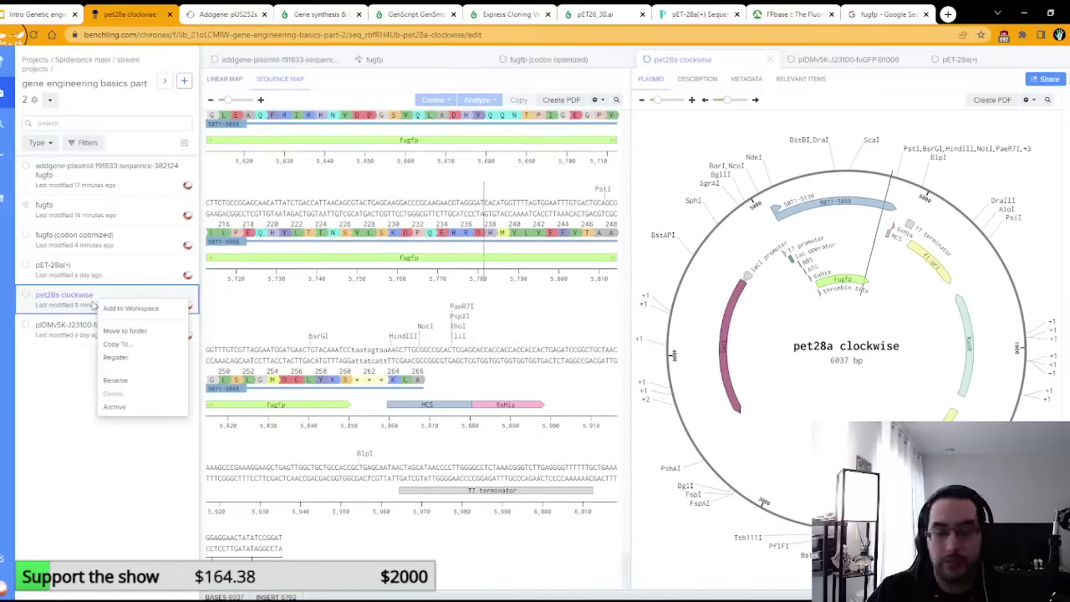
{"action": "left_click", "coordinate": [156, 381]}
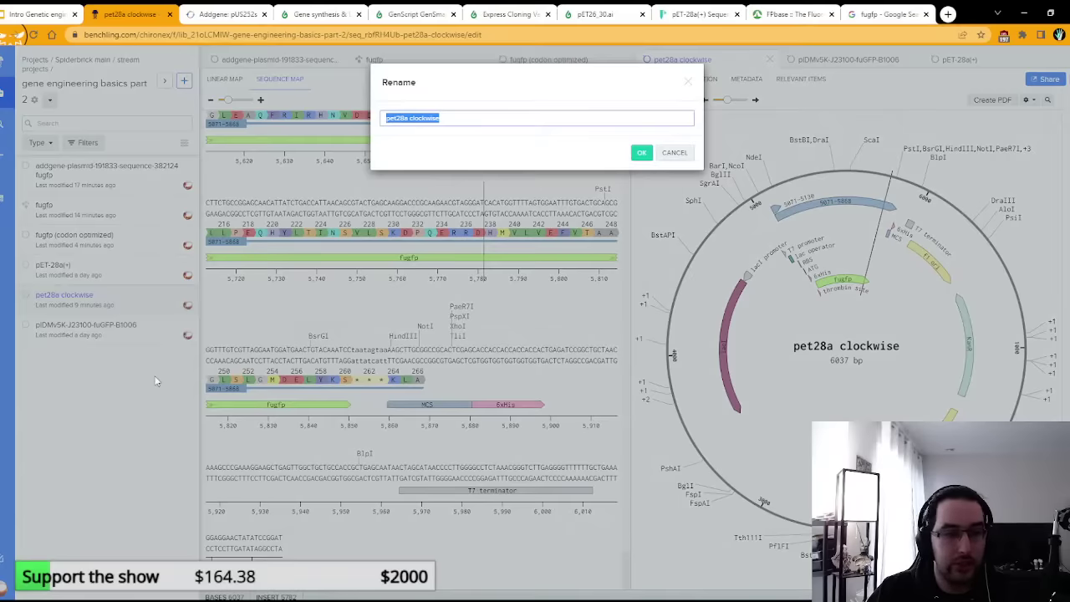
{"action": "left_click_drag", "start_coordinate": [441, 120], "coordinate": [412, 127]}
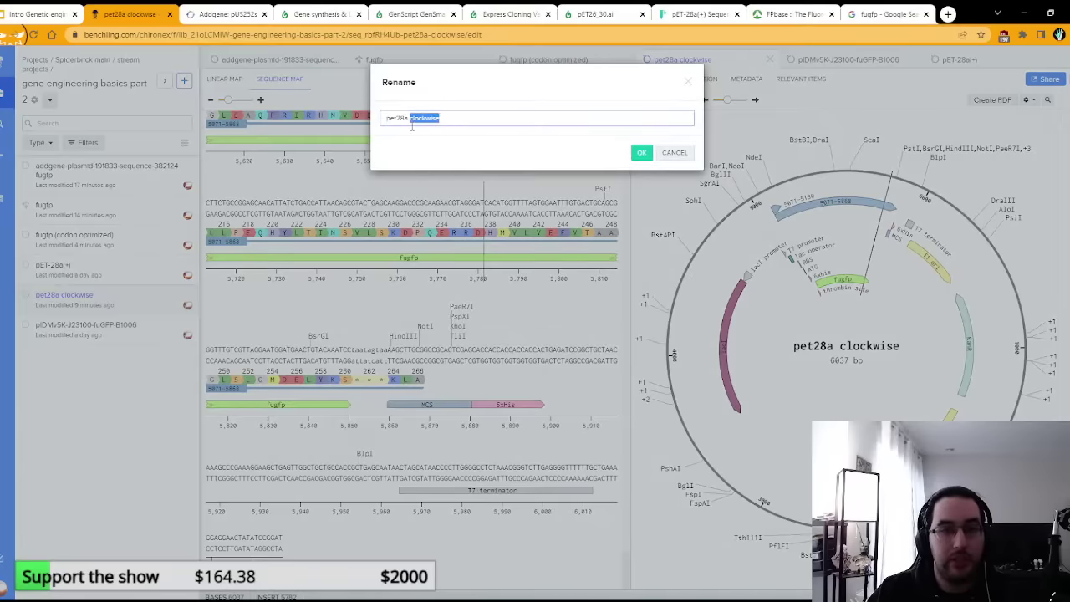
{"action": "type", "text": "fugfp"}
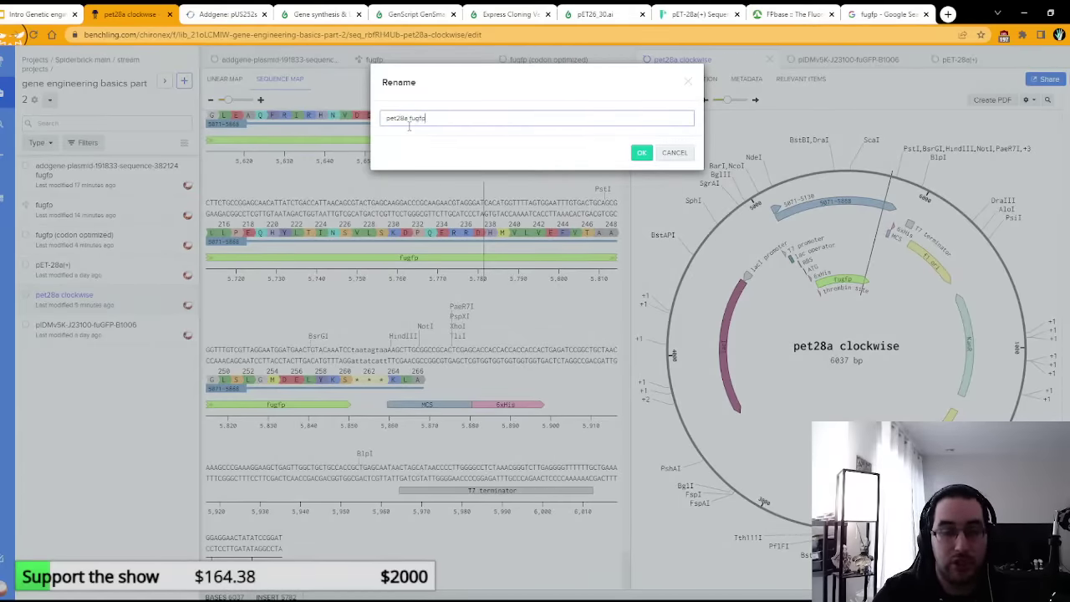
{"action": "left_click", "coordinate": [641, 153]}
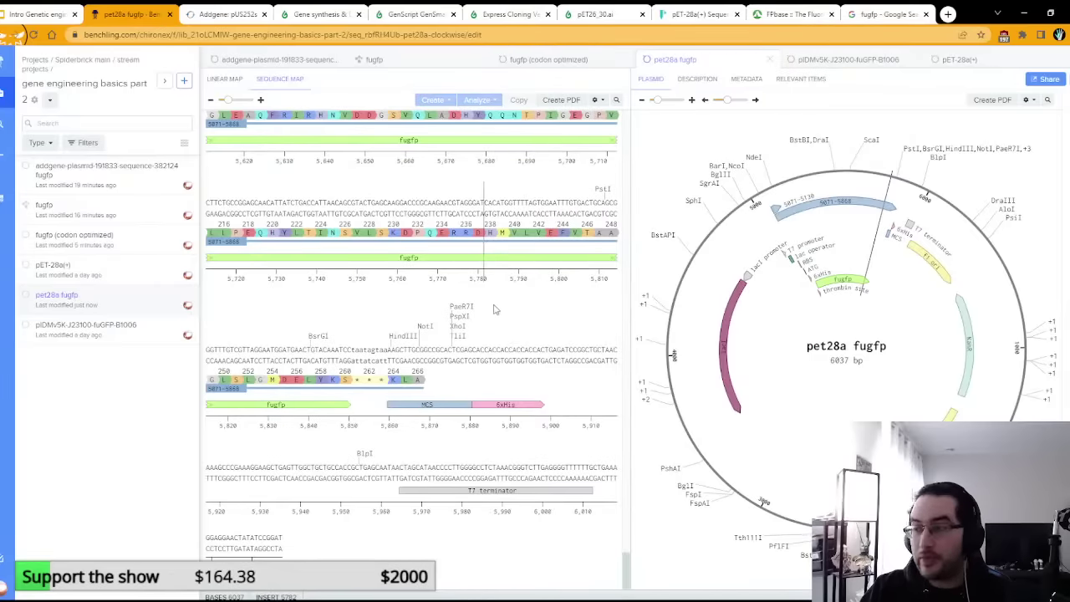
Step: Examine the region upstream of fugfp in pet28a fugfp, including the lac operator and the BglII site before the T7 promoter
{"action": "scroll", "coordinate": [493, 307], "scroll_direction": "up", "scroll_amount": 10}
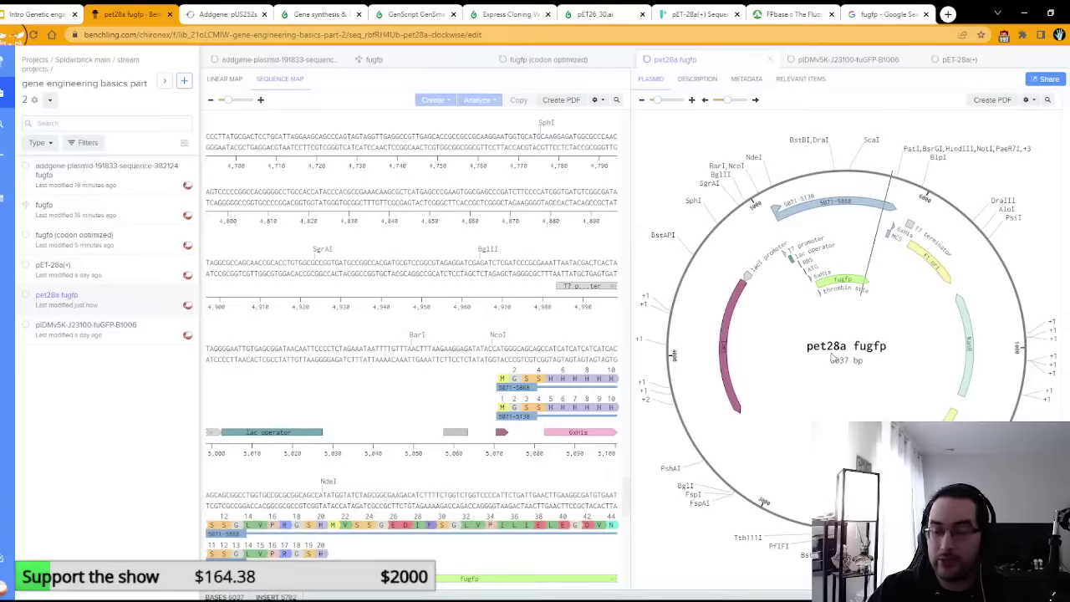
{"action": "scroll", "coordinate": [383, 410], "scroll_direction": "down", "scroll_amount": 1}
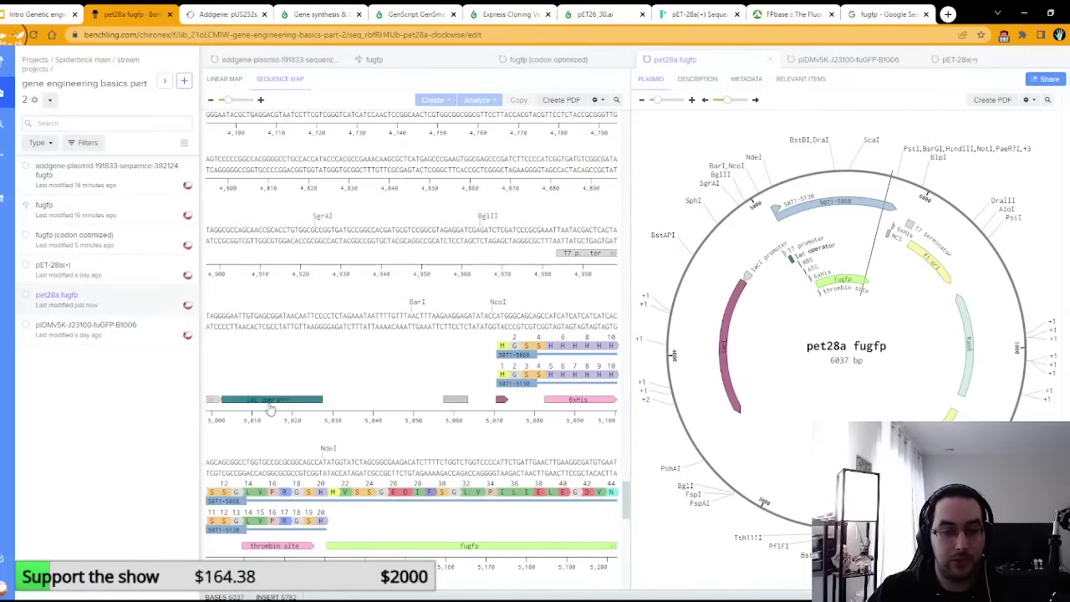
{"action": "left_click", "coordinate": [267, 399]}
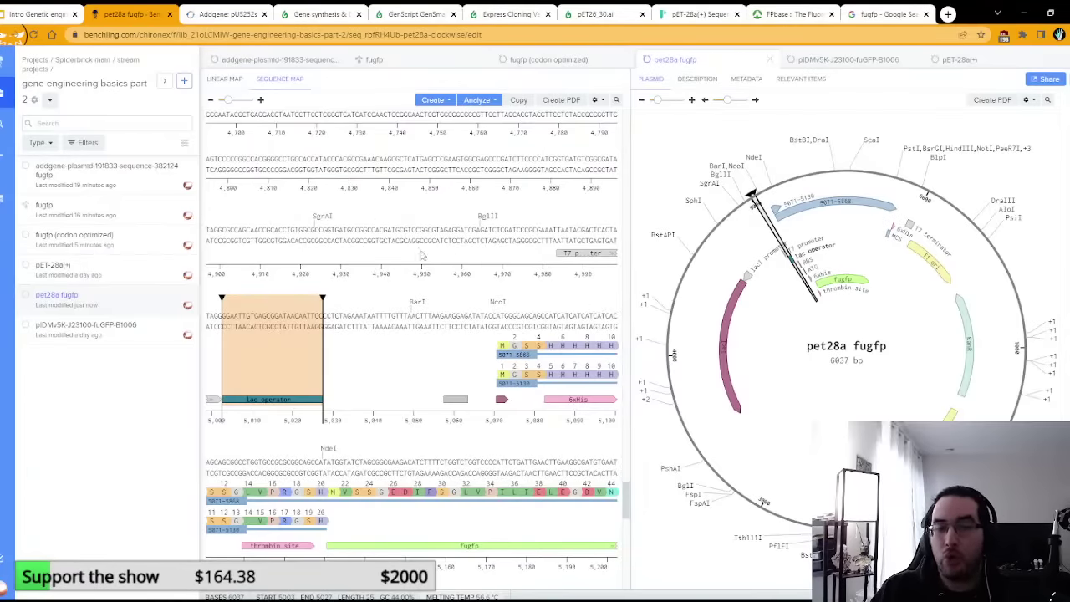
{"action": "scroll", "coordinate": [421, 348], "scroll_direction": "down", "scroll_amount": 1}
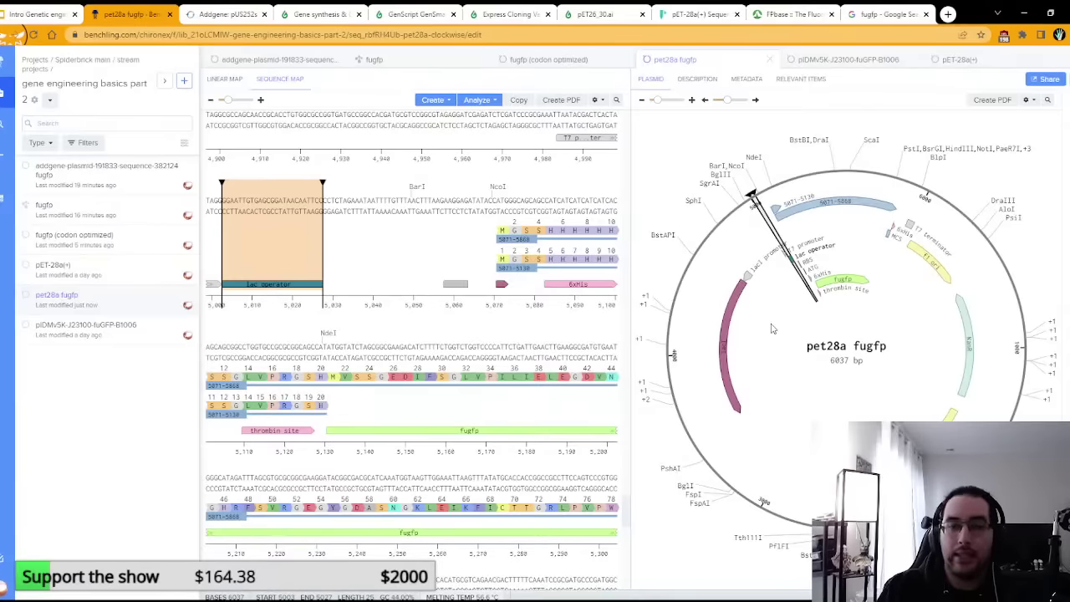
{"action": "scroll", "coordinate": [452, 261], "scroll_direction": "up", "scroll_amount": 2}
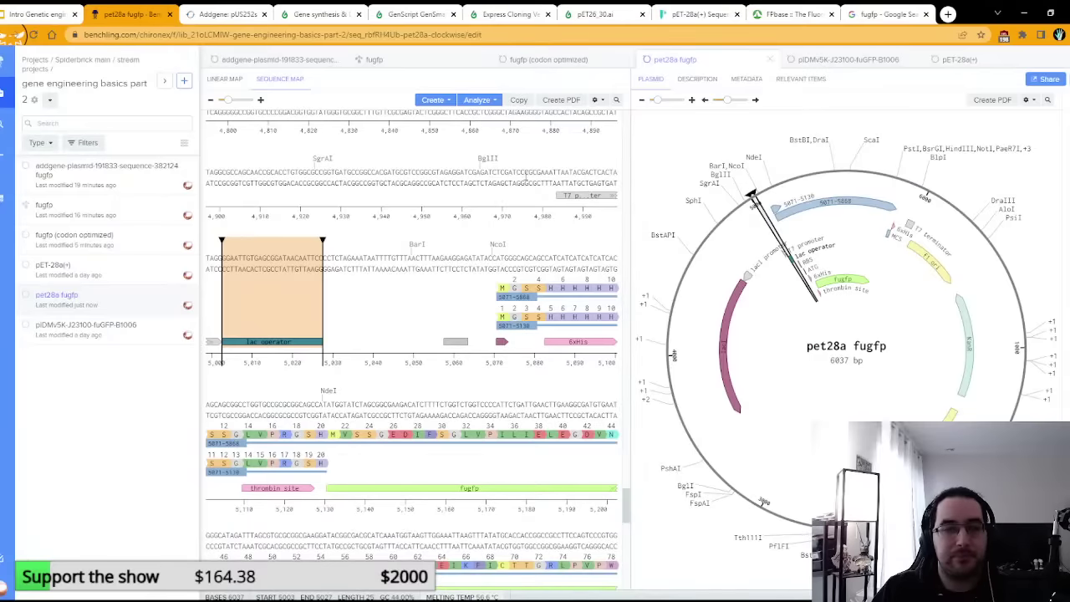
{"action": "left_click", "coordinate": [490, 167]}
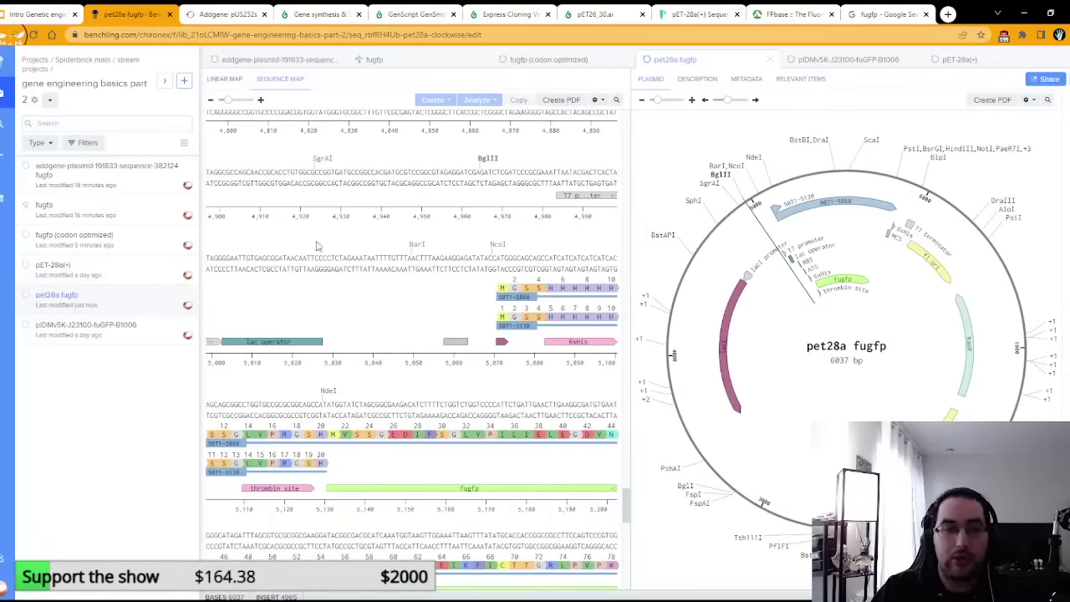
Step: In pIDMv5K-J23100-fuGFP-B1006, select bases 24–86, from the start of Promoter J23100 through the RBS to just before NcoI
{"action": "left_click", "coordinate": [92, 334]}
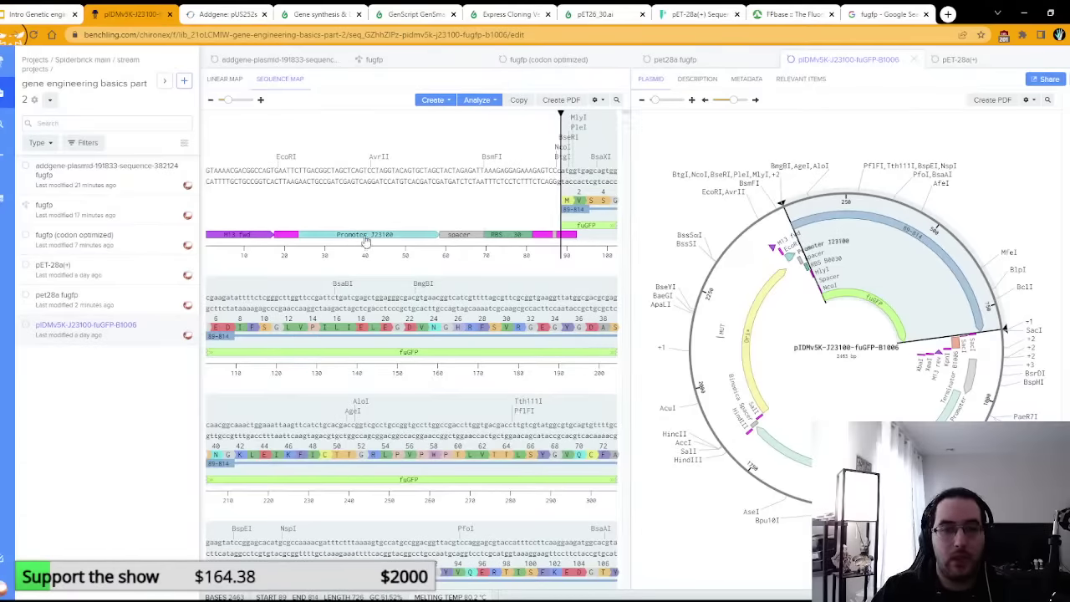
{"action": "left_click", "coordinate": [353, 236]}
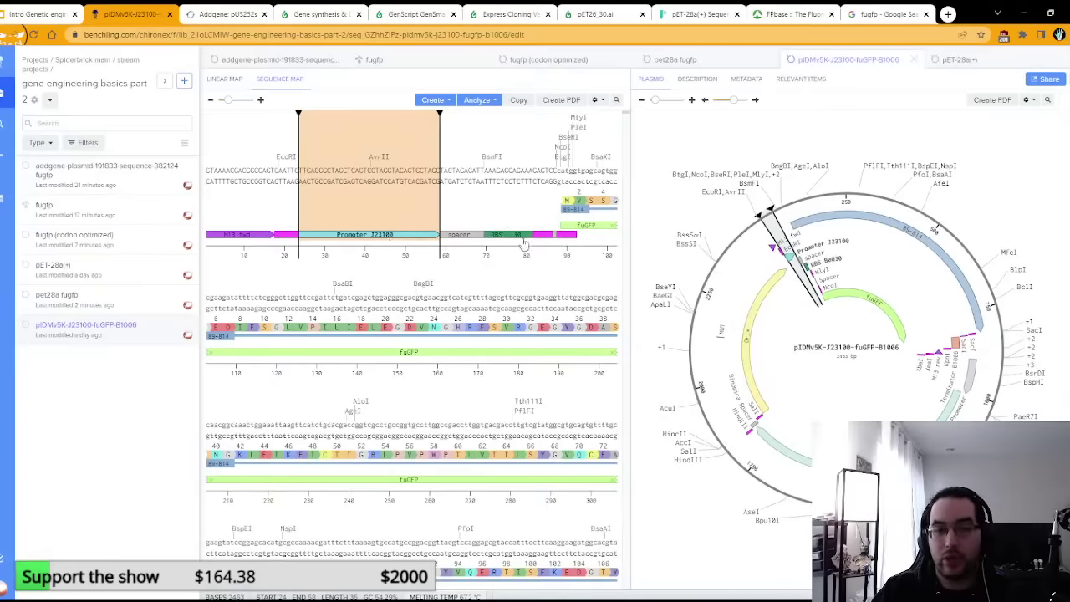
{"action": "left_click", "coordinate": [556, 169]}
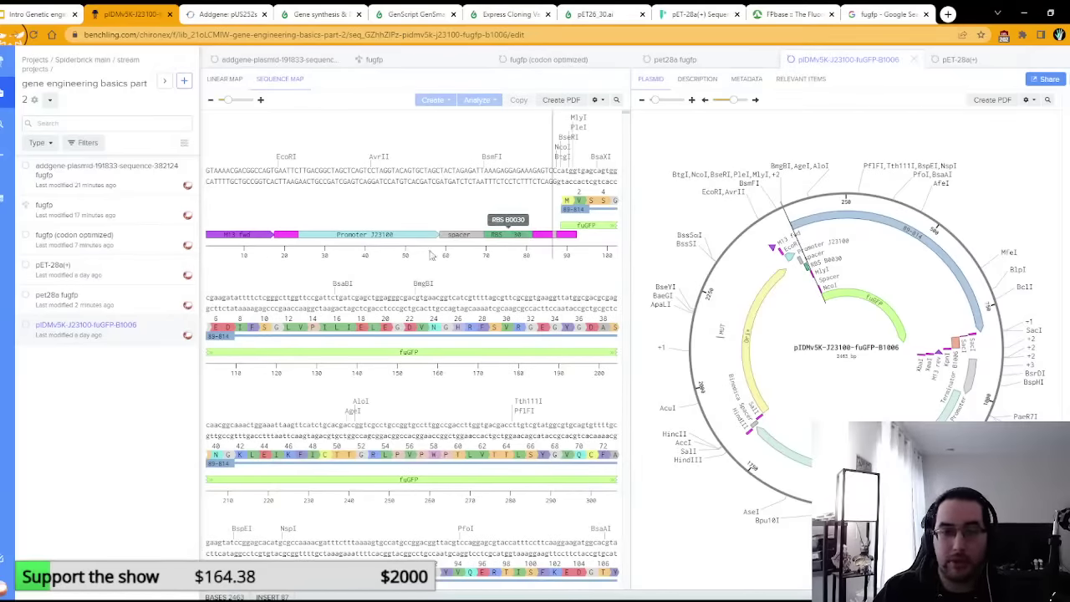
{"action": "left_click", "coordinate": [366, 238]}
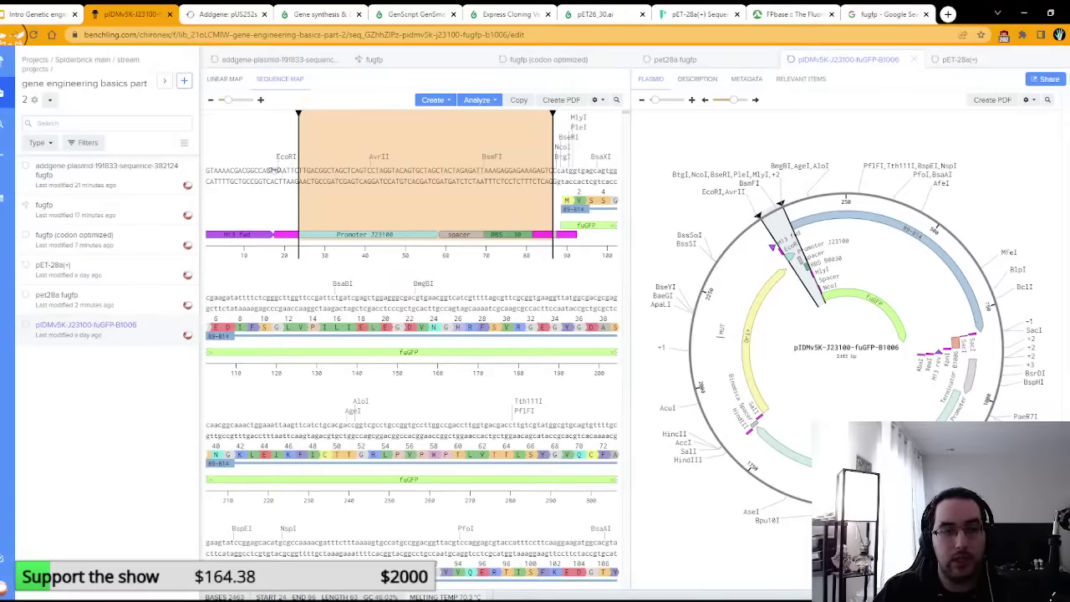
Step: Check the EcoRI site in the multiple cloning site of pET-28a(+), and return to pet28a fugfp
{"action": "left_click", "coordinate": [104, 273]}
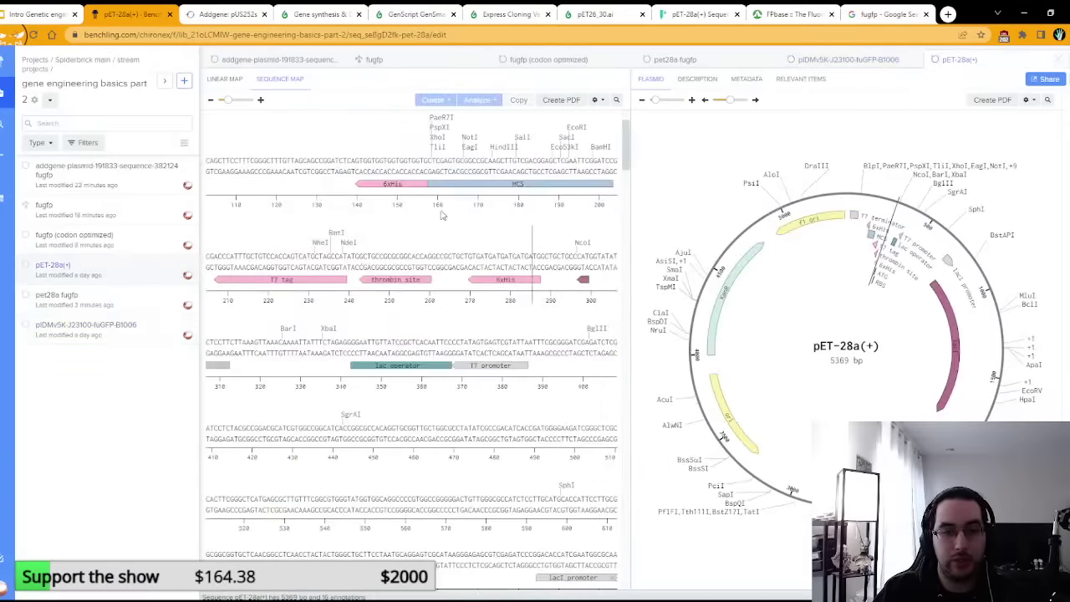
{"action": "scroll", "coordinate": [512, 232], "scroll_direction": "up", "scroll_amount": 2}
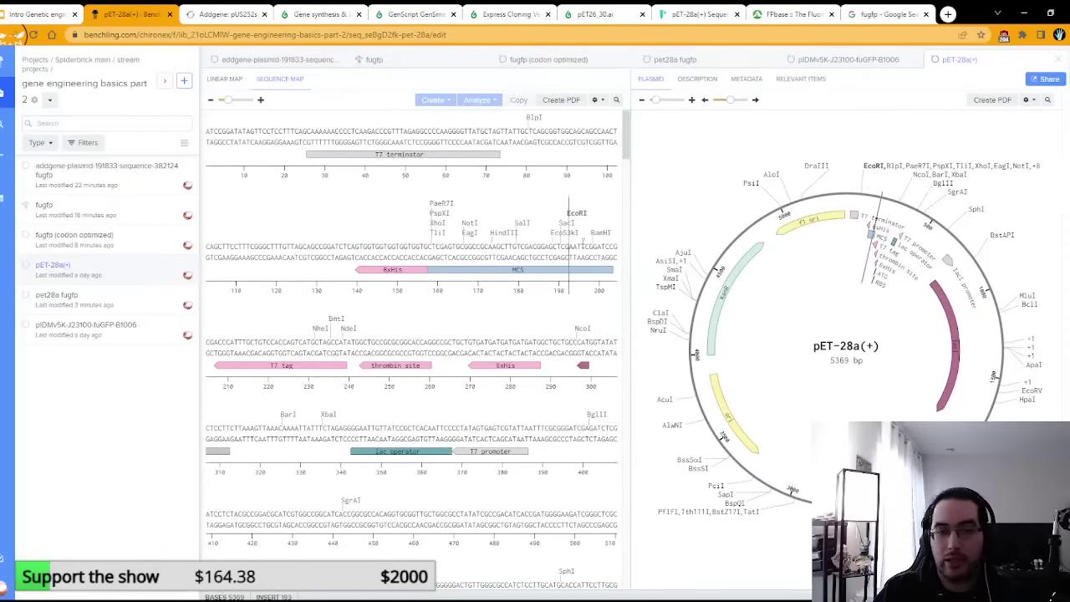
{"action": "left_click", "coordinate": [579, 215]}
{"action": "left_click", "coordinate": [132, 303]}
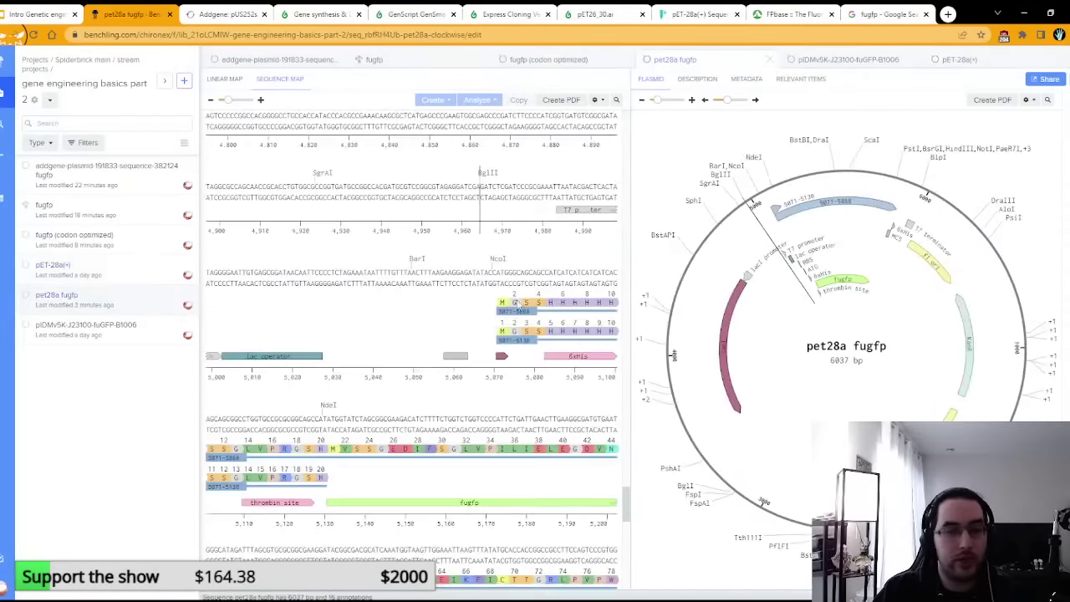
Step: Look through the fugfp coding region of pet28a fugfp and search the digest enzyme list for EcoRI cuts
{"action": "scroll", "coordinate": [575, 297], "scroll_direction": "down", "scroll_amount": 2}
{"action": "scroll", "coordinate": [581, 322], "scroll_direction": "down", "scroll_amount": 2}
{"action": "scroll", "coordinate": [497, 298], "scroll_direction": "down", "scroll_amount": 4}
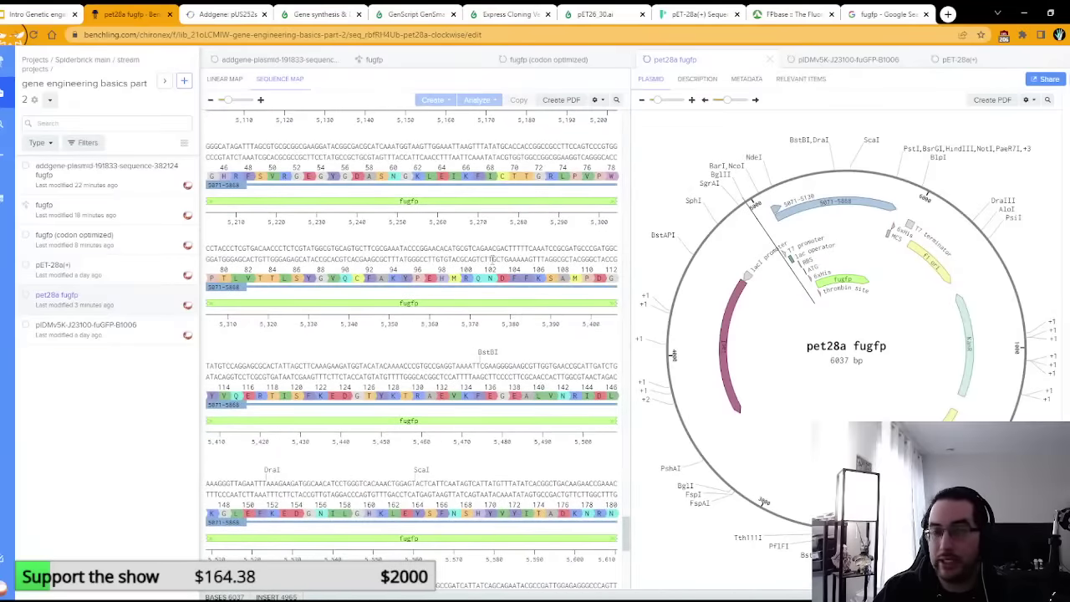
{"action": "scroll", "coordinate": [491, 261], "scroll_direction": "up", "scroll_amount": 2}
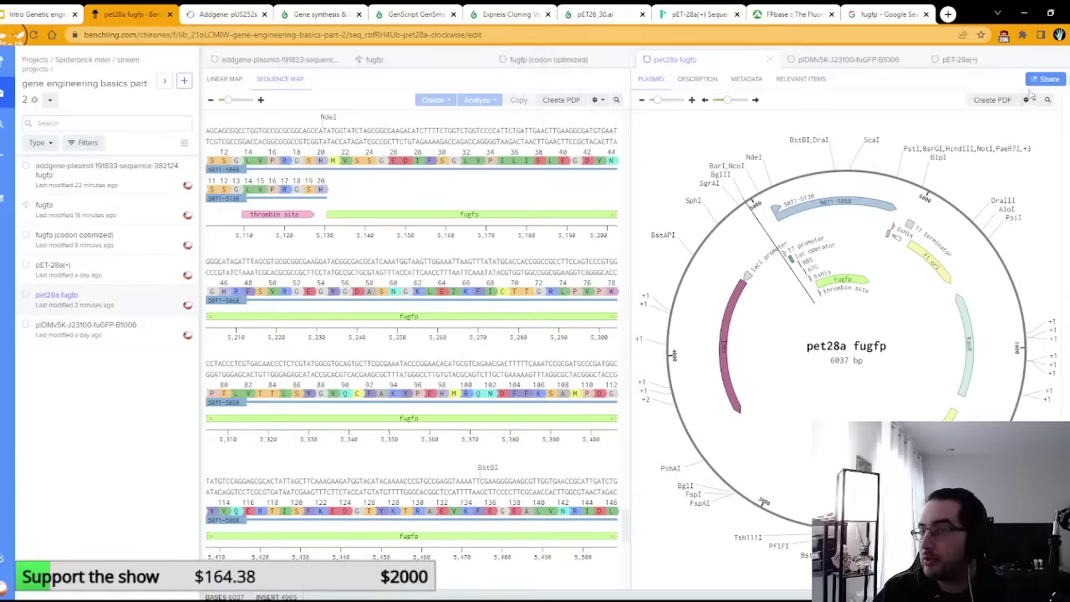
{"action": "left_click", "coordinate": [1067, 136]}
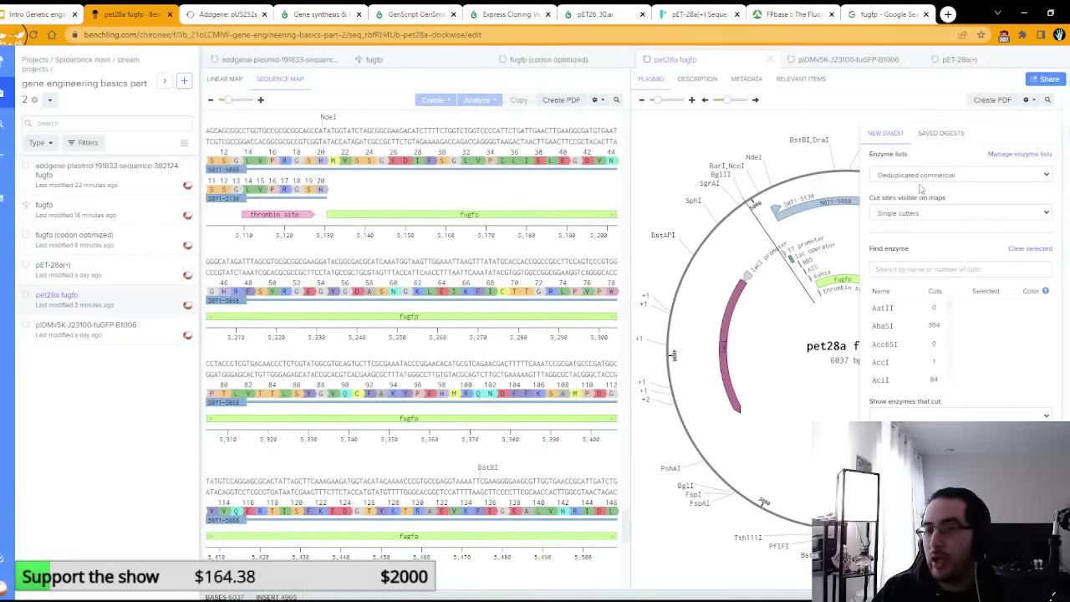
{"action": "left_click", "coordinate": [913, 269]}
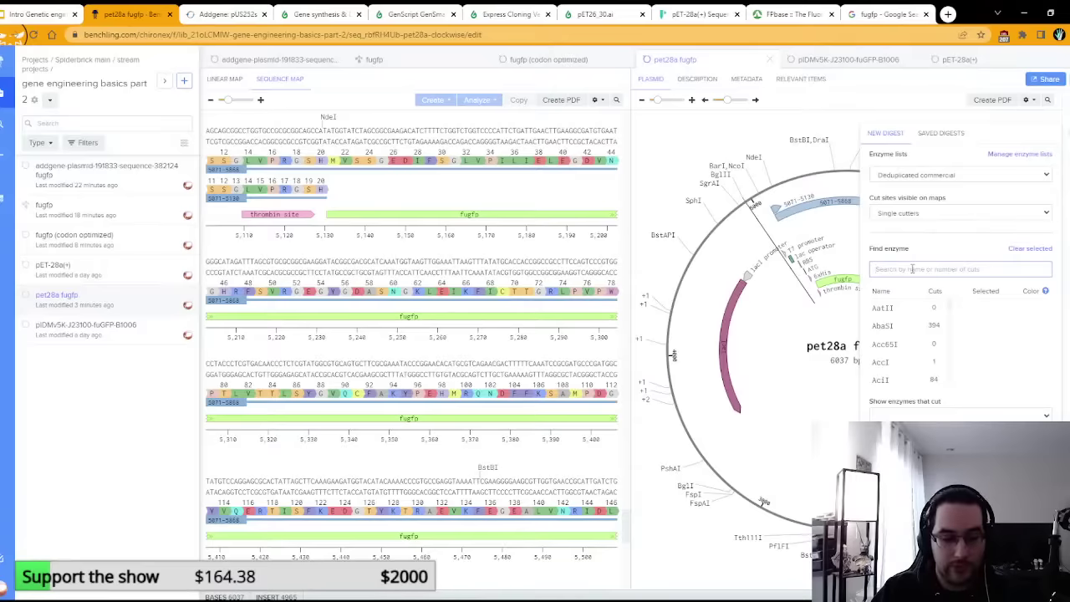
{"action": "type", "text": "ecori"}
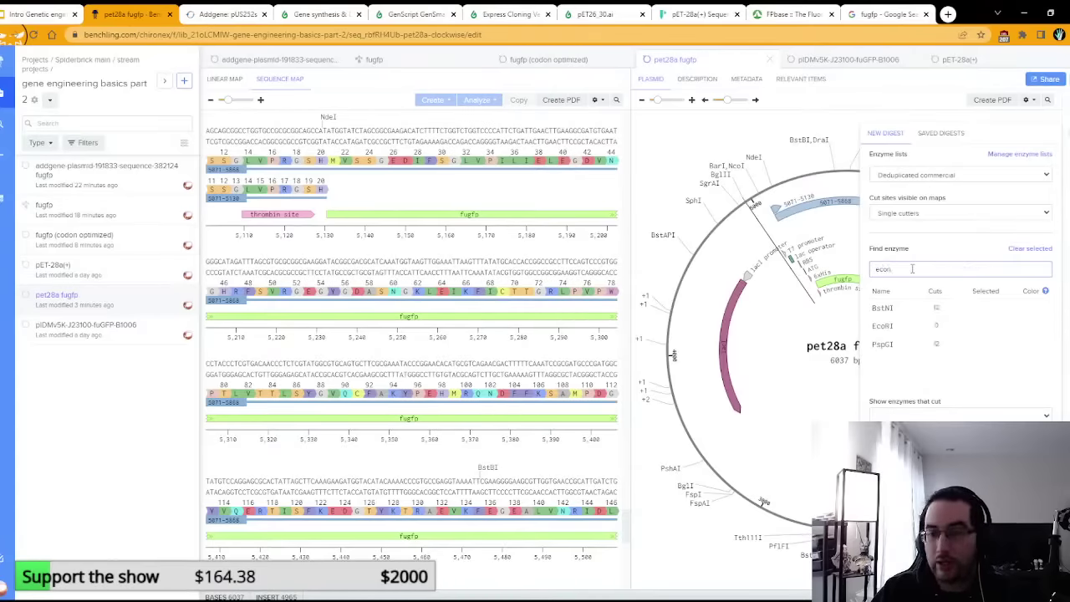
{"action": "mouse_move", "coordinate": [936, 334]}
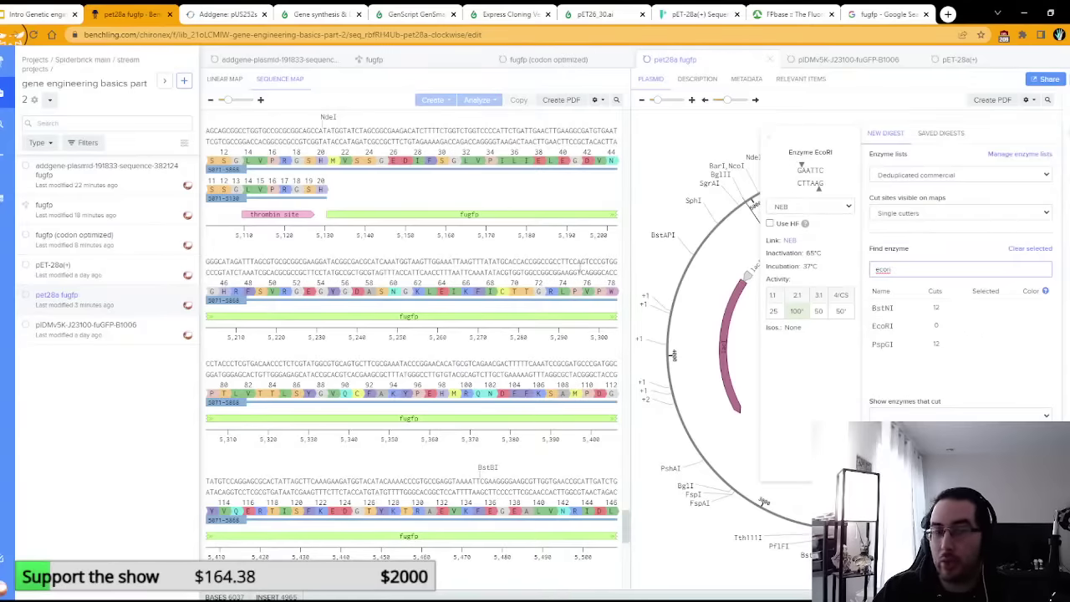
Step: In pIDMv5K-J23100-fuGFP-B1006, copy bases 18–86, from EcoRI through the J23100 promoter and RBS, with annotations included
{"action": "left_click", "coordinate": [501, 283]}
{"action": "left_click", "coordinate": [124, 331]}
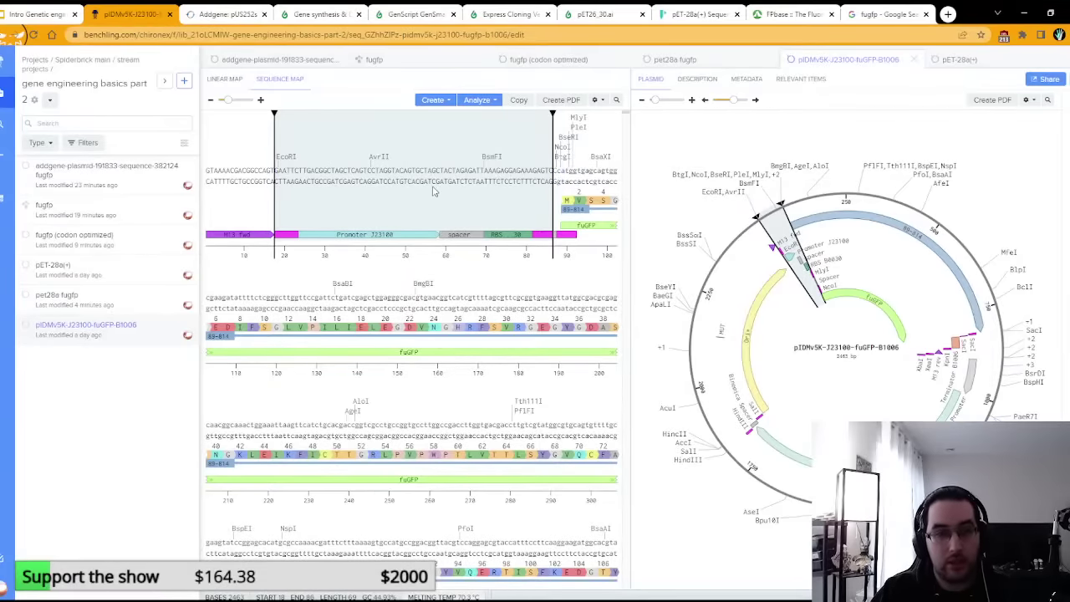
{"action": "right_click", "coordinate": [468, 179]}
{"action": "left_click", "coordinate": [481, 192]}
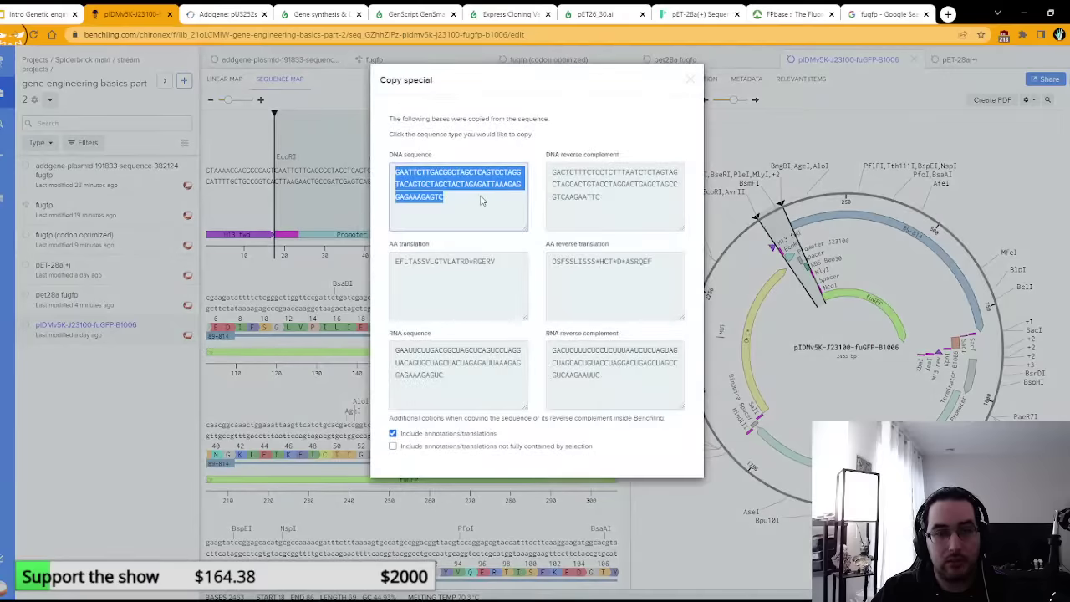
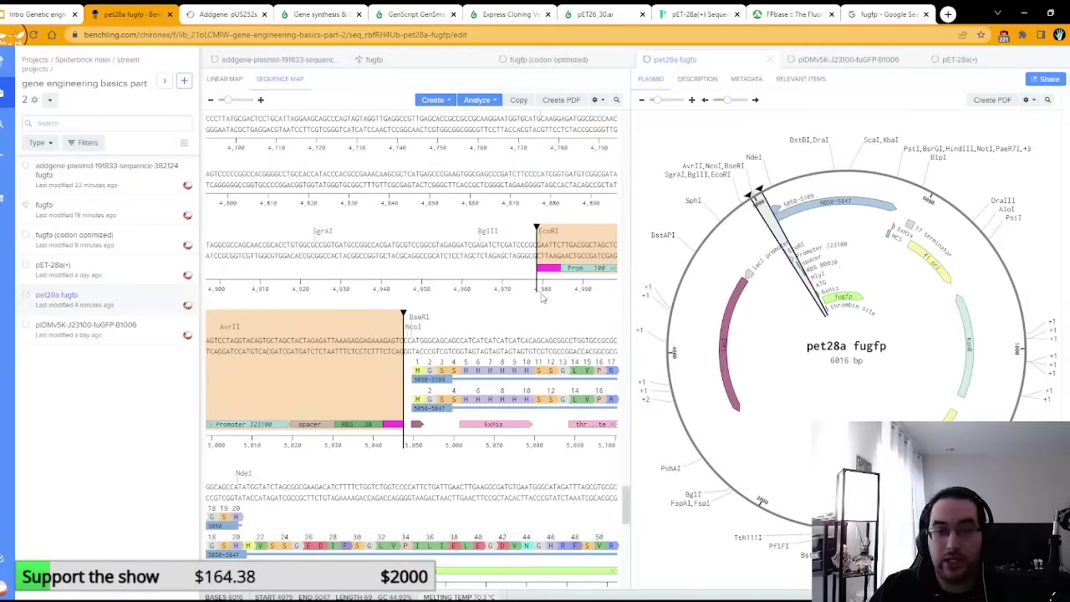
Step: Inspect the inserted J23100 promoter region in pet28a fugfp by selecting between the EcoRI and NcoI cut sites
{"action": "scroll", "coordinate": [501, 284], "scroll_direction": "down", "scroll_amount": 2}
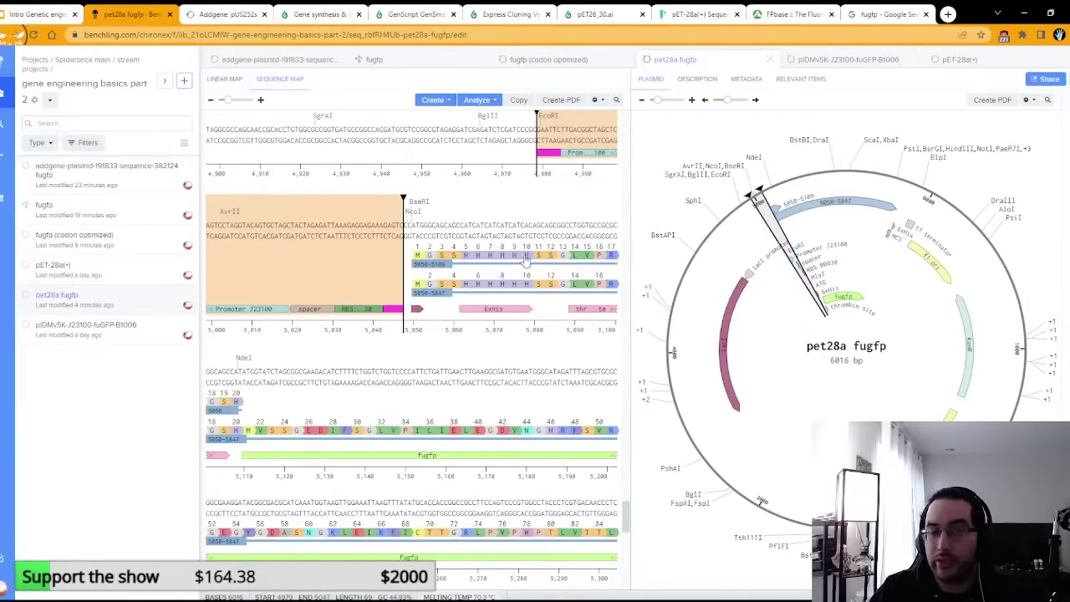
{"action": "scroll", "coordinate": [576, 247], "scroll_direction": "up", "scroll_amount": 2}
{"action": "left_click", "coordinate": [575, 245]}
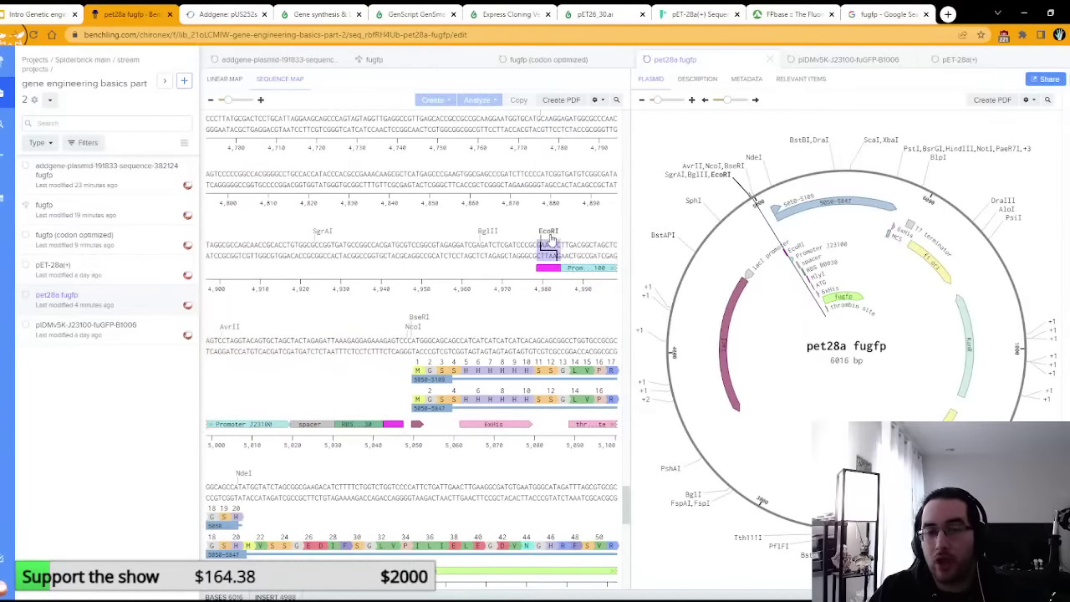
{"action": "scroll", "coordinate": [559, 240], "scroll_direction": "down", "scroll_amount": 1}
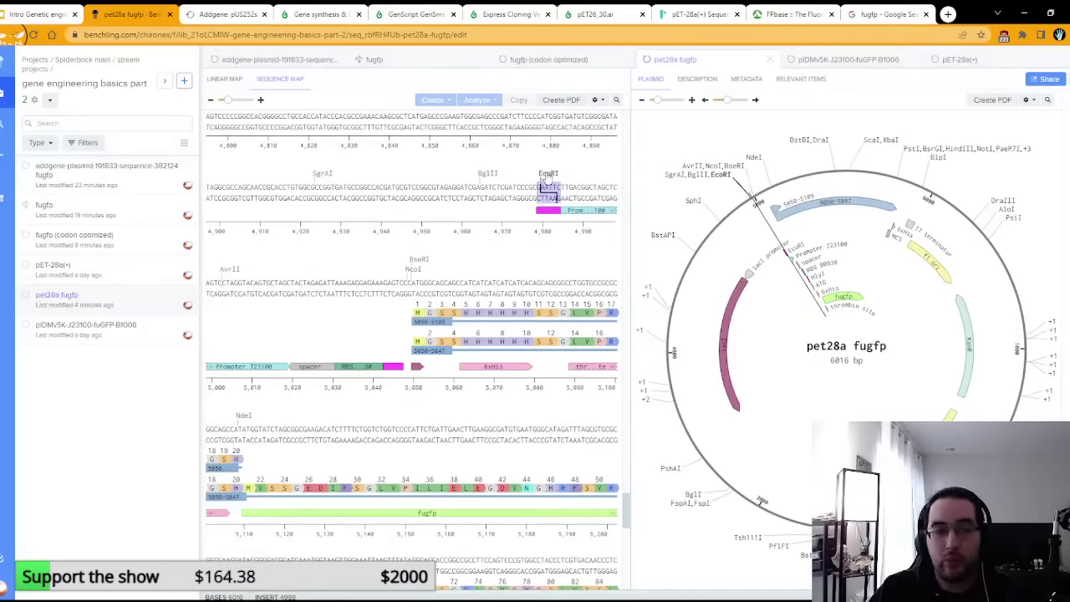
{"action": "left_click", "coordinate": [548, 180]}
{"action": "left_click", "coordinate": [414, 279], "text": "shift"}
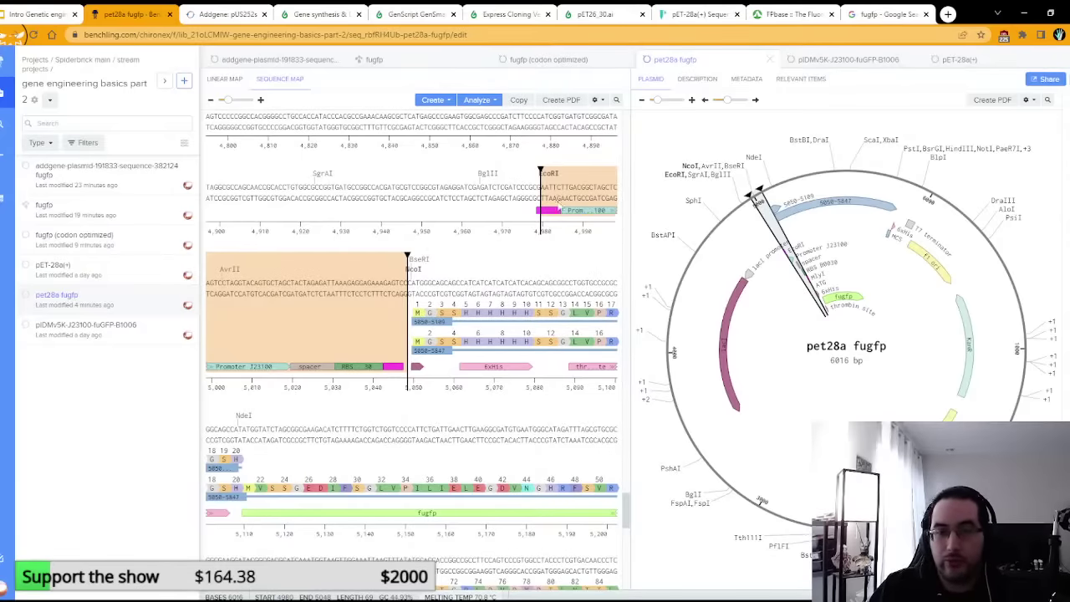
{"action": "left_click", "coordinate": [497, 305]}
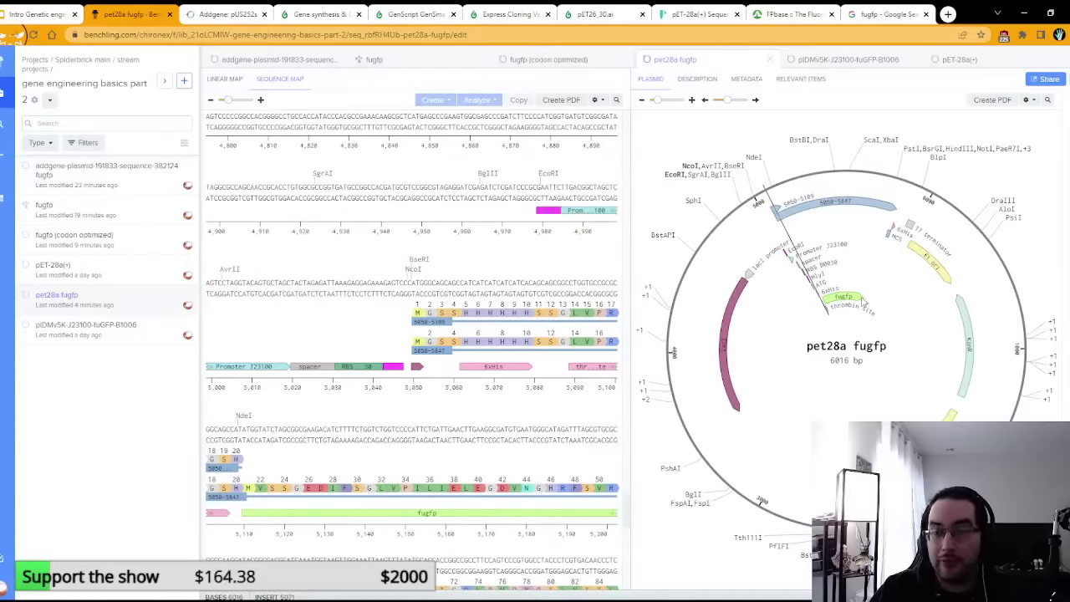
Step: Select bases 4964–5844 of pet28a fugfp, from the BglII site through the HindIII site, and copy the DNA sequence
{"action": "left_click", "coordinate": [476, 190]}
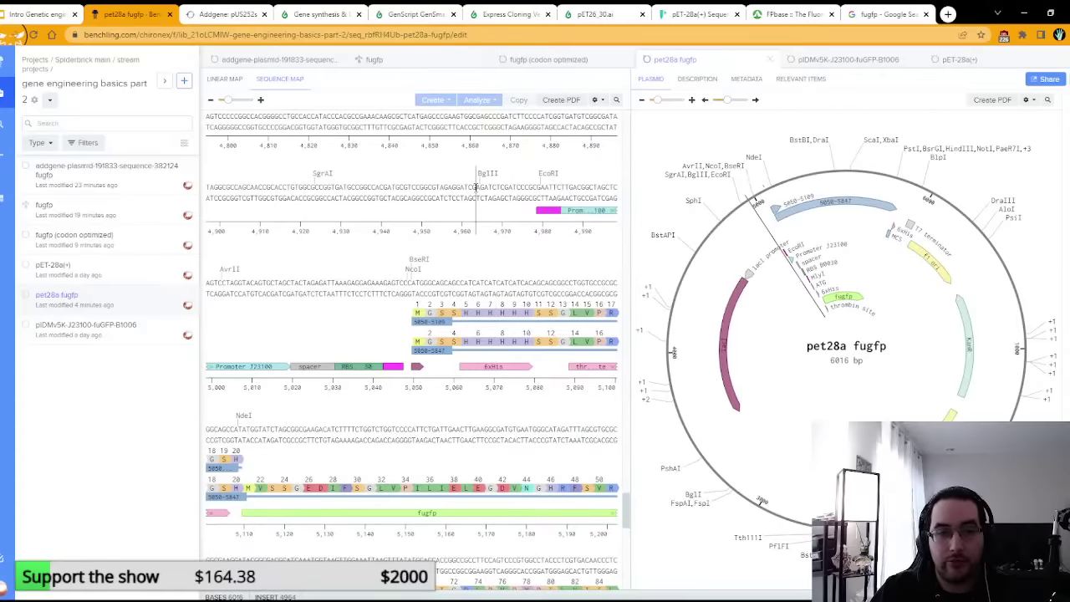
{"action": "scroll", "coordinate": [487, 178], "scroll_direction": "down", "scroll_amount": 8}
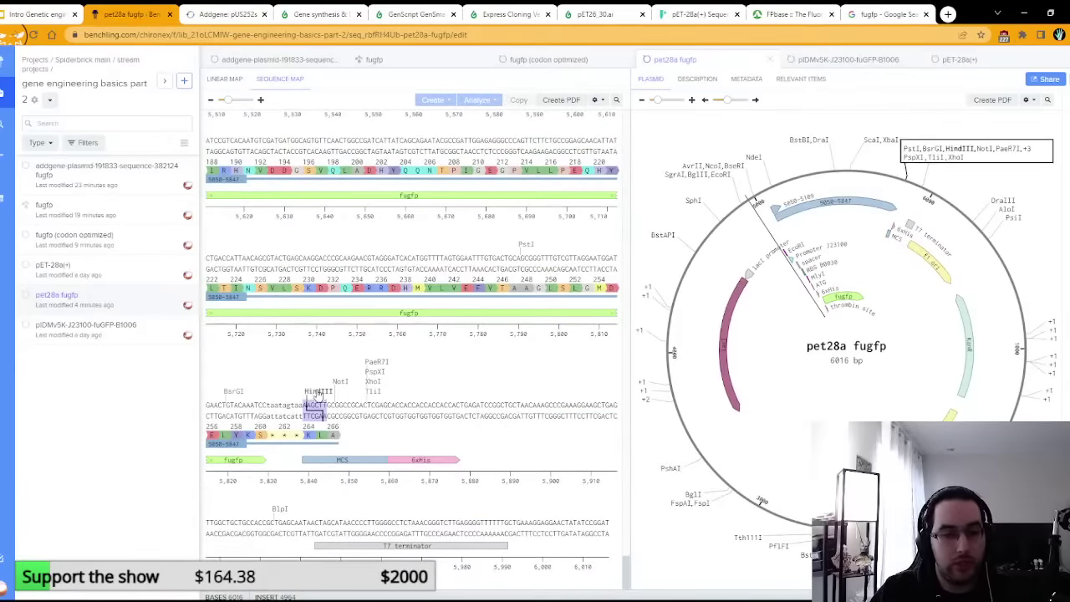
{"action": "left_click", "coordinate": [326, 405], "text": "shift"}
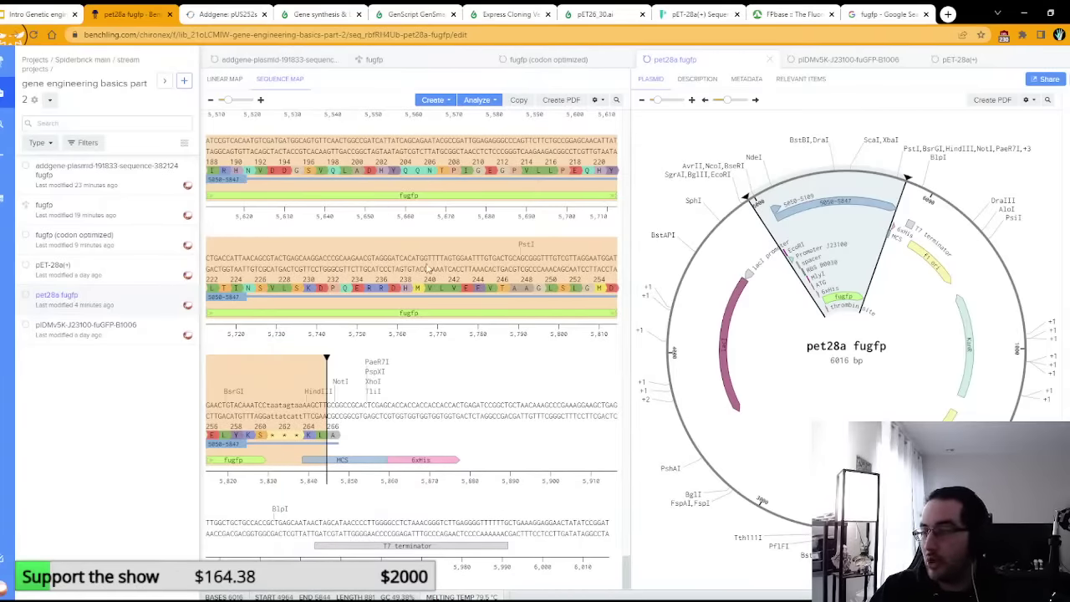
{"action": "scroll", "coordinate": [429, 268], "scroll_direction": "up", "scroll_amount": 2}
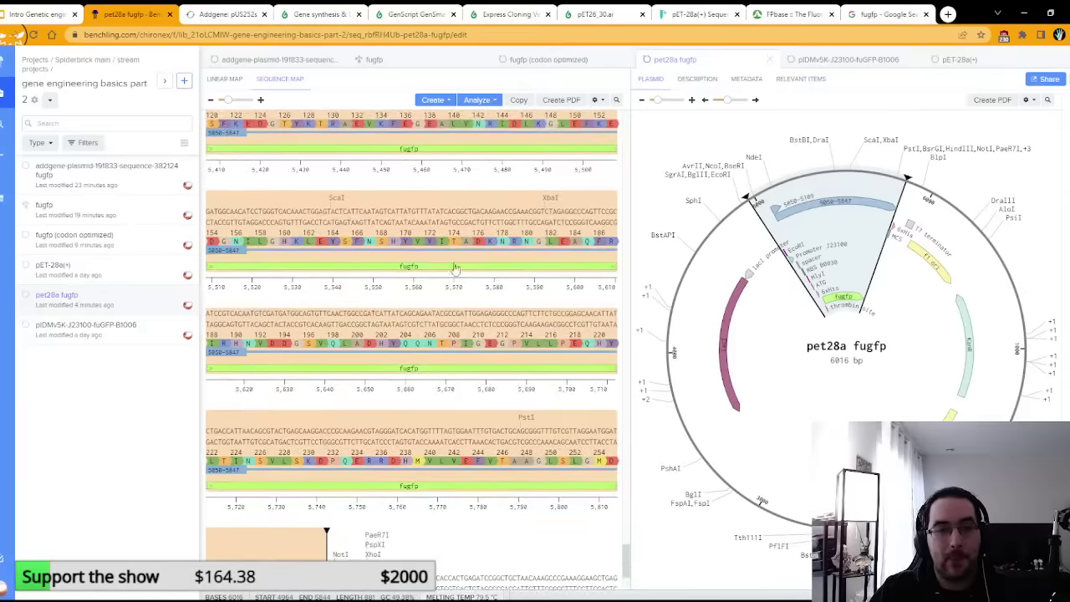
{"action": "right_click", "coordinate": [450, 225]}
{"action": "left_click", "coordinate": [467, 242]}
{"action": "left_click", "coordinate": [471, 192]}
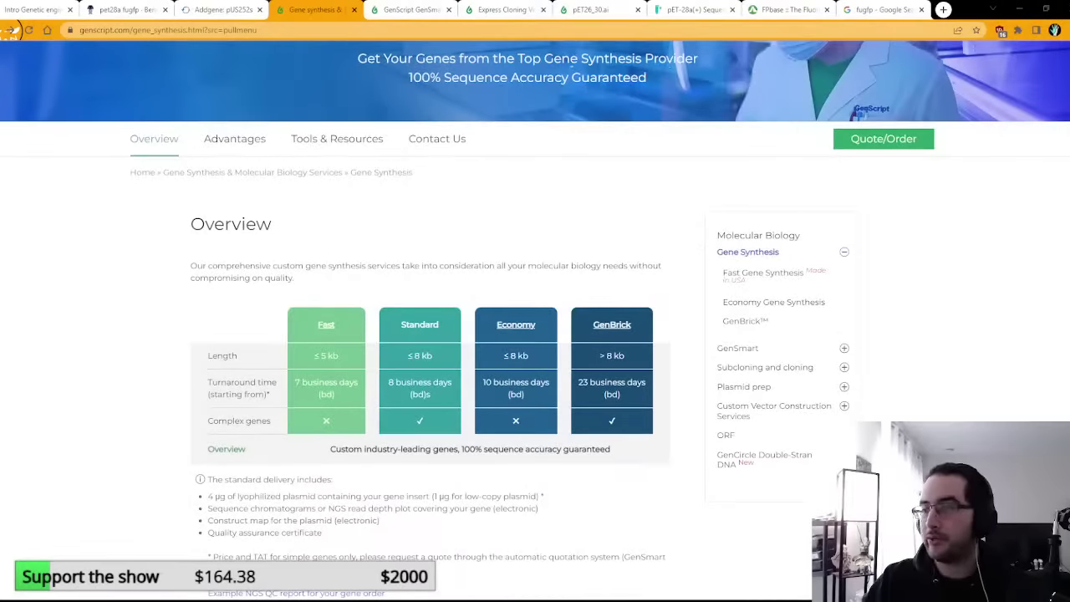
Step: On the GenScript gene synthesis page, review the service packages and open the GenSmart Instant Quote form
{"action": "scroll", "coordinate": [535, 301], "scroll_direction": "up", "scroll_amount": 3}
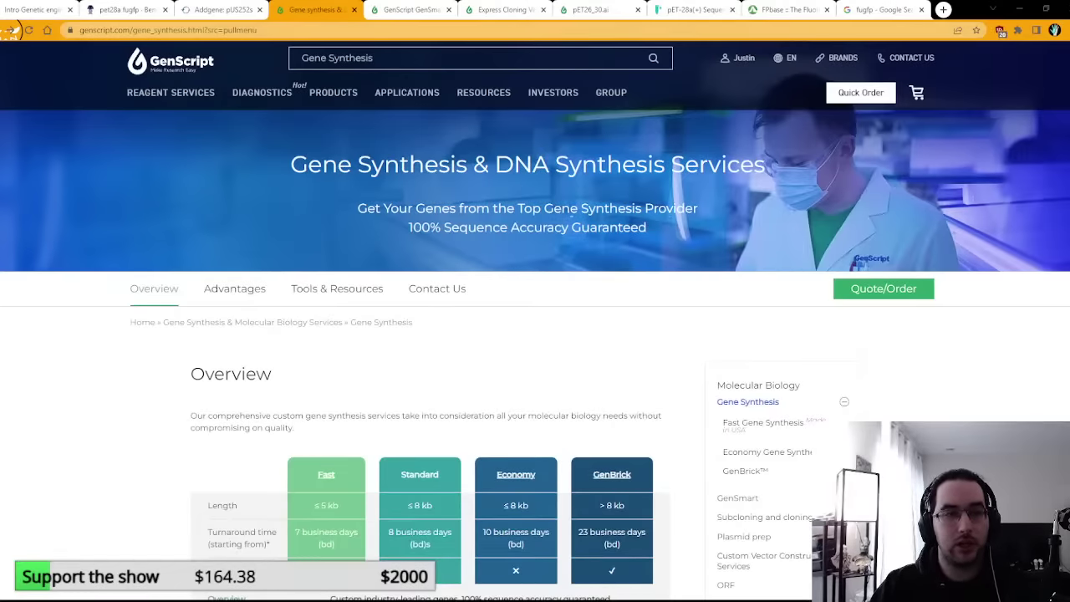
{"action": "mouse_move", "coordinate": [170, 92]}
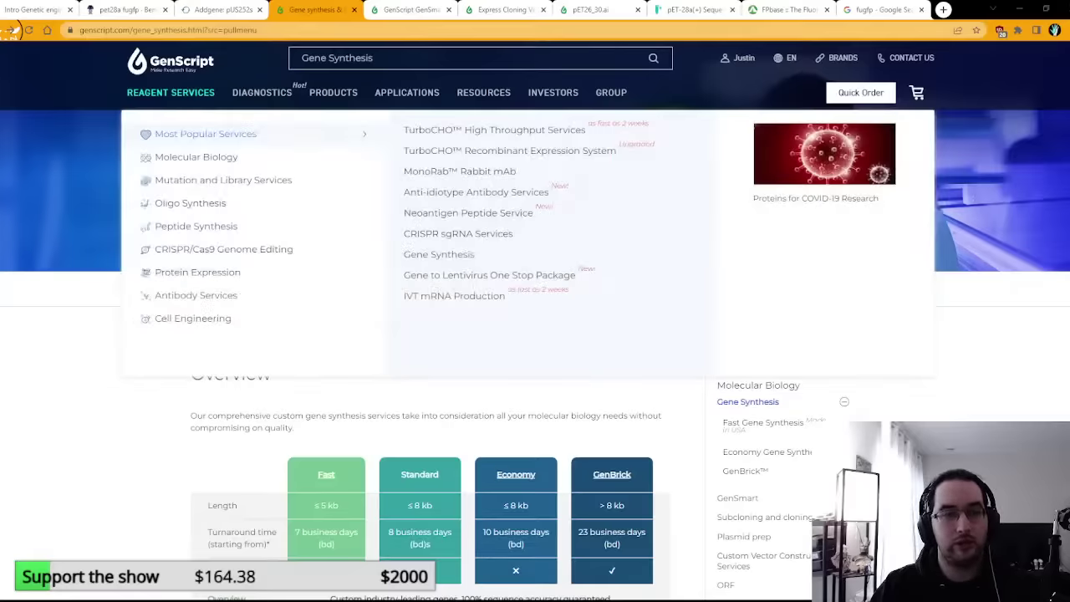
{"action": "mouse_move", "coordinate": [196, 157]}
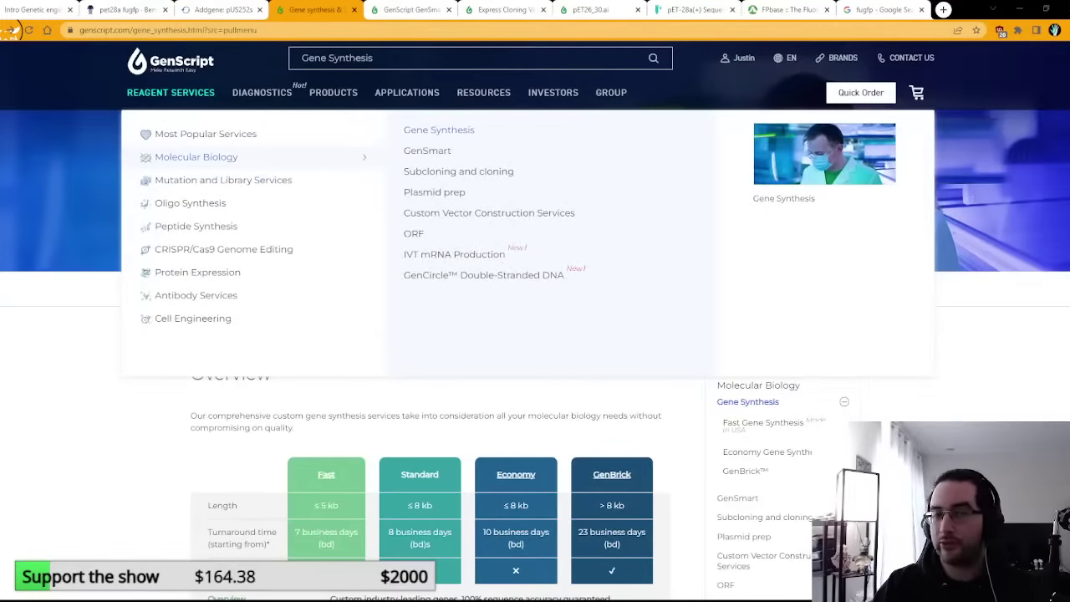
{"action": "scroll", "coordinate": [431, 334], "scroll_direction": "down", "scroll_amount": 3}
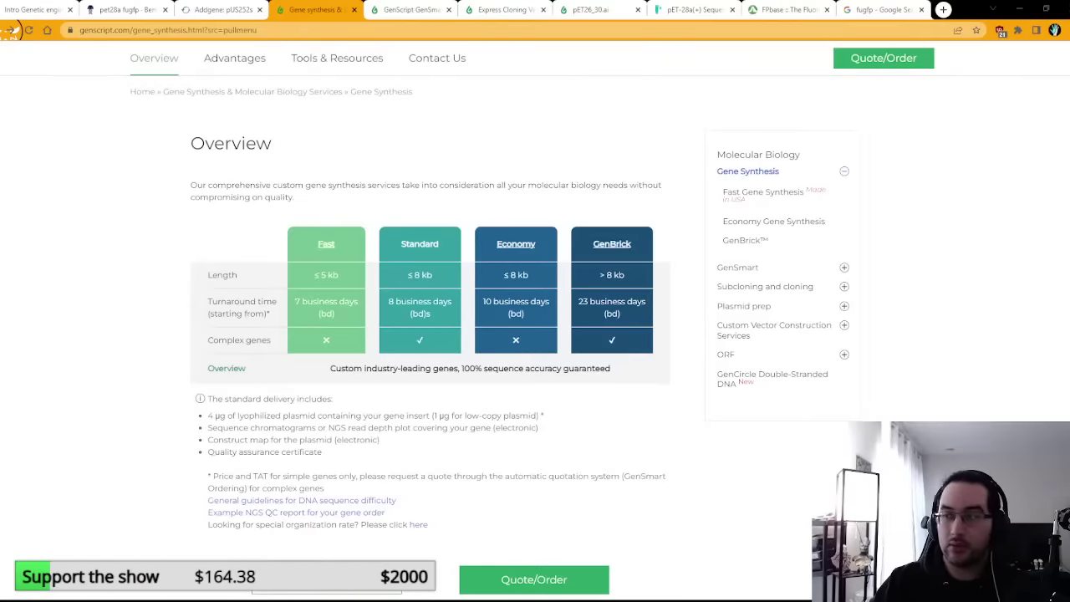
{"action": "scroll", "coordinate": [418, 334], "scroll_direction": "down", "scroll_amount": 2}
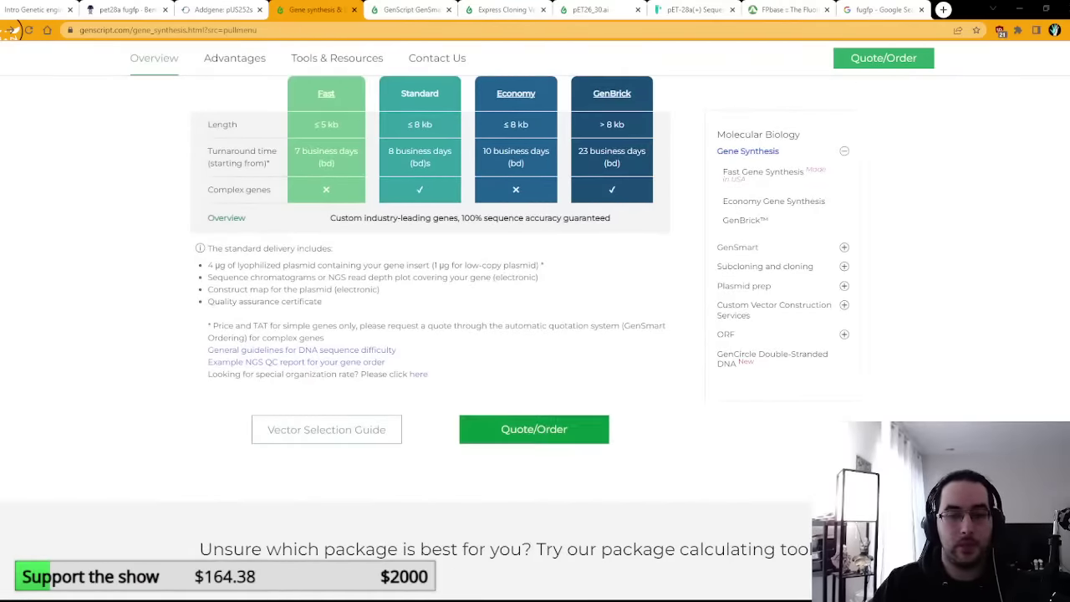
{"action": "left_click", "coordinate": [533, 429]}
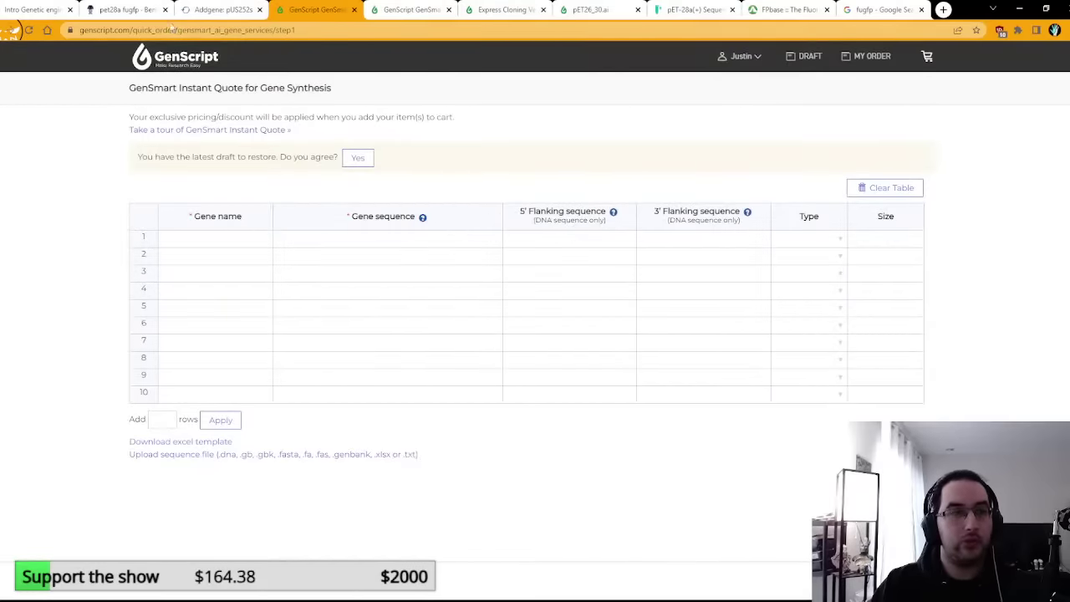
Step: Return to Benchling and check the HindIII and BglII ends of the selected region in pet28a fugfp
{"action": "left_click", "coordinate": [138, 9]}
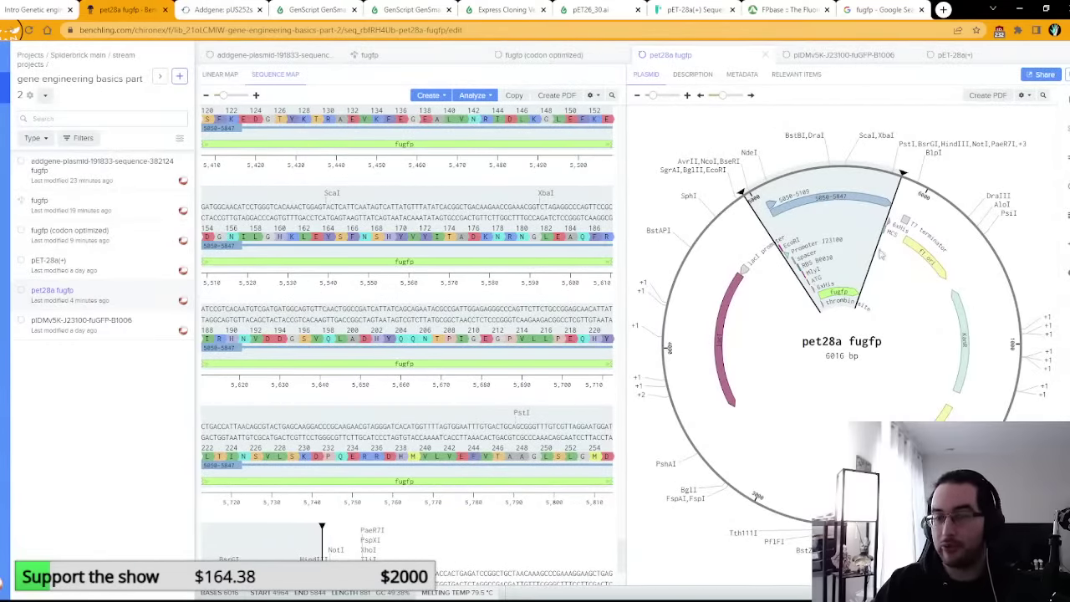
{"action": "scroll", "coordinate": [380, 422], "scroll_direction": "down", "scroll_amount": 1}
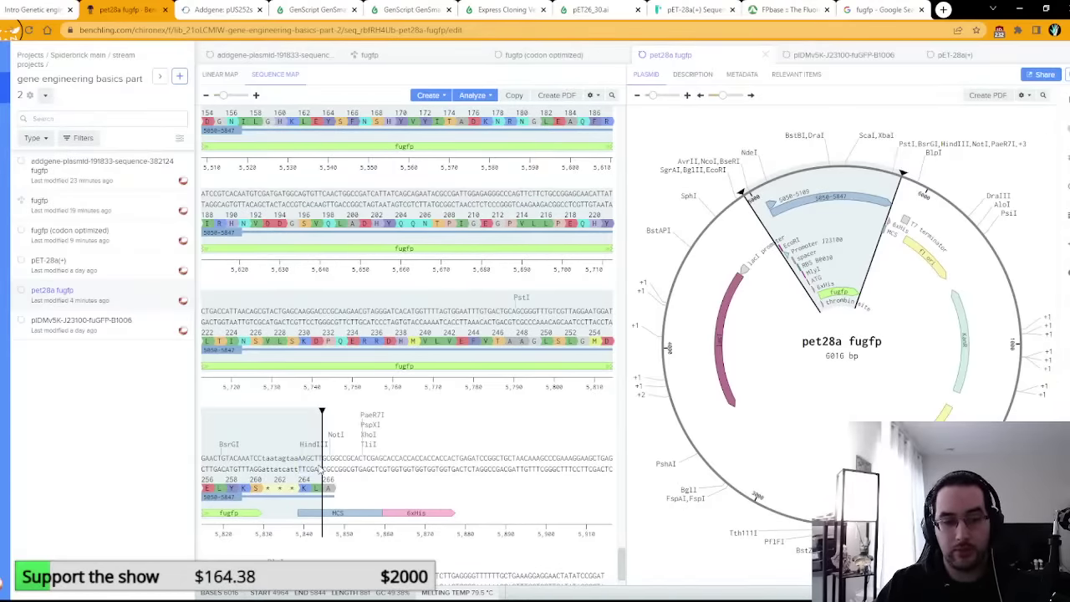
{"action": "scroll", "coordinate": [323, 469], "scroll_direction": "up", "scroll_amount": 10}
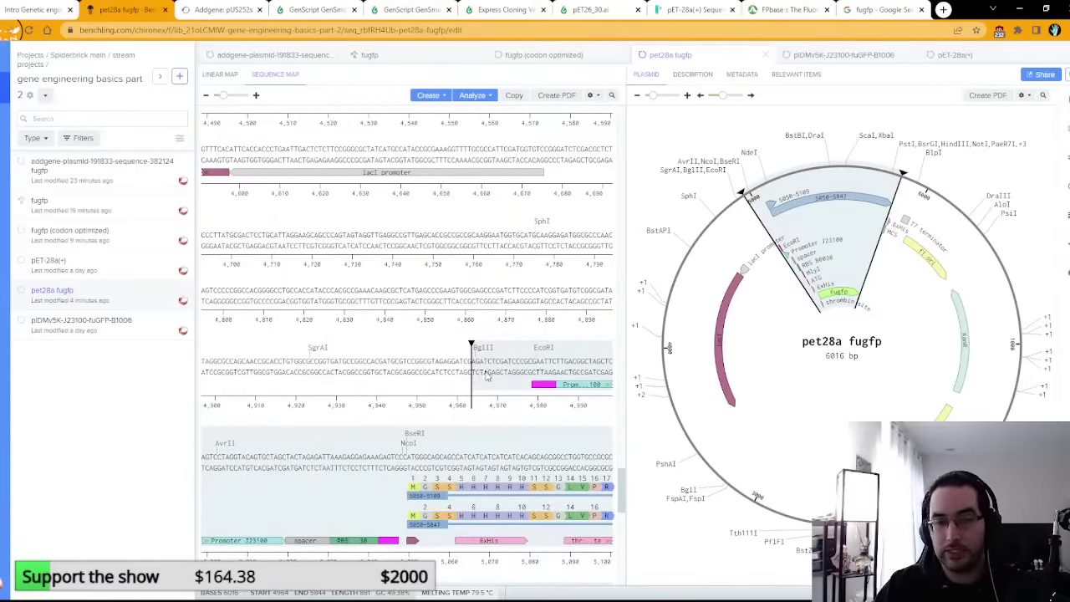
Step: Switch to the GenScript quote form and paste the copied BglII–HindIII fragment as the gene sequence in row 1
{"action": "left_click", "coordinate": [343, 6]}
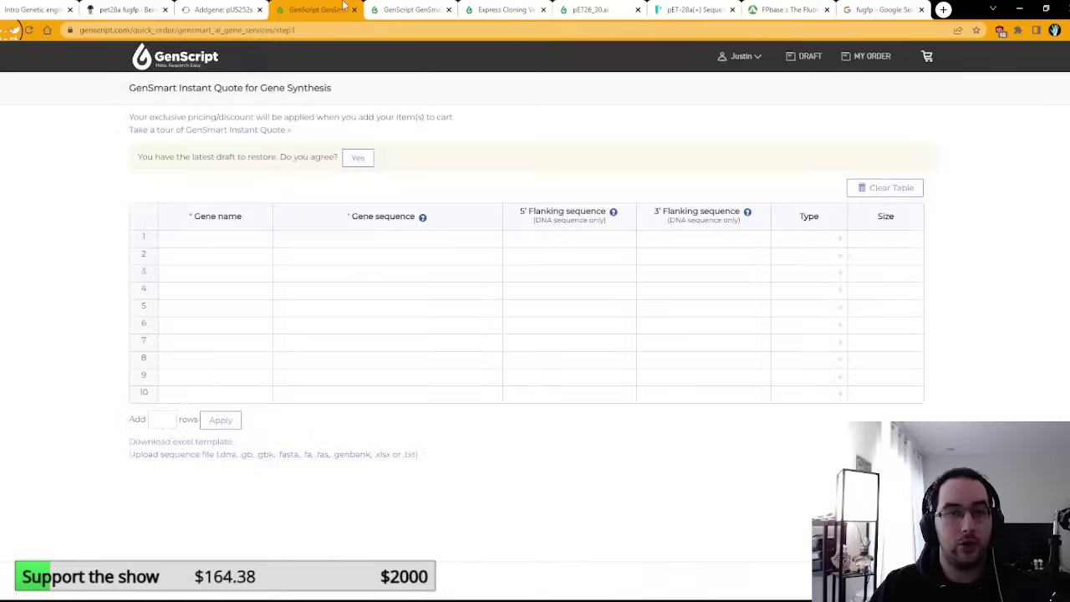
{"action": "left_click", "coordinate": [389, 239]}
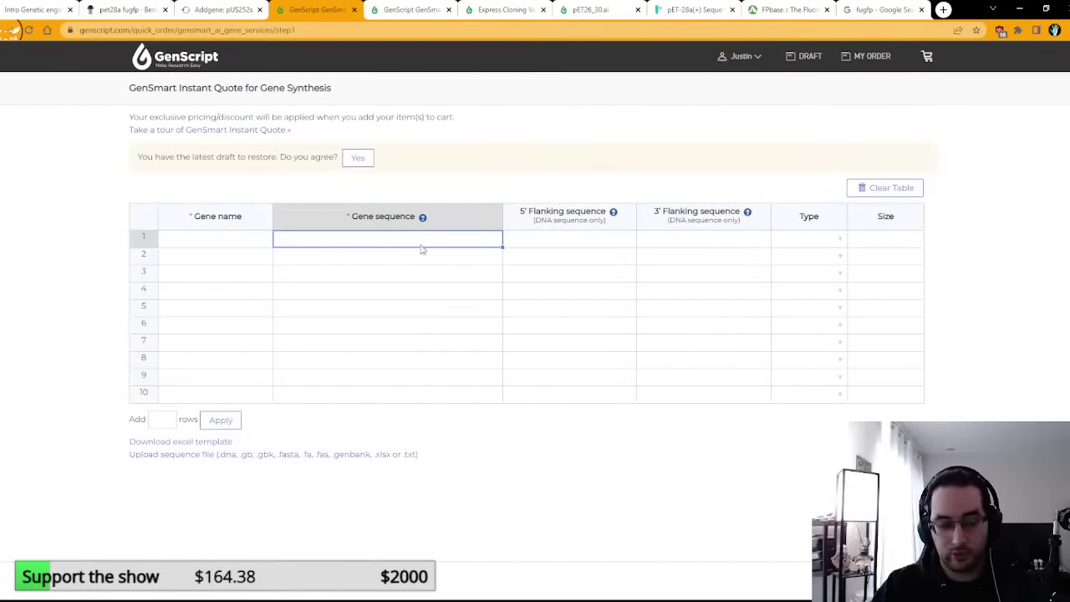
{"action": "key", "text": "ctrl+v"}
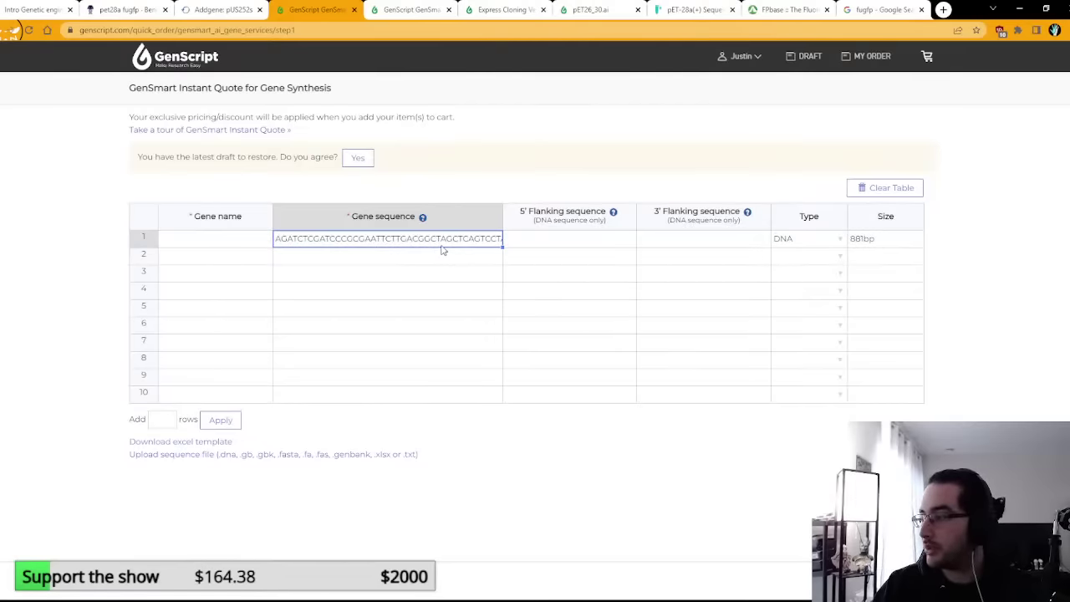
{"action": "left_click", "coordinate": [216, 246]}
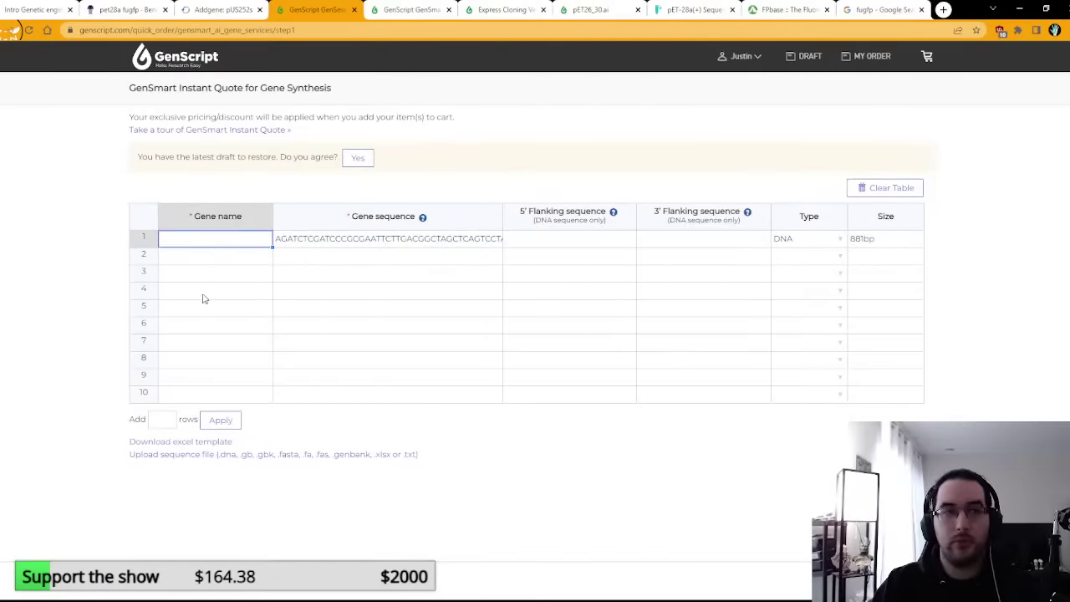
Step: Switch to Benchling and try to rename pet28a fugfp to "TE015 pet28a fugfp"
{"action": "left_click", "coordinate": [125, 9]}
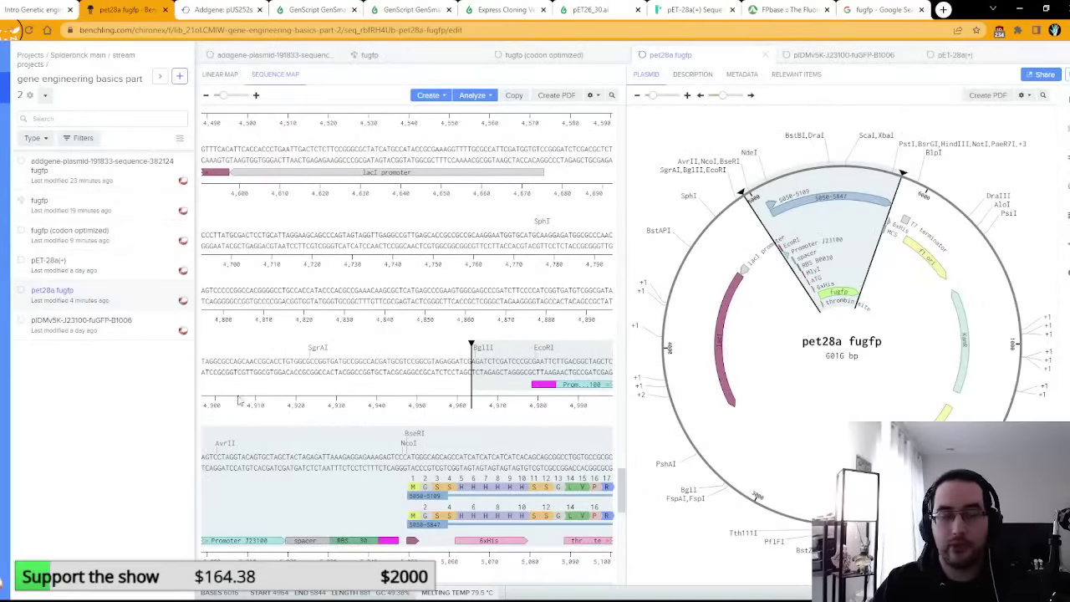
{"action": "right_click", "coordinate": [65, 301]}
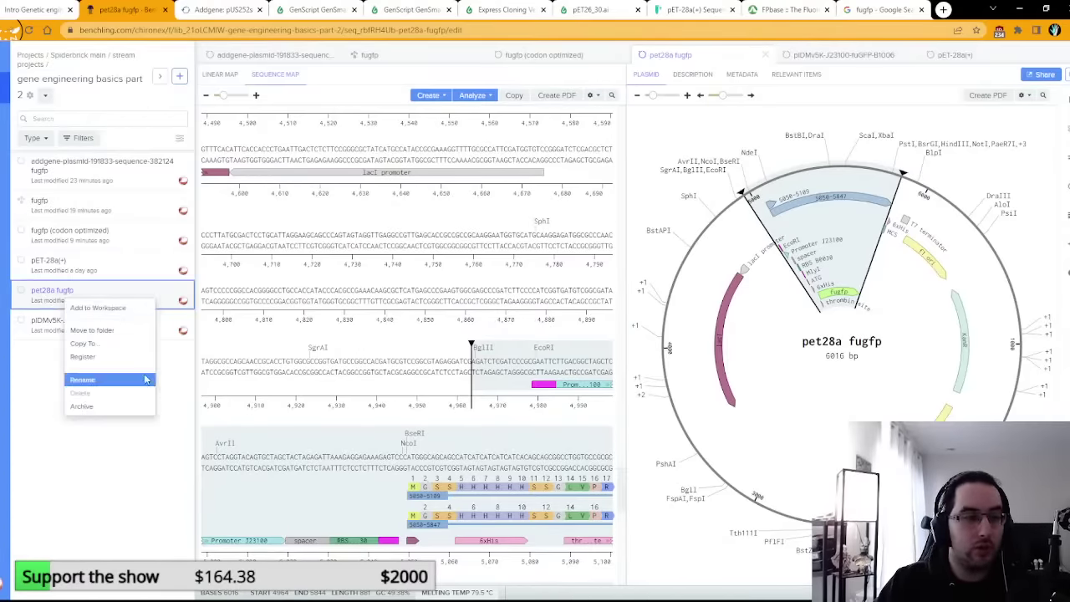
{"action": "left_click", "coordinate": [145, 380]}
{"action": "key", "text": "Home"}
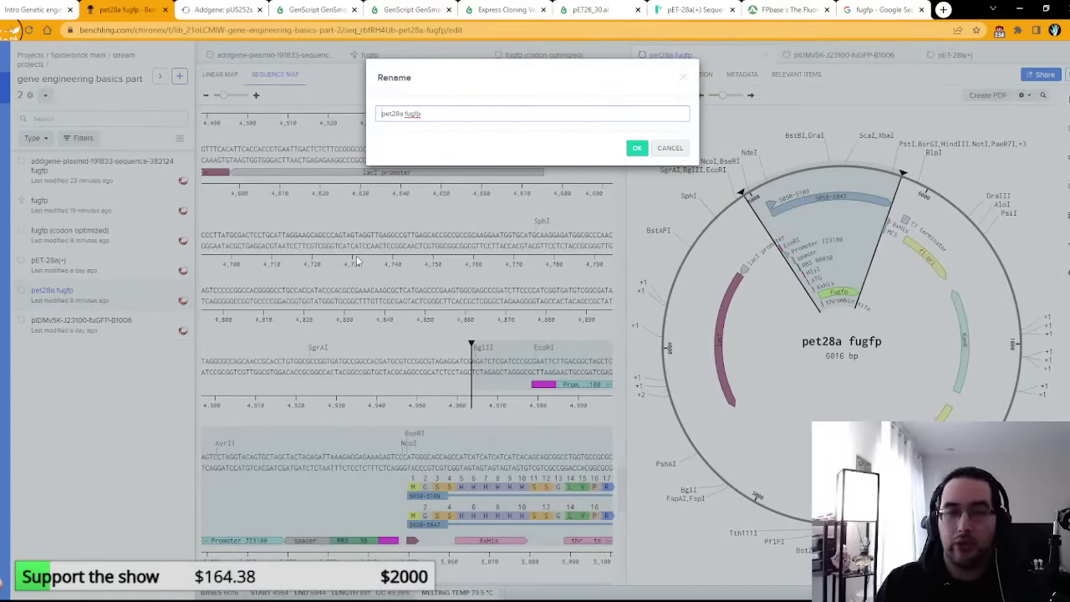
{"action": "key", "text": "Home"}
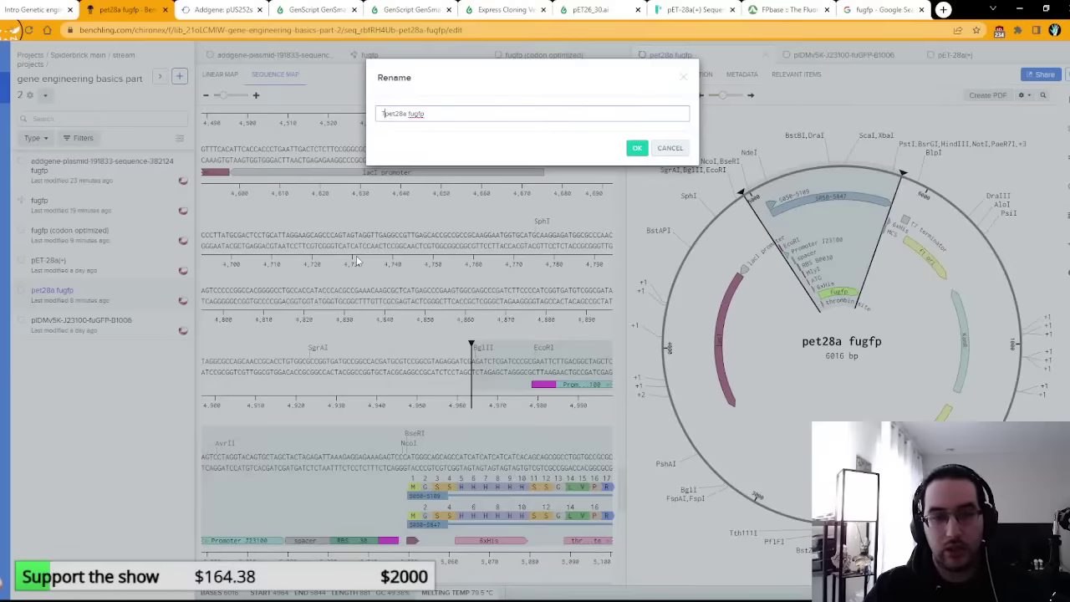
{"action": "type", "text": "Te"}
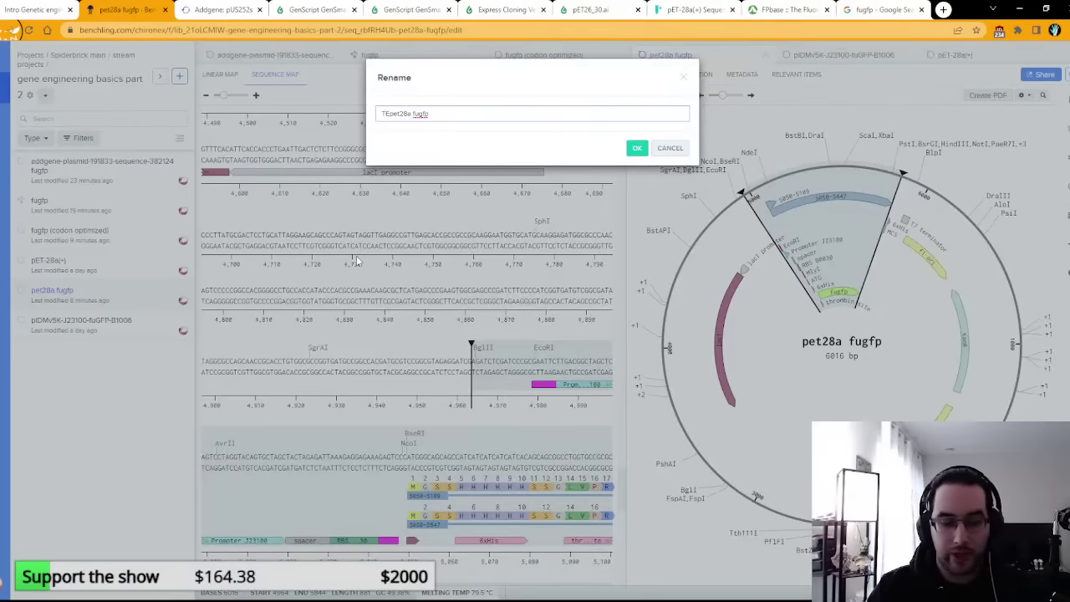
{"action": "type", "text": "E"}
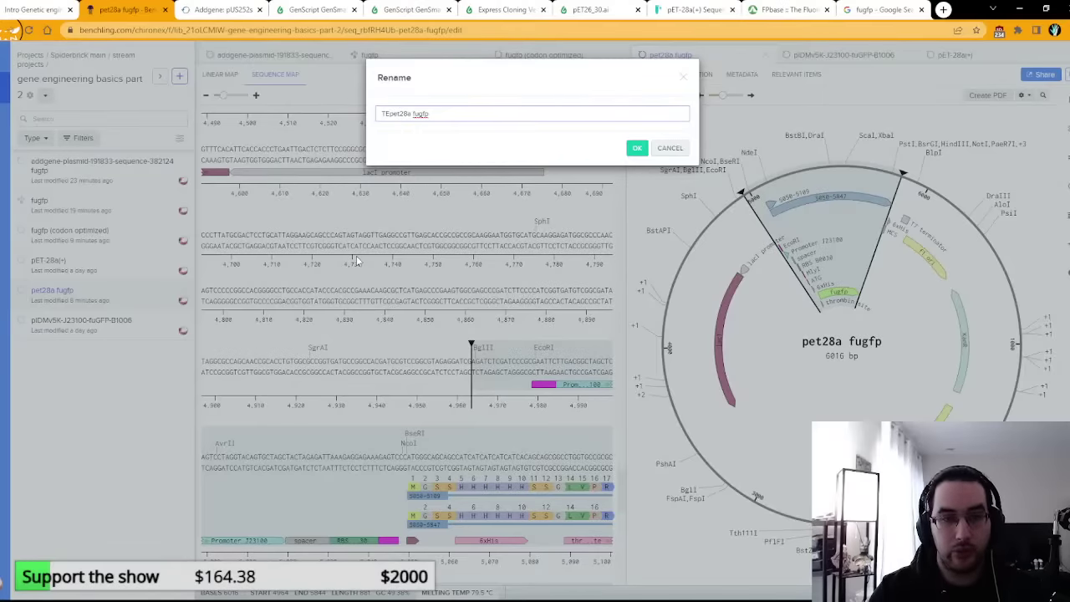
{"action": "type", "text": "015"}
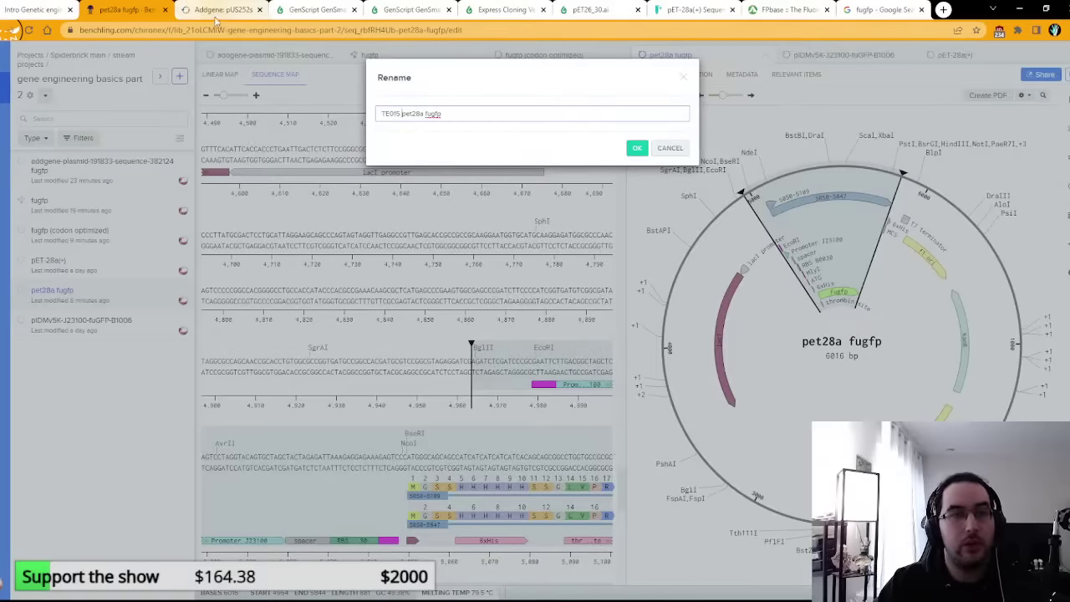
Step: Return to the GenScript quote form, name the row 1 gene "te015 fugfp" and proceed to the customization spreadsheet
{"action": "left_click", "coordinate": [316, 9]}
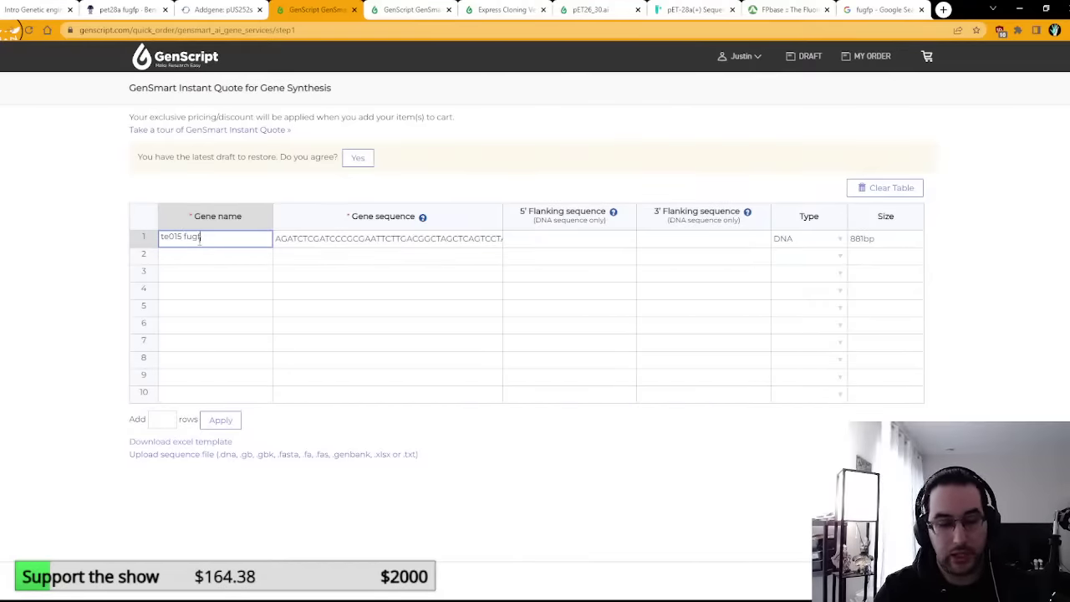
{"action": "type", "text": "p"}
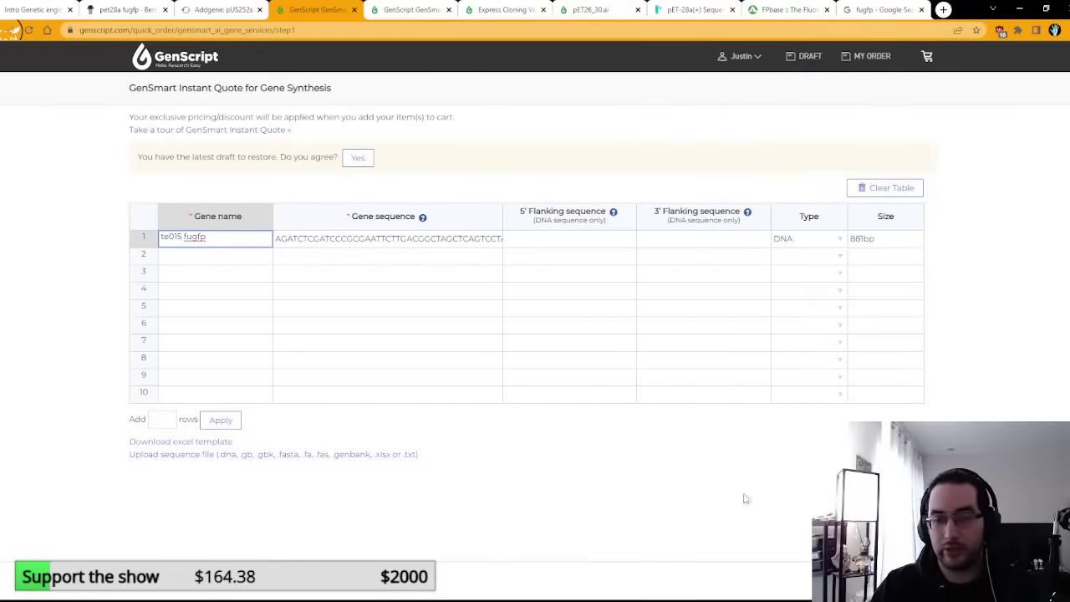
{"action": "key", "text": "Return"}
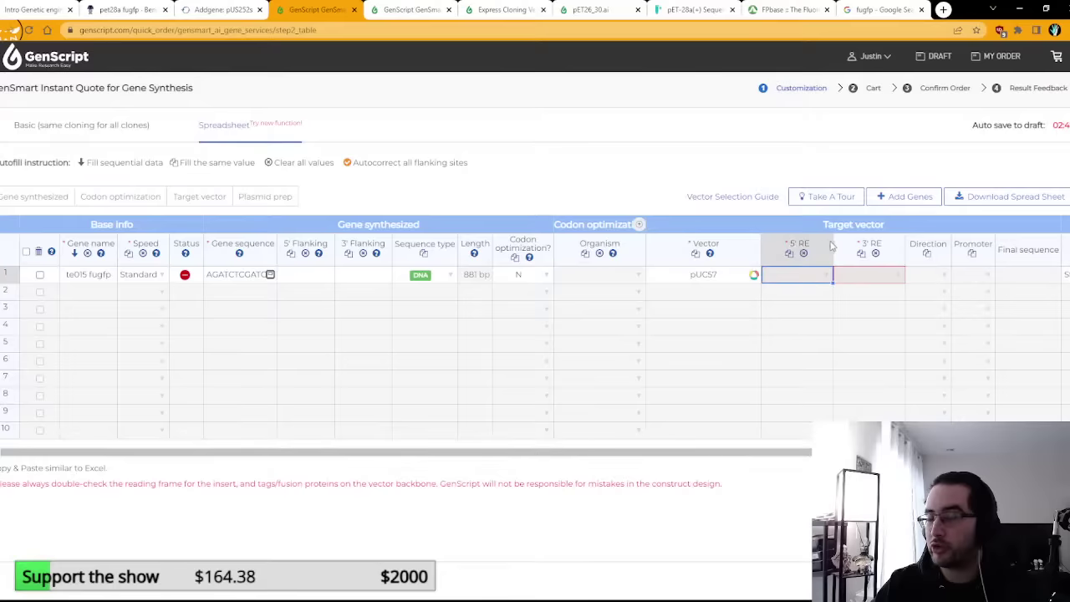
Step: Switch to Benchling, cancel the pending rename and review the selected fragment of pet28a fugfp starting at the BglII site
{"action": "left_click", "coordinate": [136, 15]}
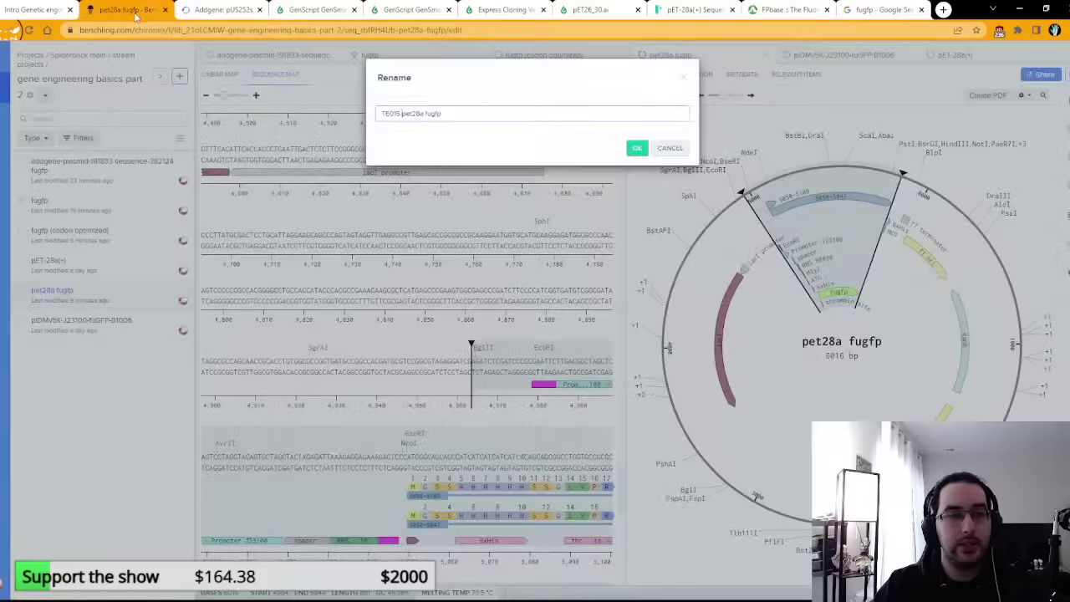
{"action": "left_click", "coordinate": [669, 148]}
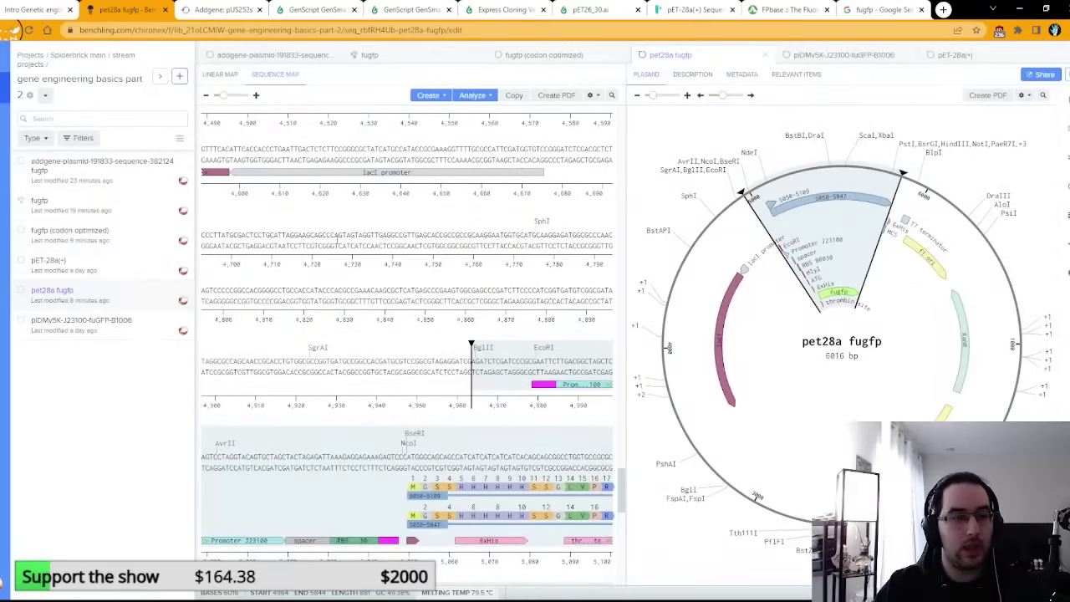
{"action": "scroll", "coordinate": [415, 267], "scroll_direction": "down", "scroll_amount": 3}
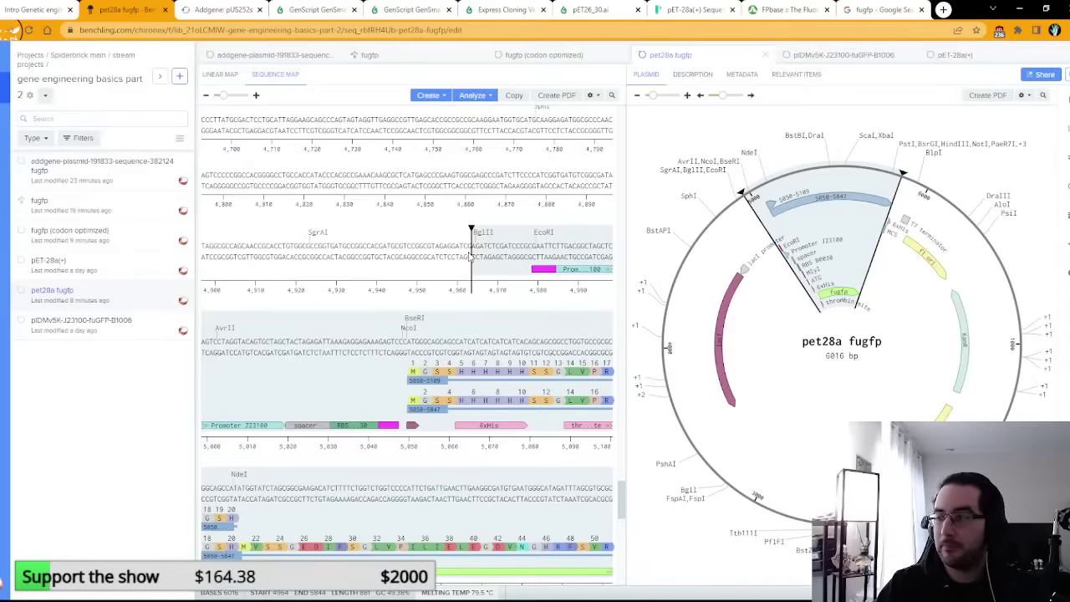
{"action": "scroll", "coordinate": [470, 255], "scroll_direction": "down", "scroll_amount": 20}
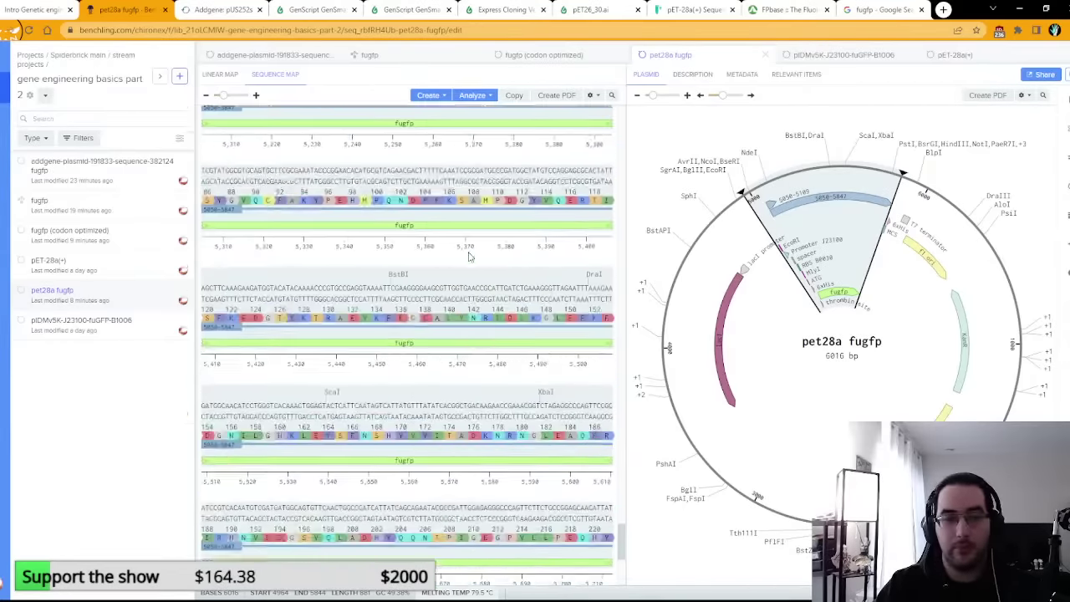
{"action": "scroll", "coordinate": [402, 359], "scroll_direction": "up", "scroll_amount": 10}
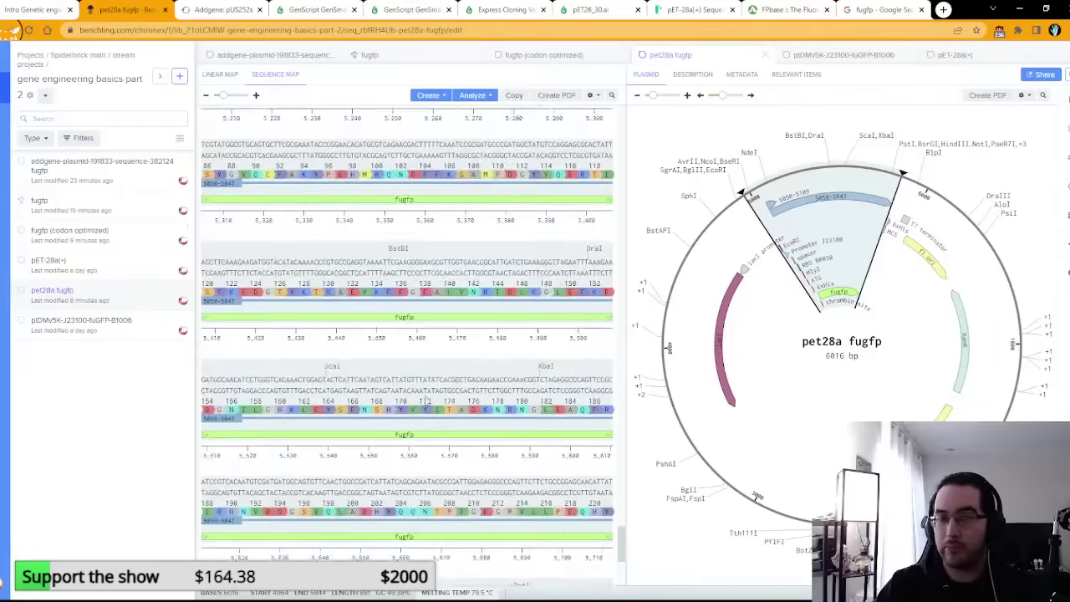
{"action": "scroll", "coordinate": [455, 272], "scroll_direction": "up", "scroll_amount": 5}
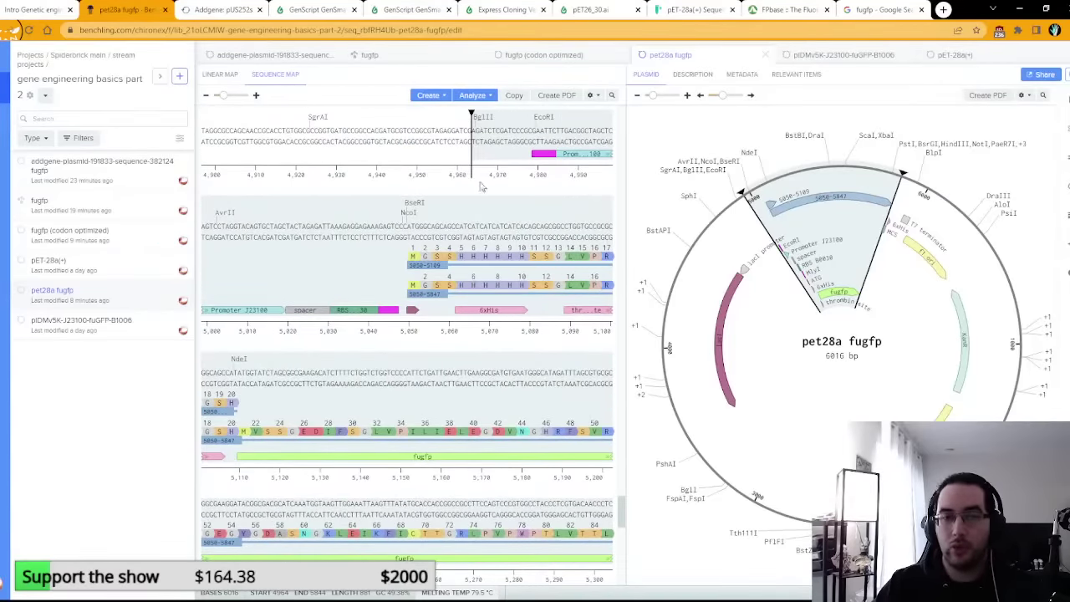
Step: Return to the GenScript spreadsheet and try to enter BglII as the 5' restriction enzyme for te015 fugfp
{"action": "left_click", "coordinate": [317, 9]}
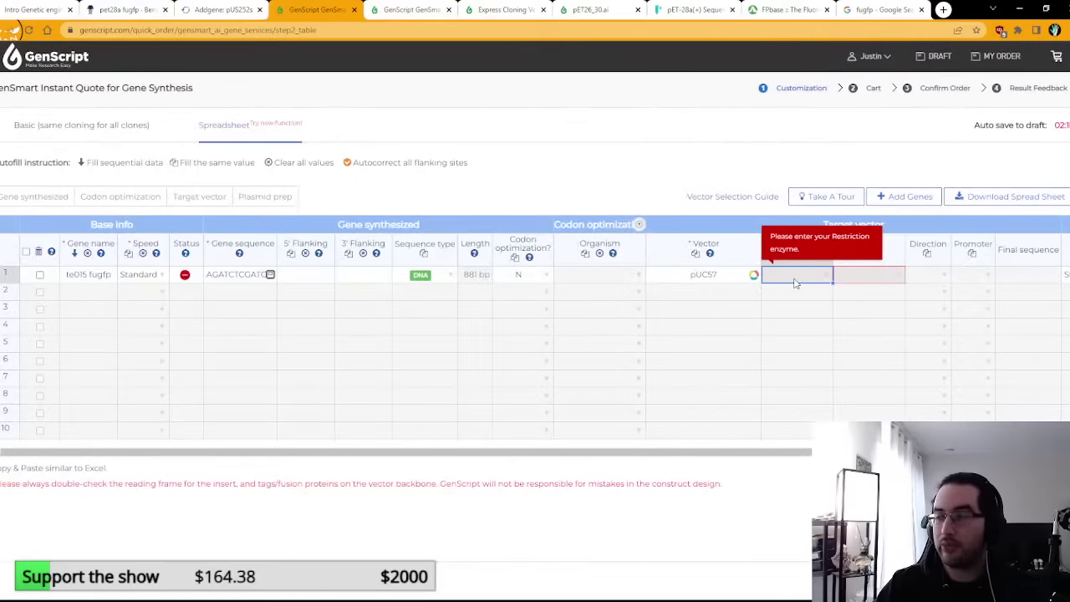
{"action": "left_click", "coordinate": [826, 275]}
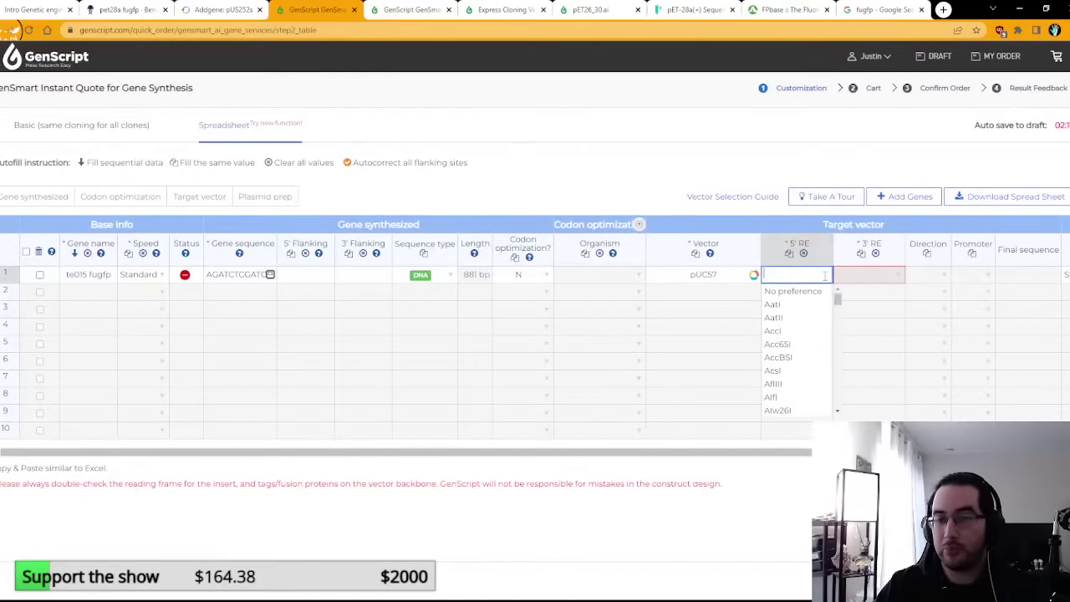
{"action": "type", "text": "bglii"}
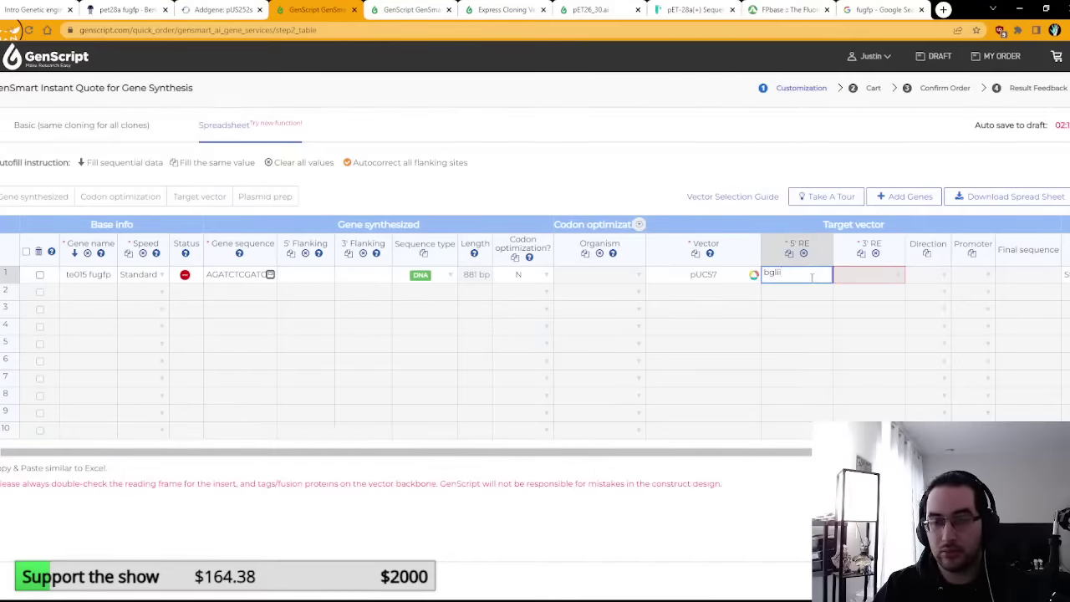
{"action": "left_click_drag", "start_coordinate": [810, 278], "coordinate": [765, 280]}
{"action": "left_click", "coordinate": [795, 277]}
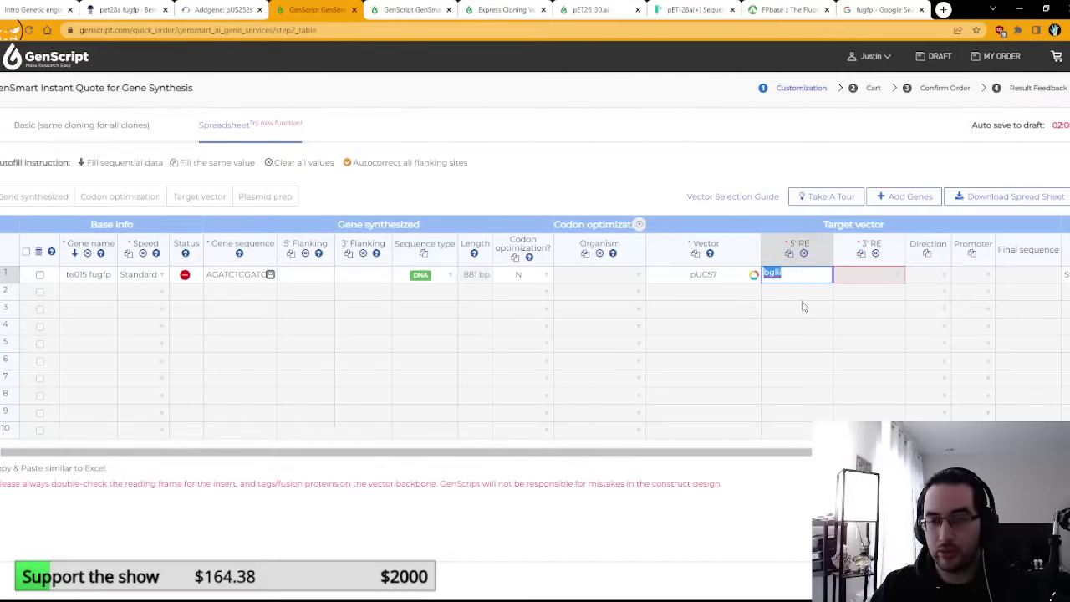
{"action": "left_click", "coordinate": [831, 275]}
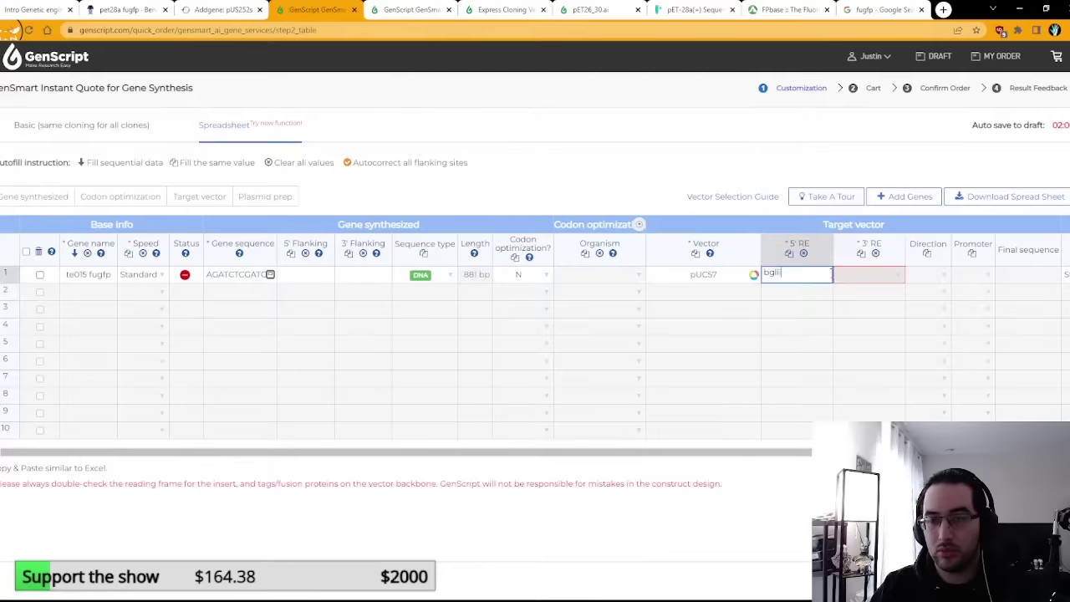
{"action": "double_click", "coordinate": [824, 275]}
{"action": "type", "text": "B"}
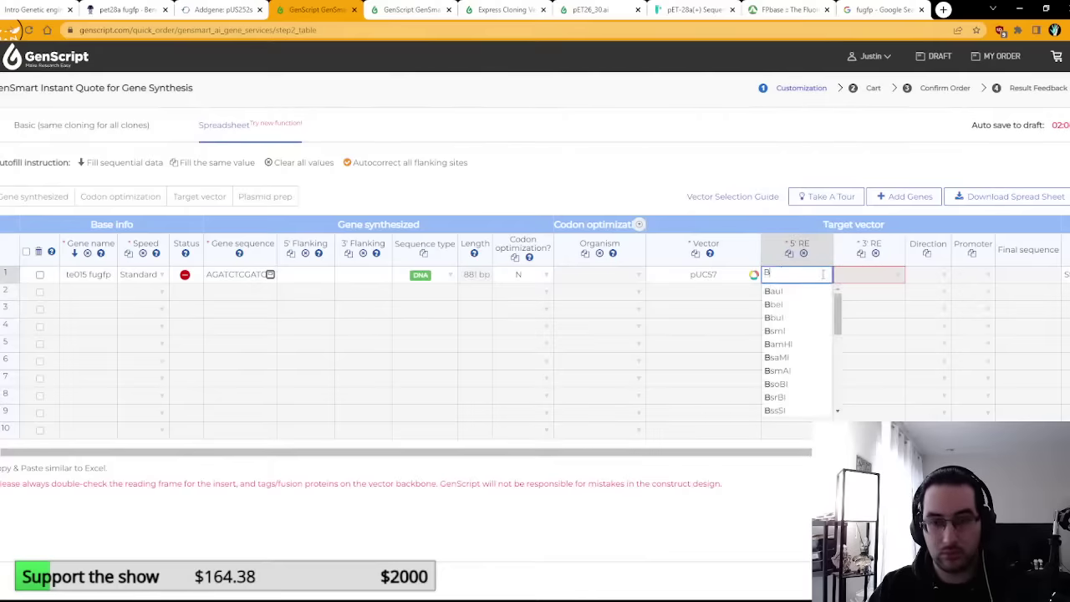
{"action": "type", "text": "g"}
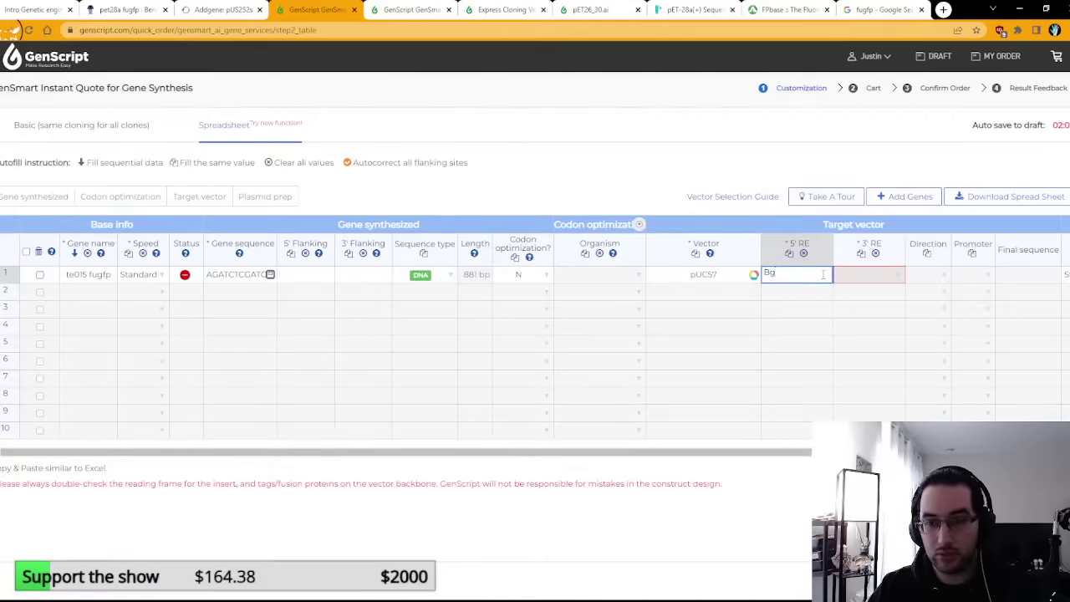
Step: Check the SgrAI site upstream of BglII in Benchling and try "sgr" as the 5' restriction enzyme in GenScript
{"action": "left_click", "coordinate": [127, 9]}
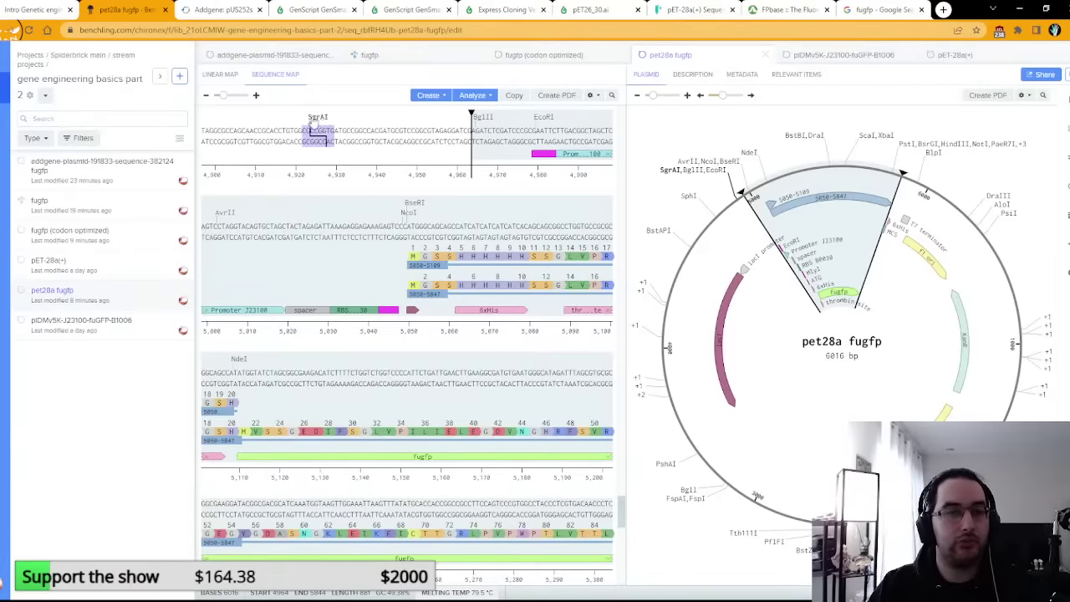
{"action": "left_click", "coordinate": [318, 9]}
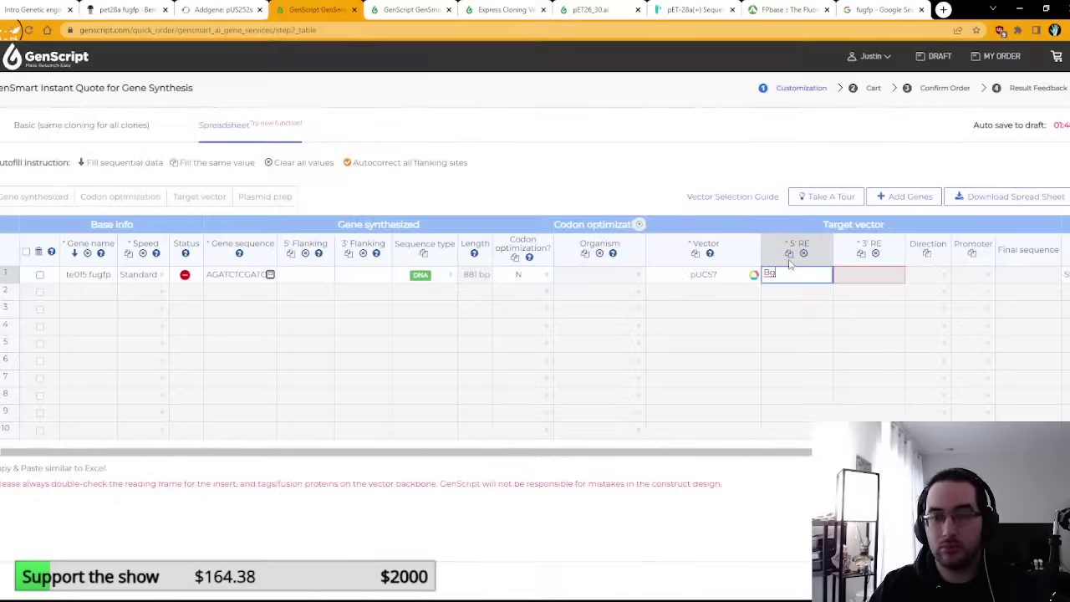
{"action": "type", "text": "sg"}
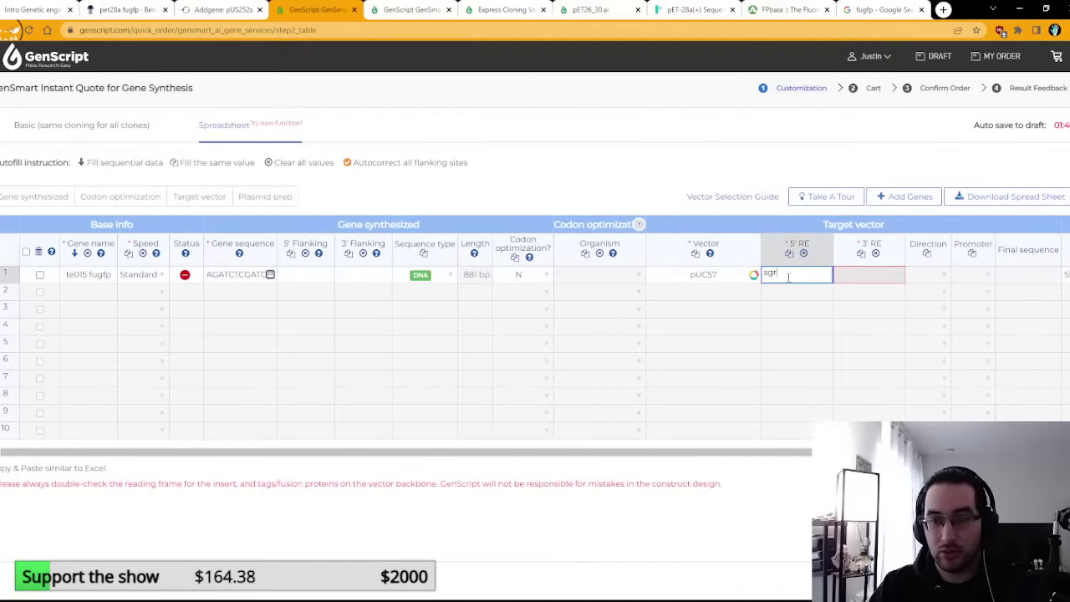
{"action": "type", "text": "r"}
{"action": "key", "text": "BackSpace"}
{"action": "key", "text": "BackSpace"}
{"action": "key", "text": "BackSpace"}
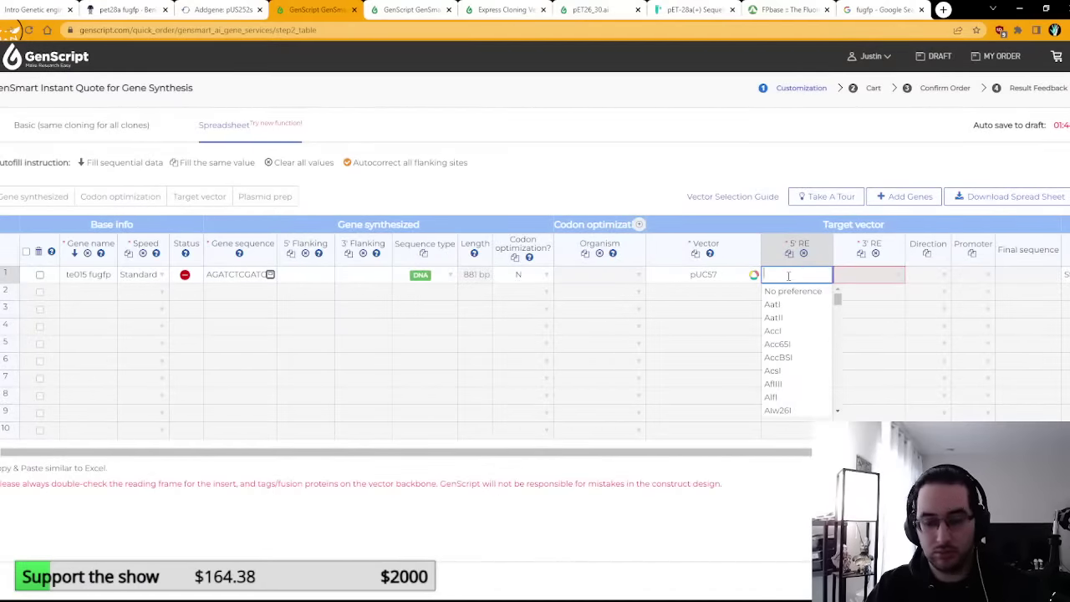
Step: Filter the 5' restriction enzyme choices by "b" and look through the available enzymes
{"action": "type", "text": "G"}
{"action": "key", "text": "BackSpace"}
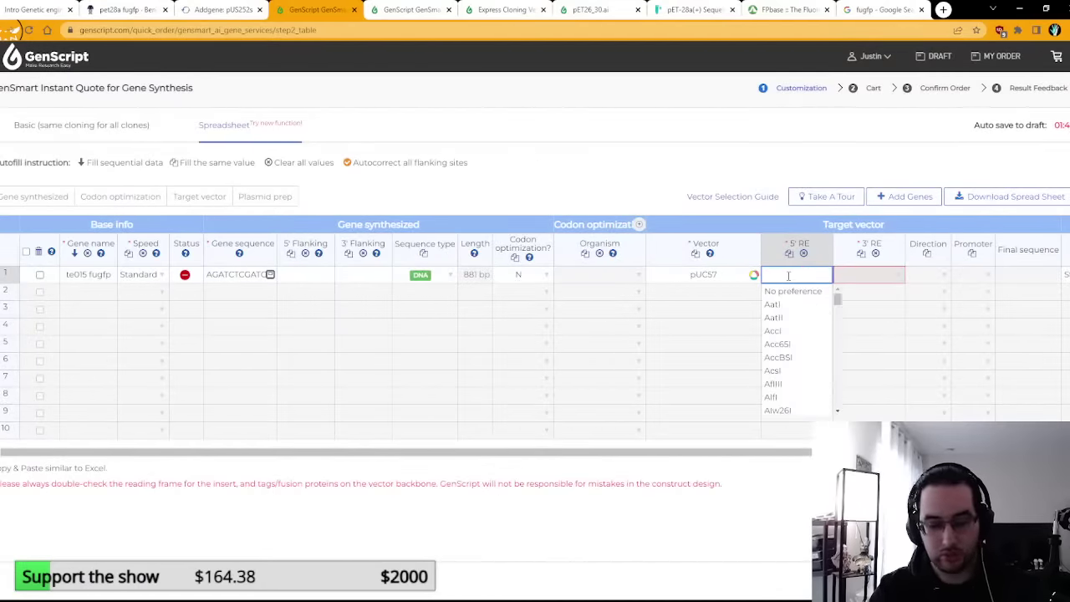
{"action": "type", "text": "b"}
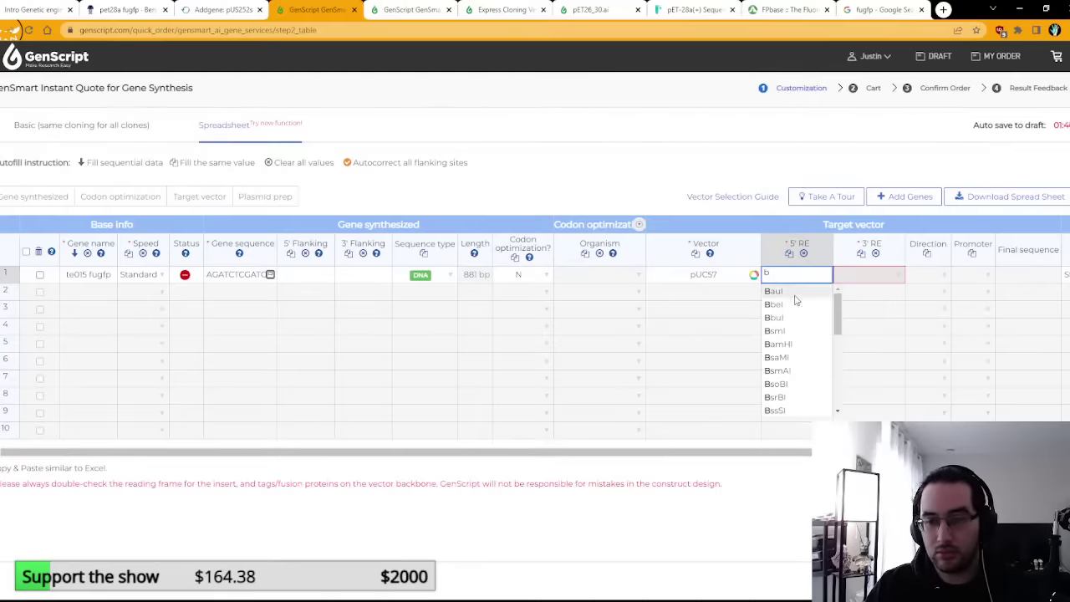
{"action": "scroll", "coordinate": [797, 308], "scroll_direction": "down", "scroll_amount": 3}
{"action": "scroll", "coordinate": [796, 308], "scroll_direction": "up", "scroll_amount": 3}
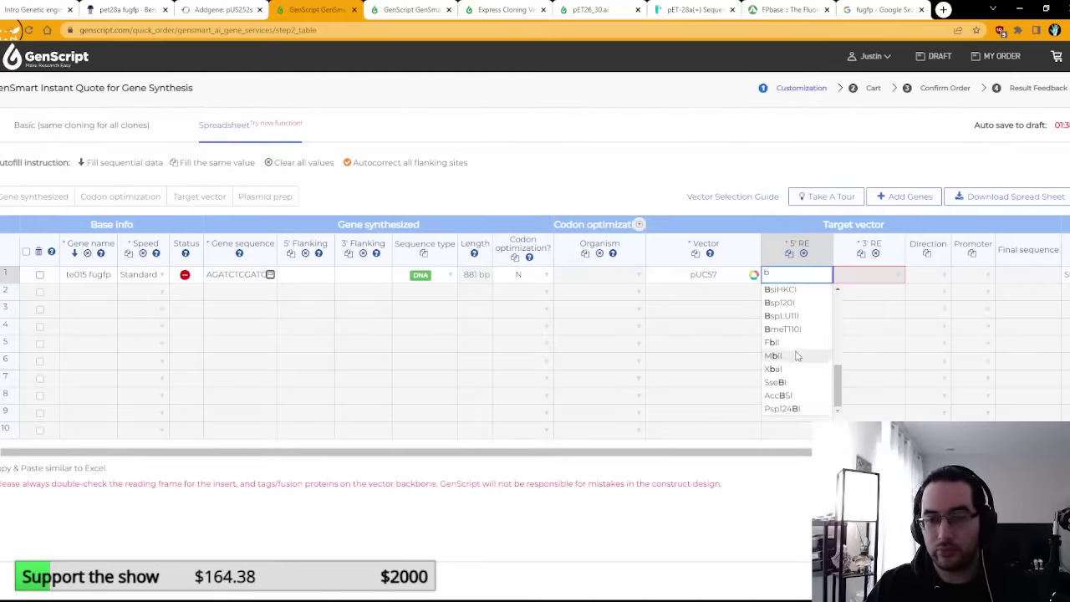
{"action": "left_click", "coordinate": [659, 342]}
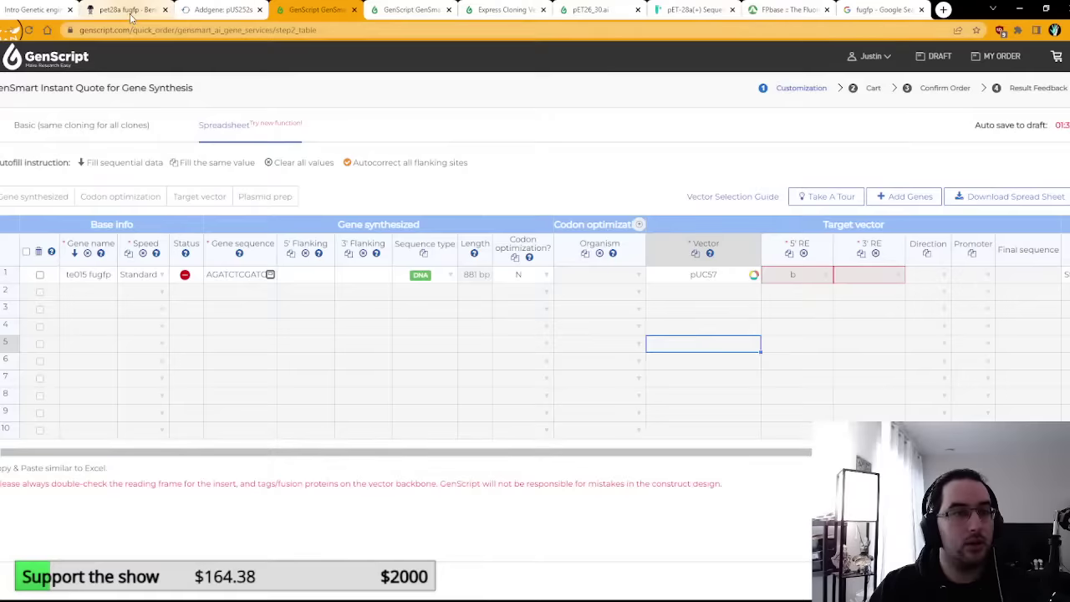
Step: Try "sg" in the 5' restriction enzyme cell, clear the entry and switch back to the Benchling plasmid map
{"action": "left_click", "coordinate": [807, 277]}
{"action": "double_click", "coordinate": [801, 277]}
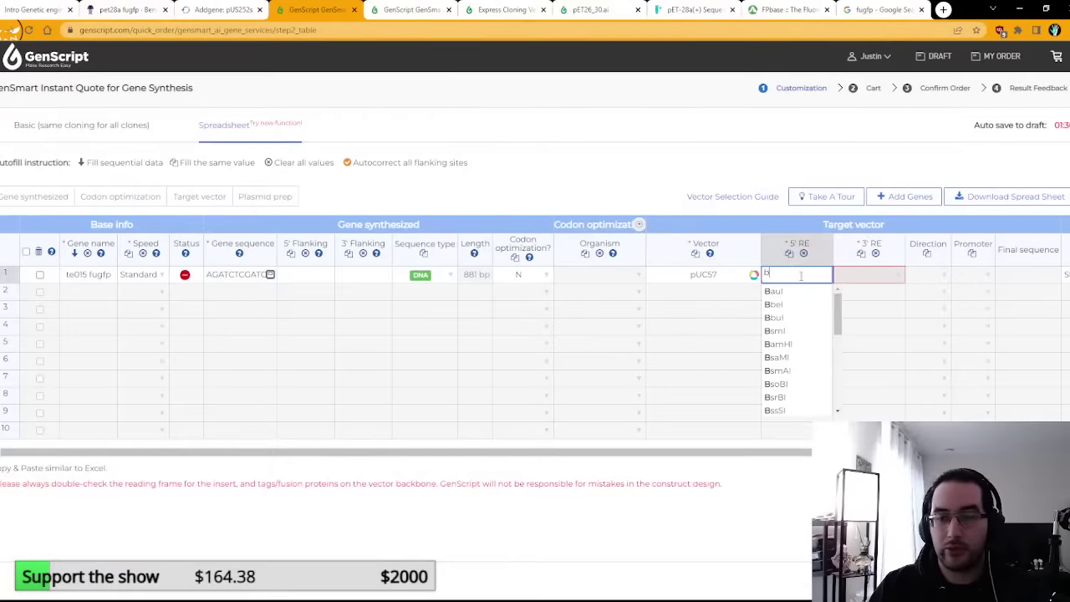
{"action": "type", "text": "Nd"}
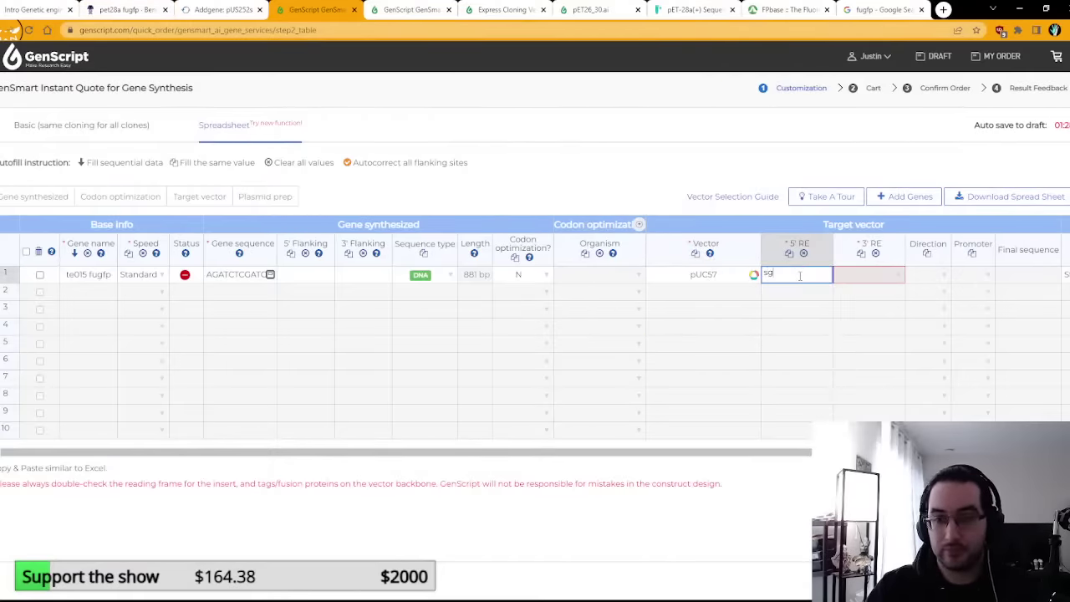
{"action": "key", "text": "BackSpace"}
{"action": "key", "text": "BackSpace"}
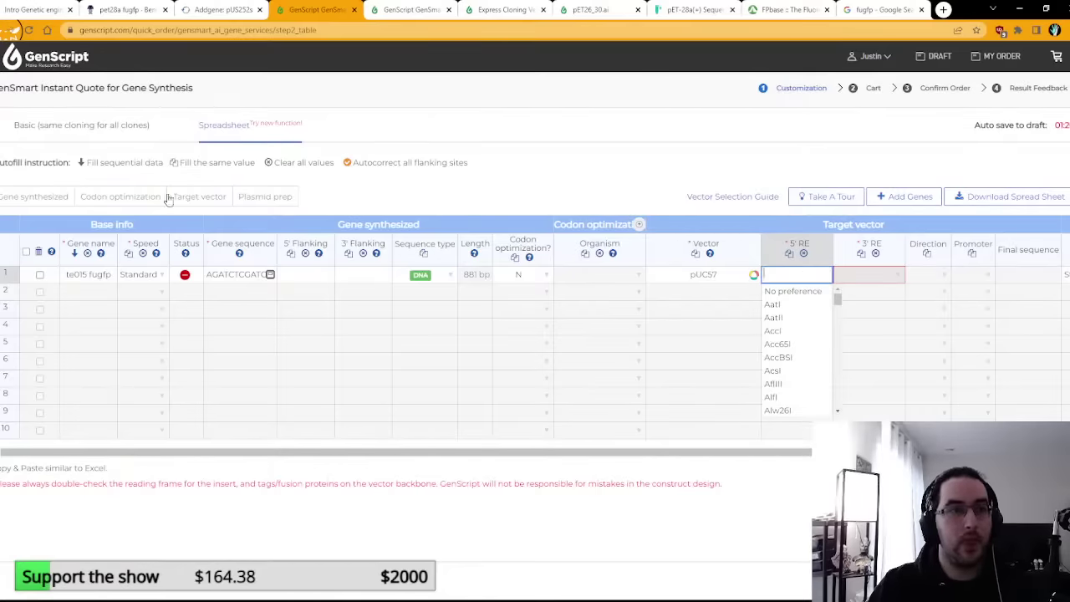
{"action": "key", "text": "Escape"}
{"action": "left_click", "coordinate": [90, 10]}
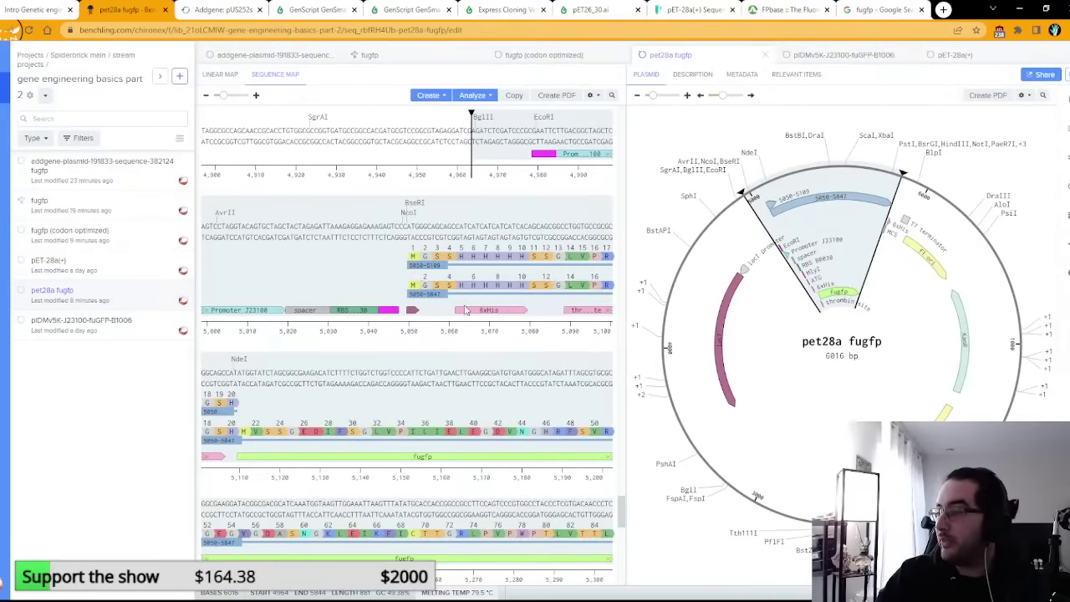
Step: Locate the SphI site upstream of BglII in Benchling and set SphI as the 5' restriction enzyme for te015 fugfp in GenScript
{"action": "scroll", "coordinate": [483, 251], "scroll_direction": "up", "scroll_amount": 2}
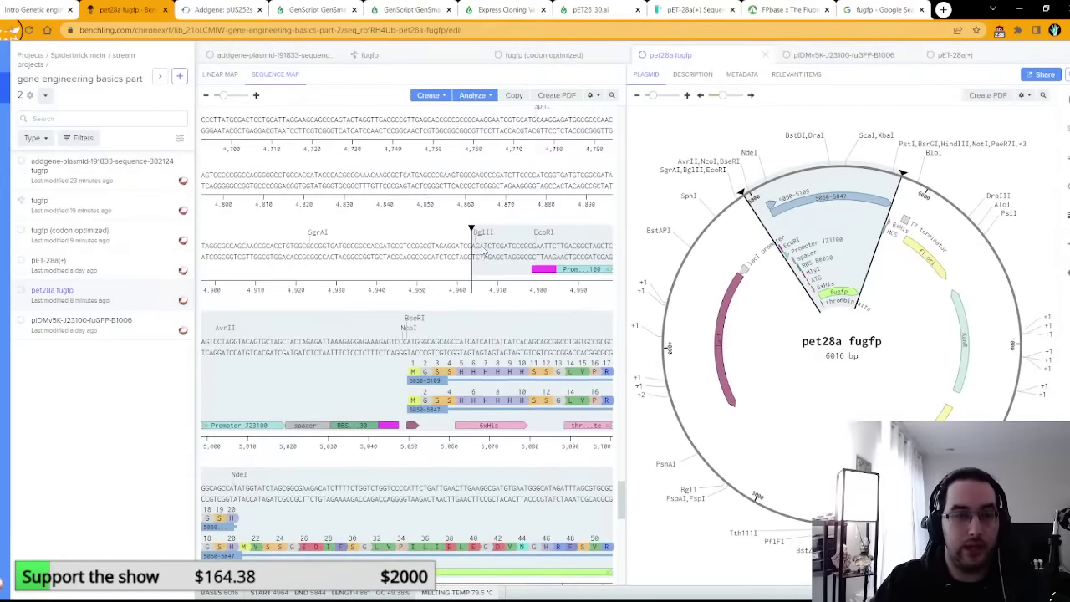
{"action": "scroll", "coordinate": [484, 318], "scroll_direction": "up", "scroll_amount": 1}
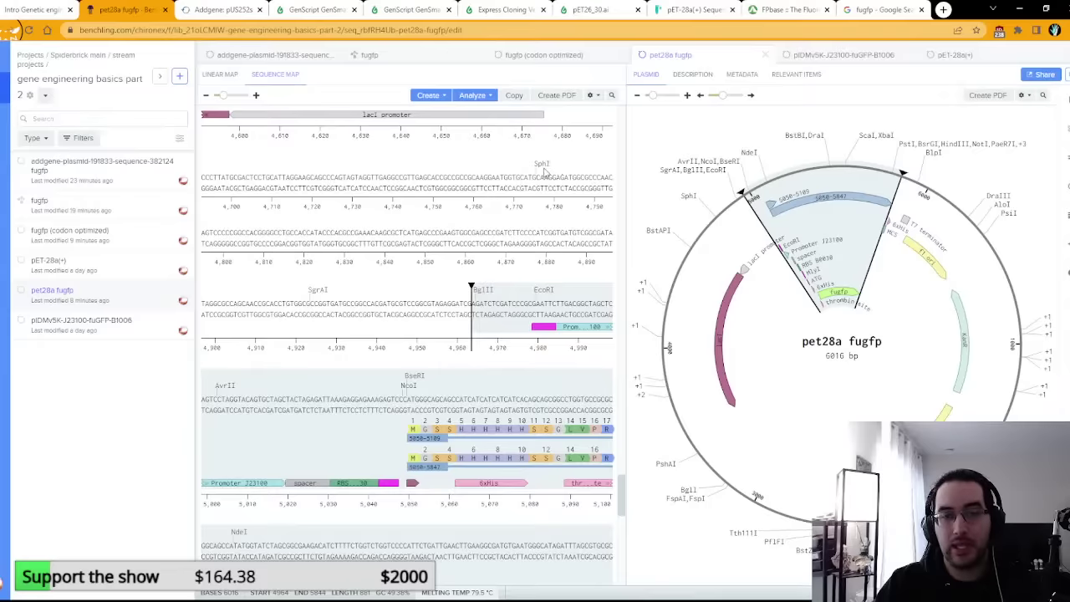
{"action": "left_click", "coordinate": [316, 9]}
{"action": "left_click", "coordinate": [823, 272]}
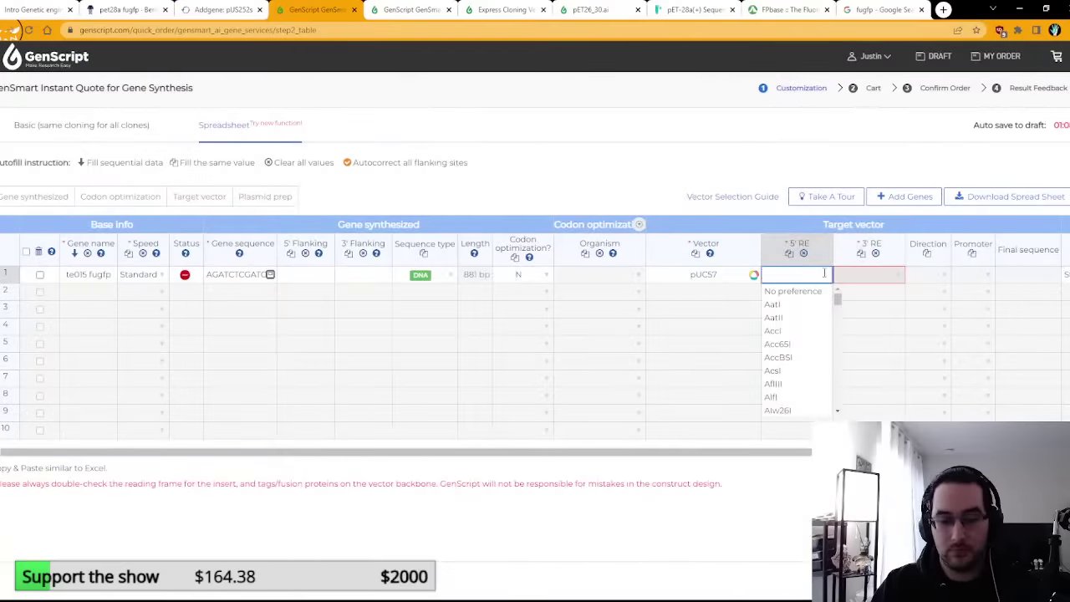
{"action": "type", "text": "sp"}
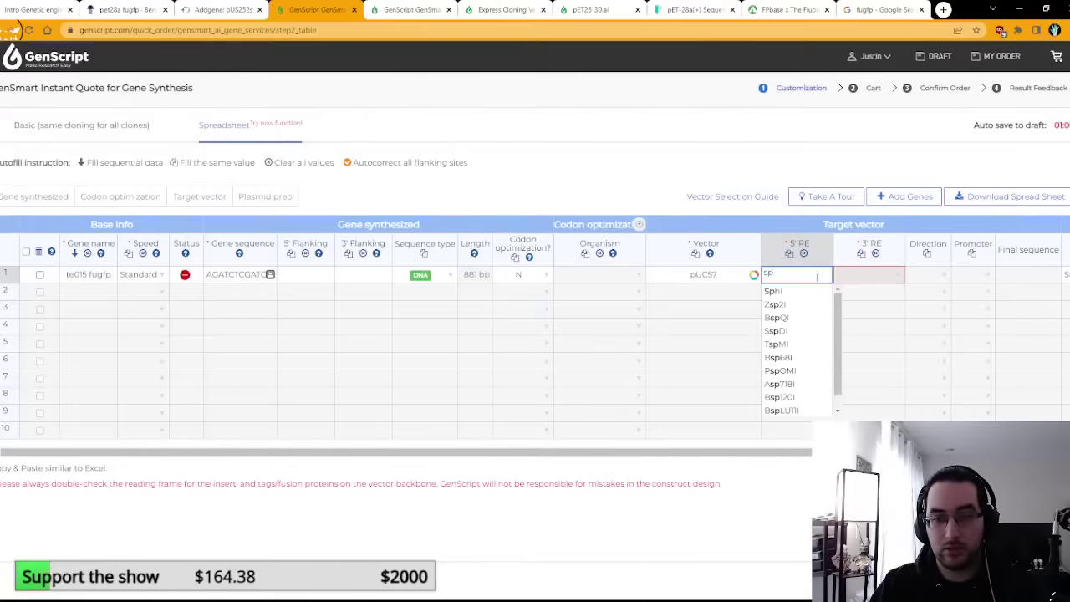
{"action": "left_click", "coordinate": [773, 291]}
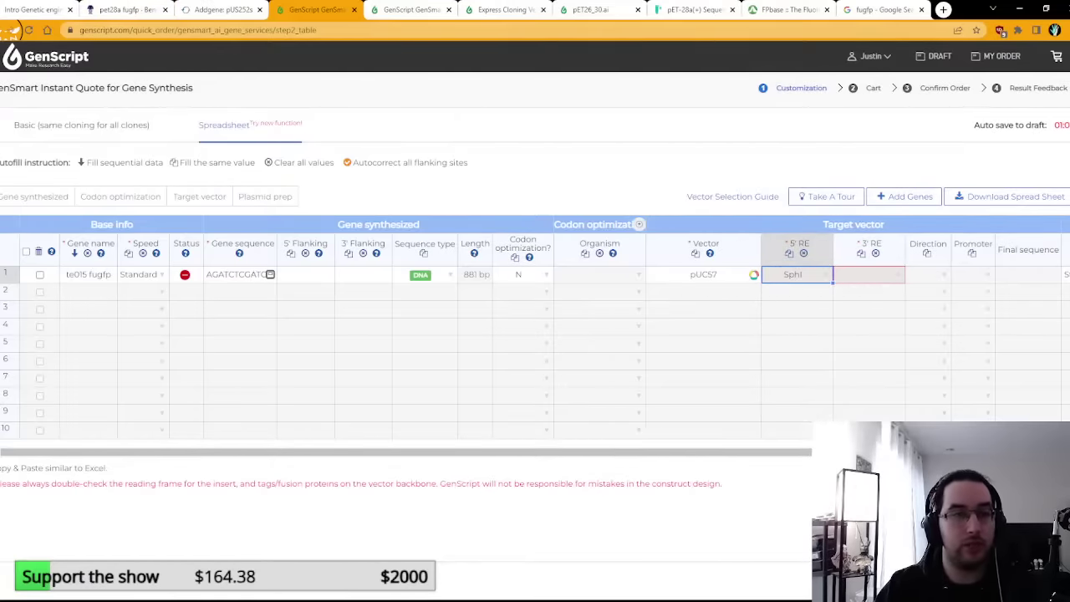
Step: Select the pet28a fugfp sequence from the SphI cut site through HindIII in Benchling, copy it, and return to the GenScript order
{"action": "left_click", "coordinate": [125, 9]}
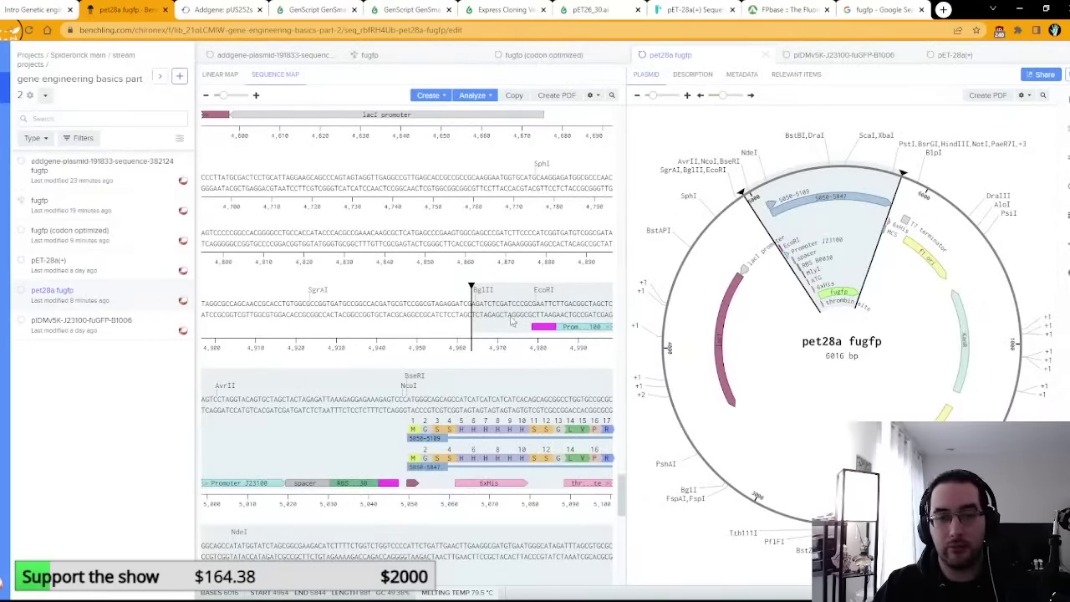
{"action": "scroll", "coordinate": [501, 318], "scroll_direction": "down", "scroll_amount": 10}
{"action": "scroll", "coordinate": [498, 317], "scroll_direction": "up", "scroll_amount": 10}
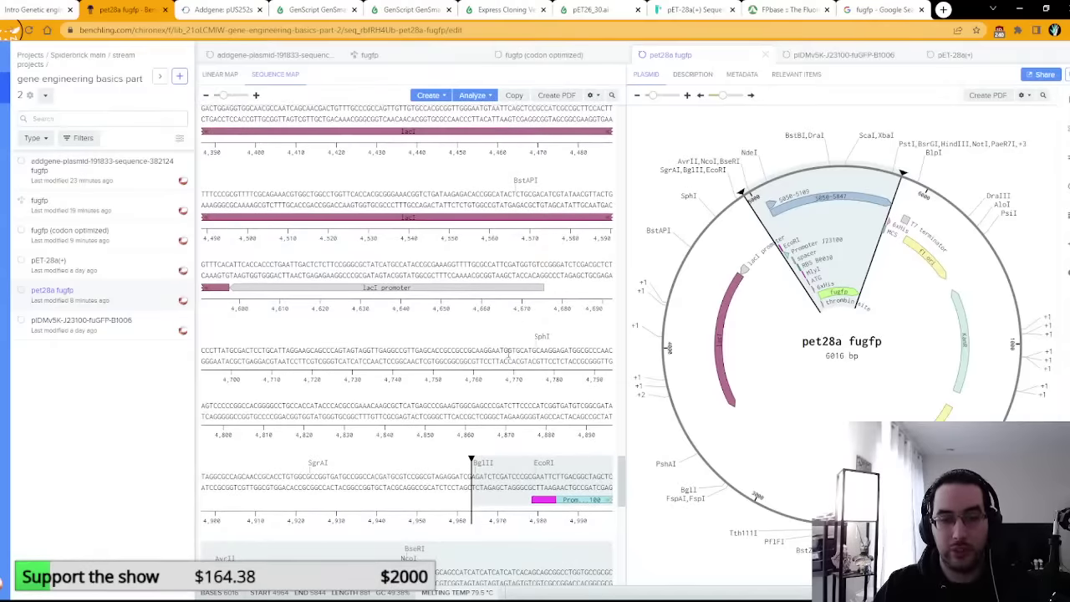
{"action": "left_click", "coordinate": [516, 356]}
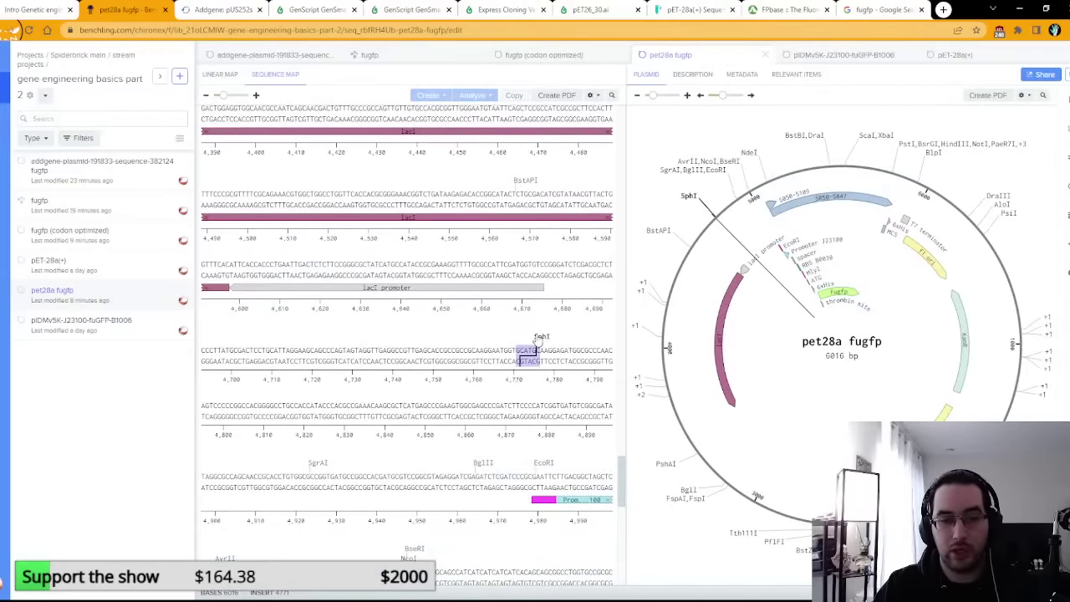
{"action": "scroll", "coordinate": [529, 386], "scroll_direction": "down", "scroll_amount": 10}
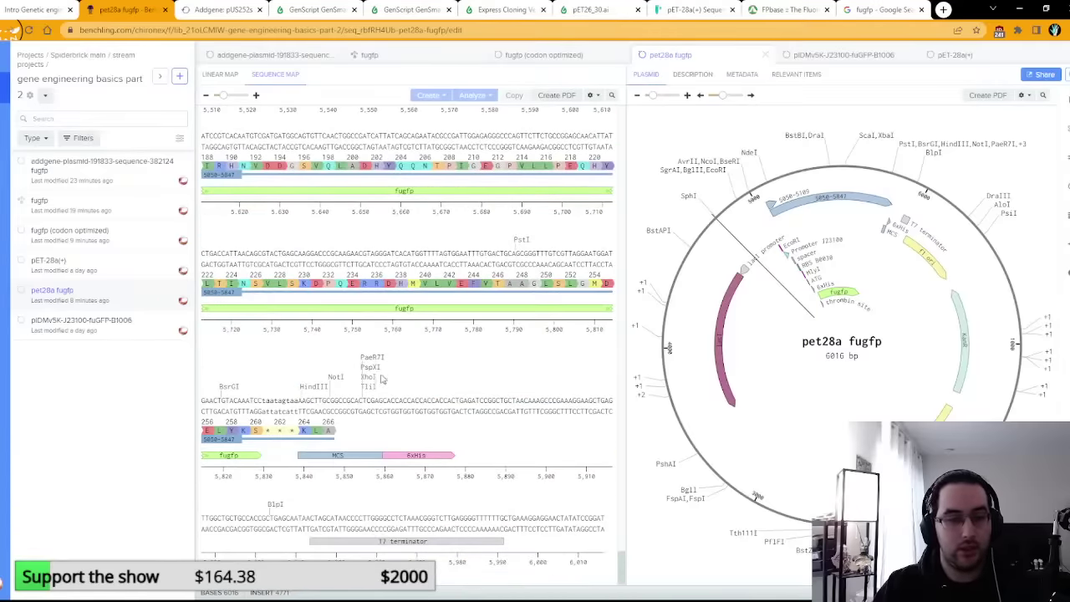
{"action": "left_click", "coordinate": [322, 397], "text": "shift"}
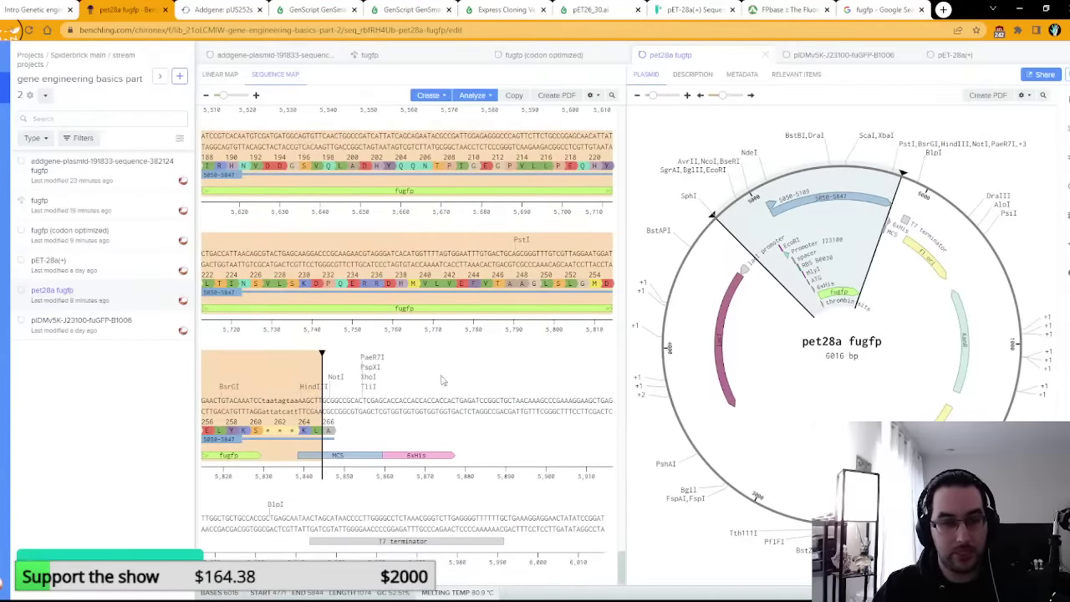
{"action": "key", "text": "ctrl+Tab"}
{"action": "key", "text": "ctrl+Tab"}
Step: Replace the entire te015 fugfp gene sequence with the copied SphI–HindIII fragment, save it and close the sequence editor
{"action": "double_click", "coordinate": [248, 278]}
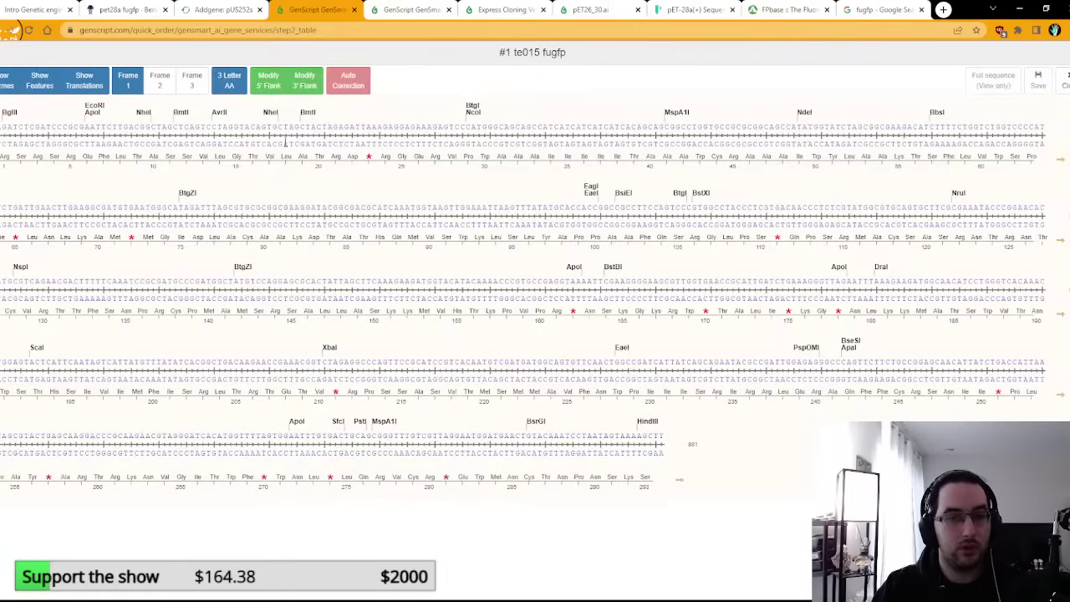
{"action": "key", "text": "ctrl+a"}
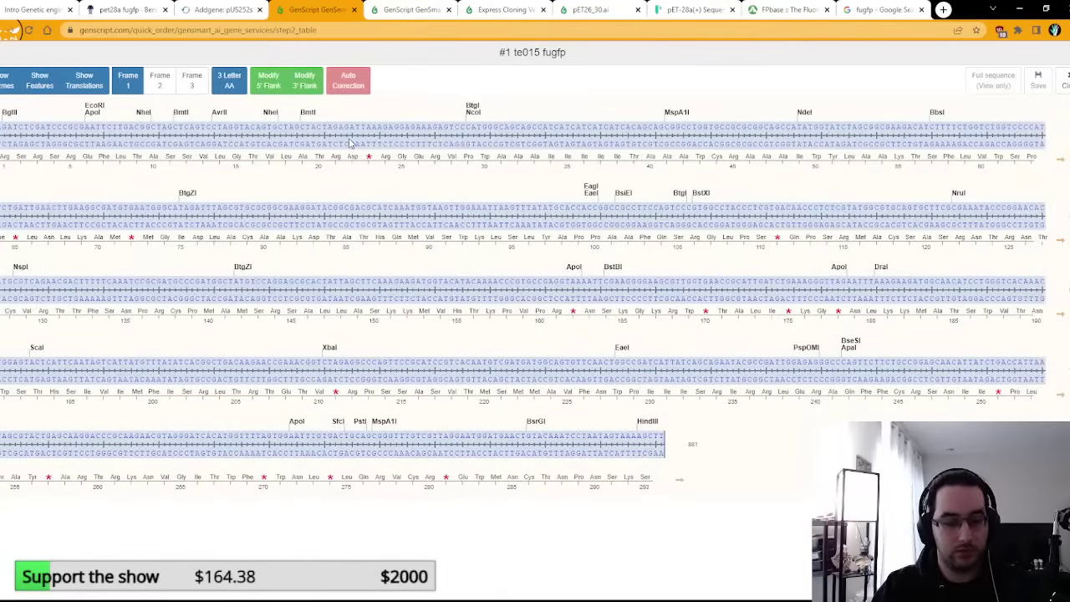
{"action": "double_click", "coordinate": [350, 144]}
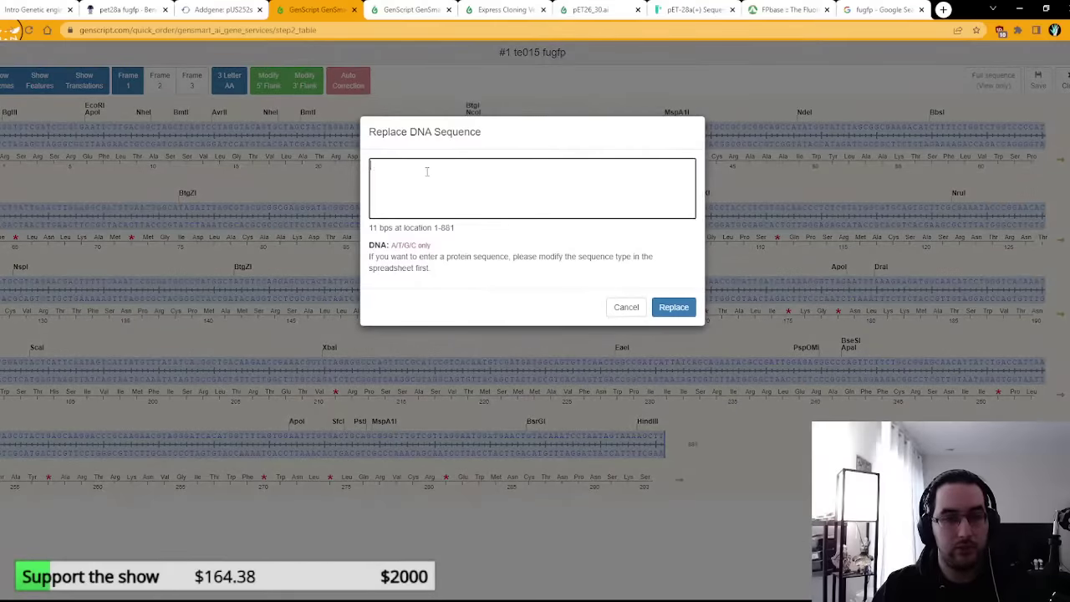
{"action": "key", "text": "ctrl+v"}
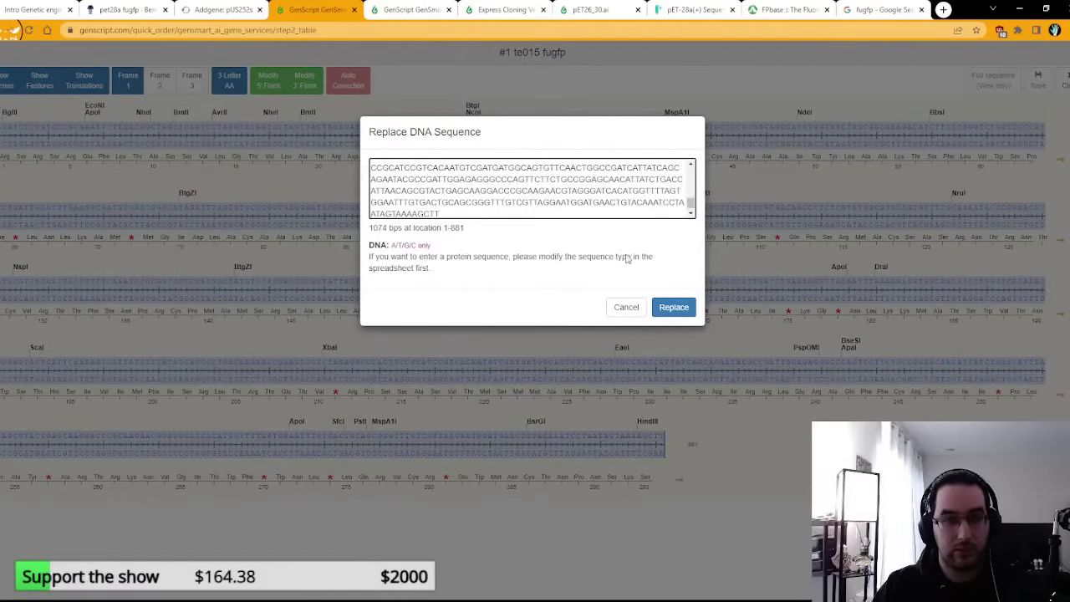
{"action": "left_click", "coordinate": [679, 310]}
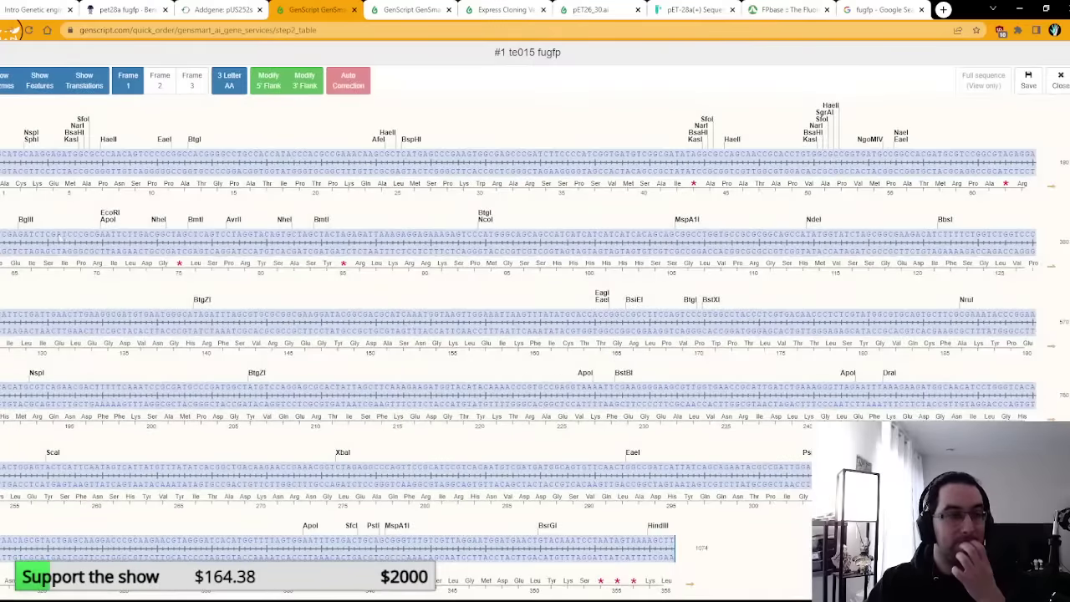
{"action": "scroll", "coordinate": [580, 400], "scroll_direction": "down", "scroll_amount": 1}
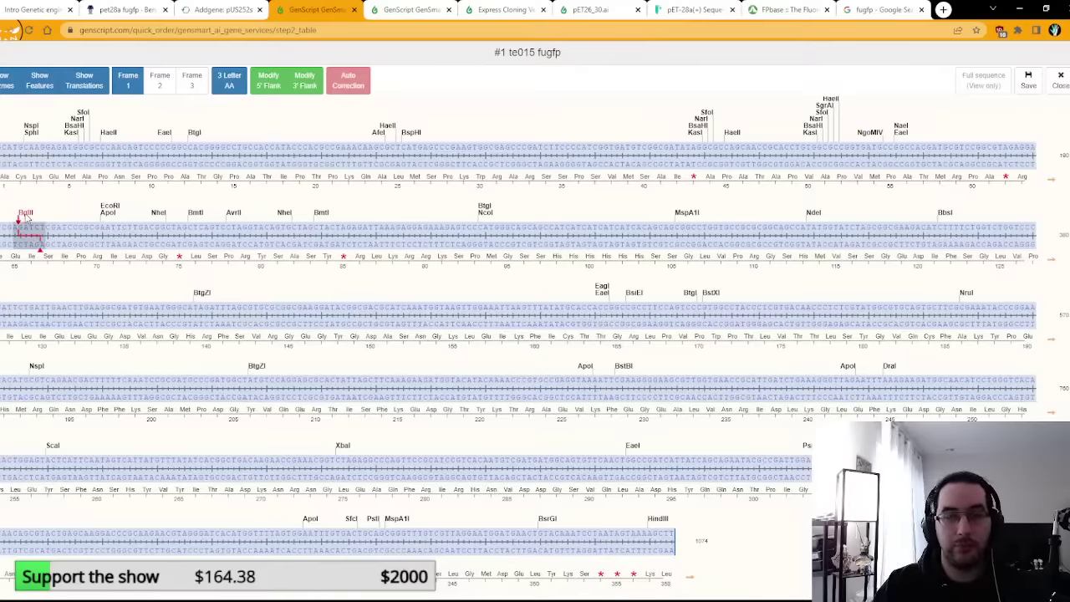
{"action": "left_click", "coordinate": [1028, 80]}
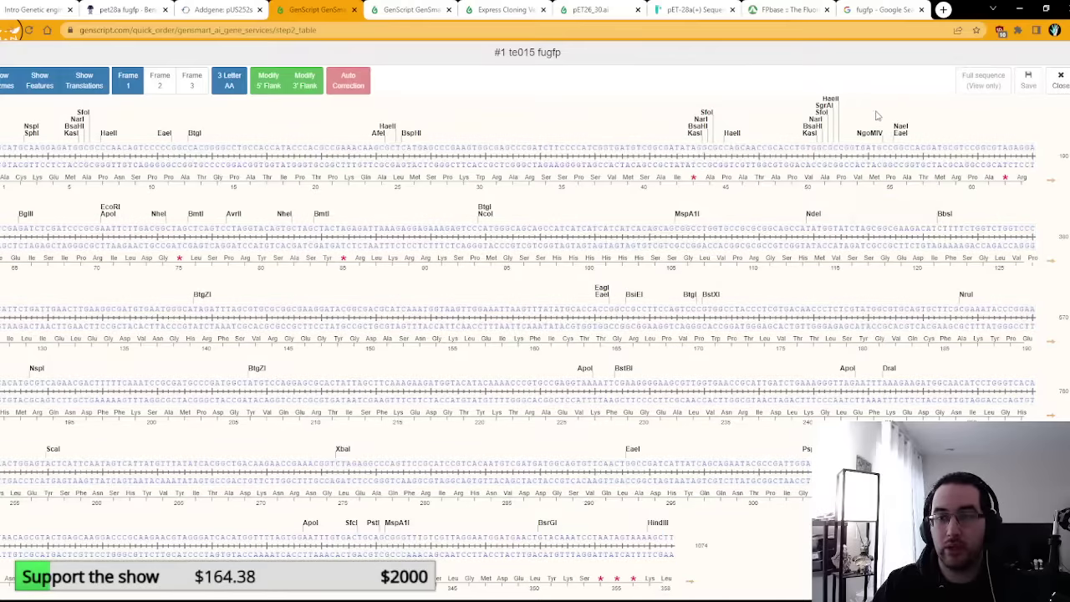
{"action": "left_click", "coordinate": [1060, 77]}
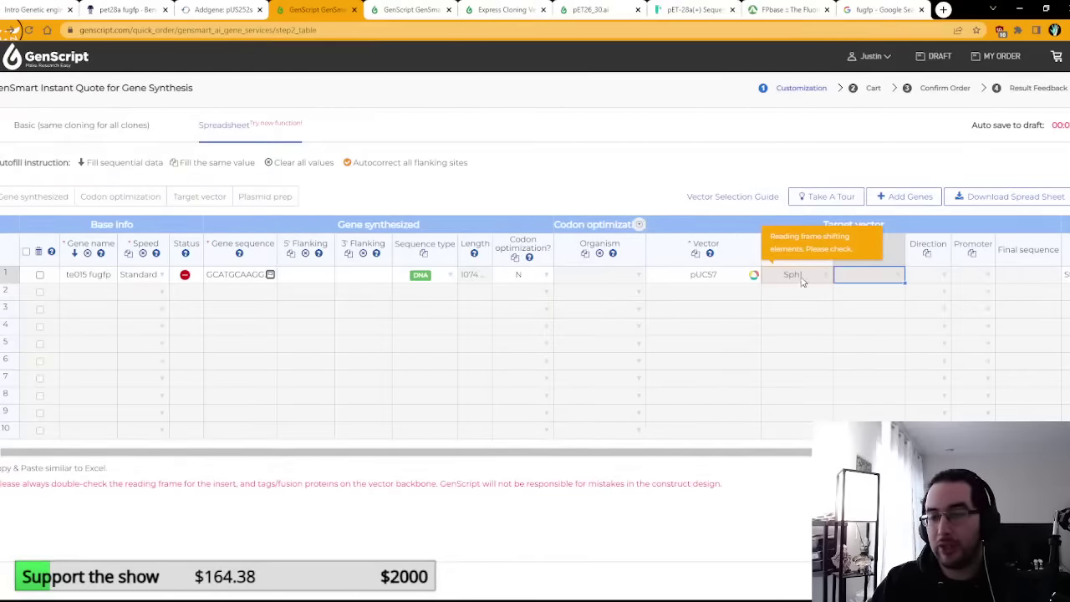
Step: Set HindIII as the 3' restriction enzyme for te015 fugfp
{"action": "left_click", "coordinate": [897, 275]}
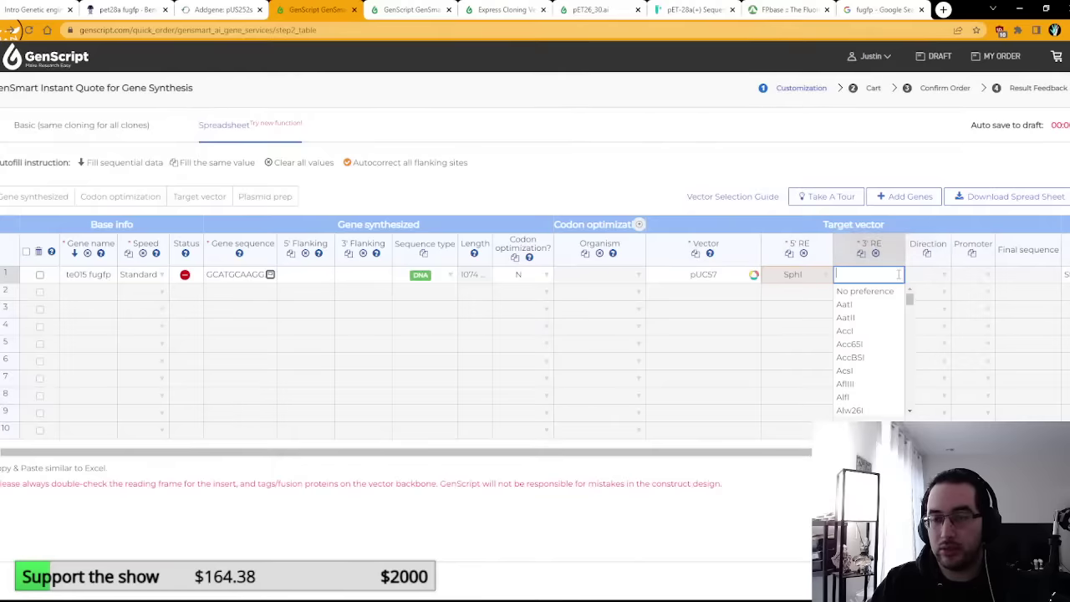
{"action": "type", "text": "hi"}
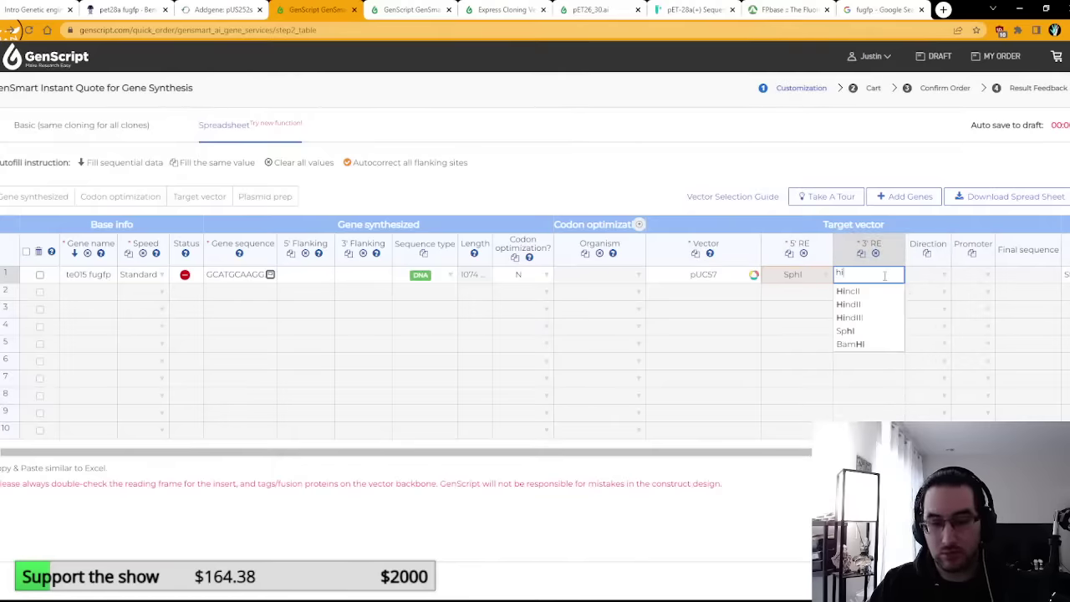
{"action": "left_click", "coordinate": [865, 319]}
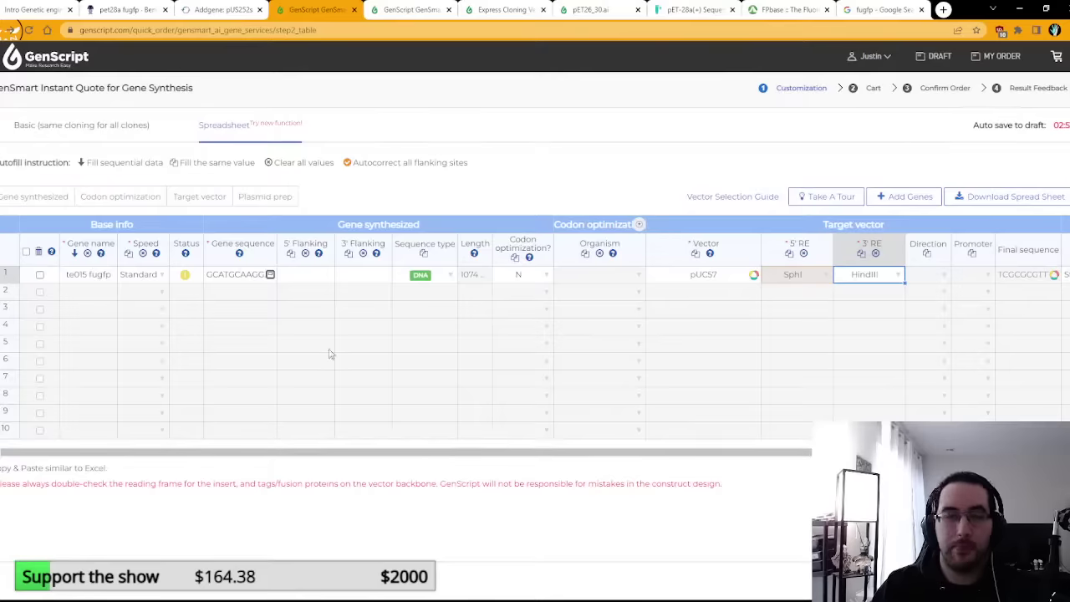
Step: Change the target vector for te015 fugfp to pET-28a(+)
{"action": "left_click", "coordinate": [732, 276]}
{"action": "left_click", "coordinate": [740, 278]}
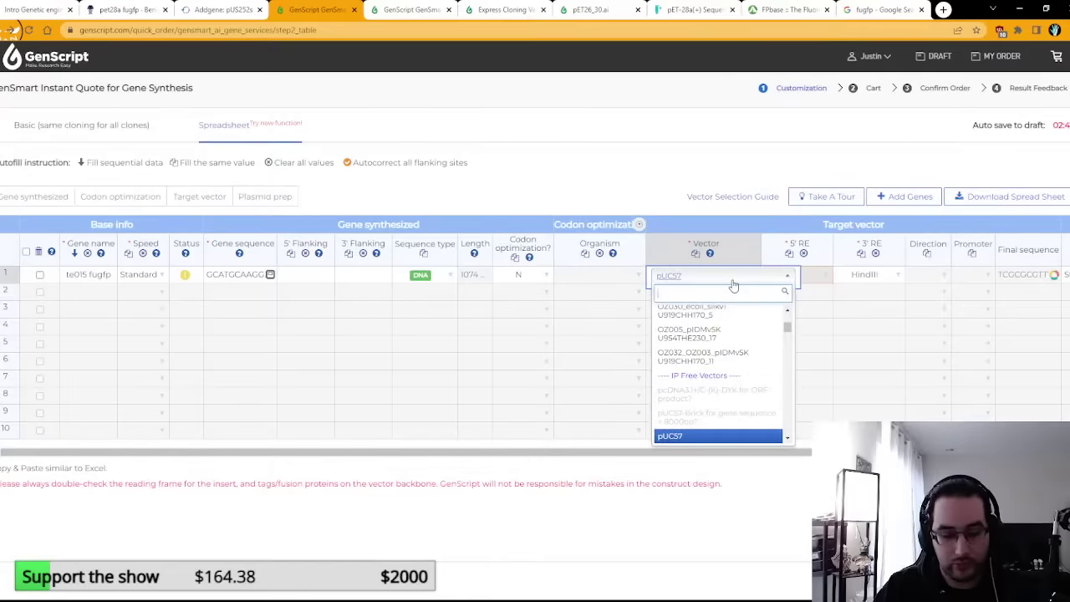
{"action": "type", "text": "pet"}
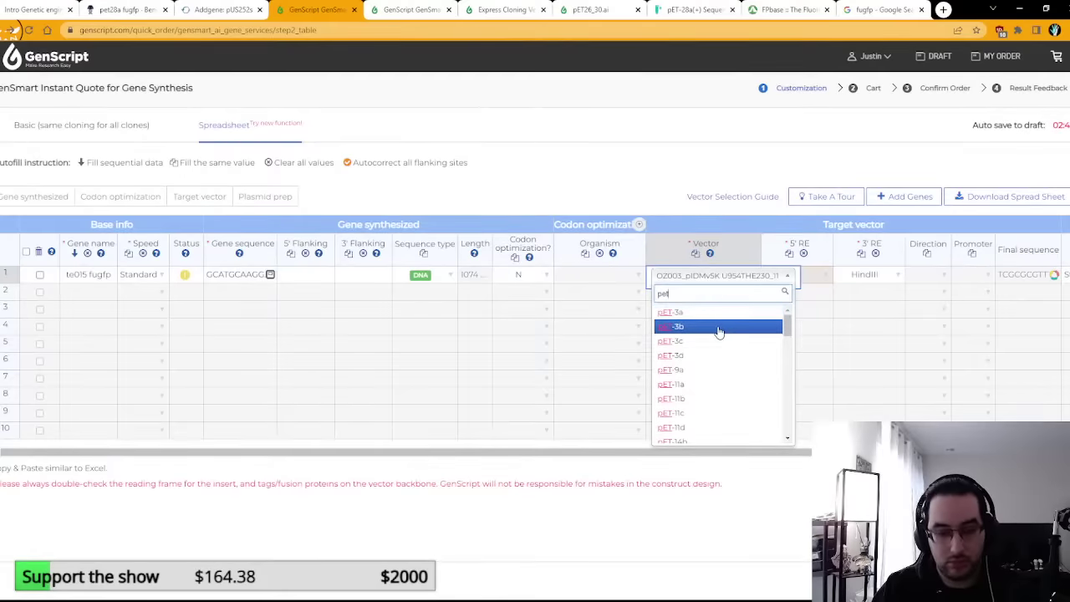
{"action": "scroll", "coordinate": [707, 358], "scroll_direction": "down", "scroll_amount": 3}
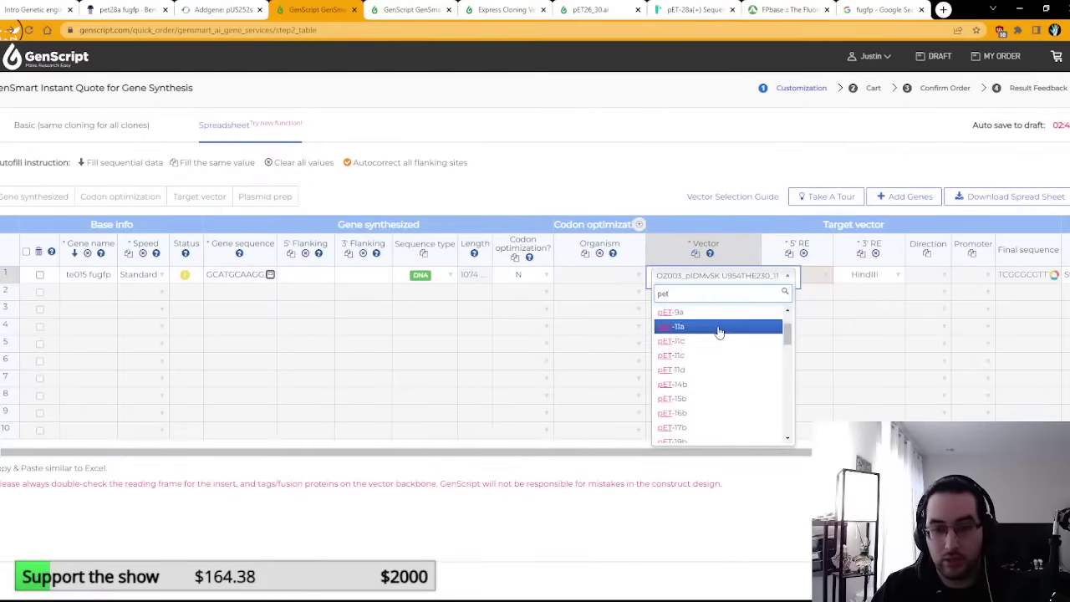
{"action": "scroll", "coordinate": [717, 371], "scroll_direction": "down", "scroll_amount": 2}
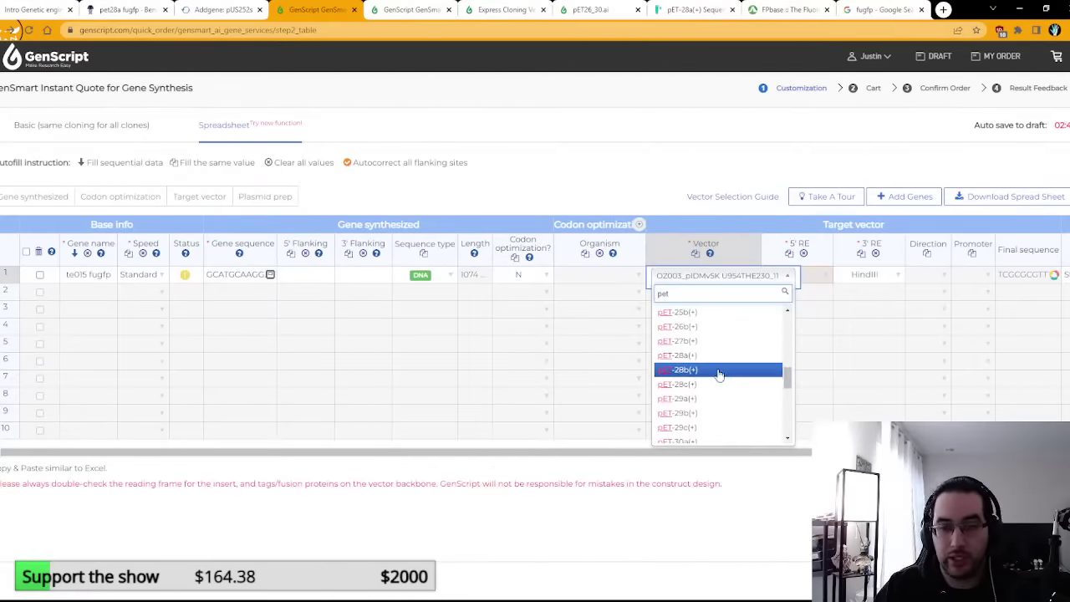
{"action": "left_click", "coordinate": [717, 358]}
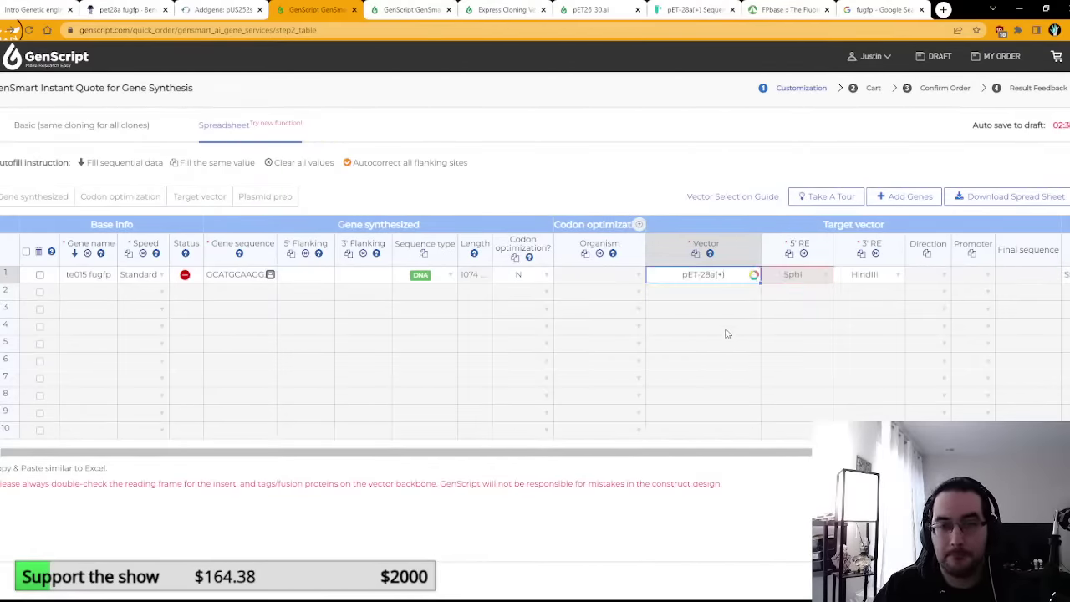
{"action": "left_click", "coordinate": [721, 314]}
Step: Inspect the error on the SphI 5' restriction enzyme entry and open that entry for editing
{"action": "mouse_move", "coordinate": [822, 288]}
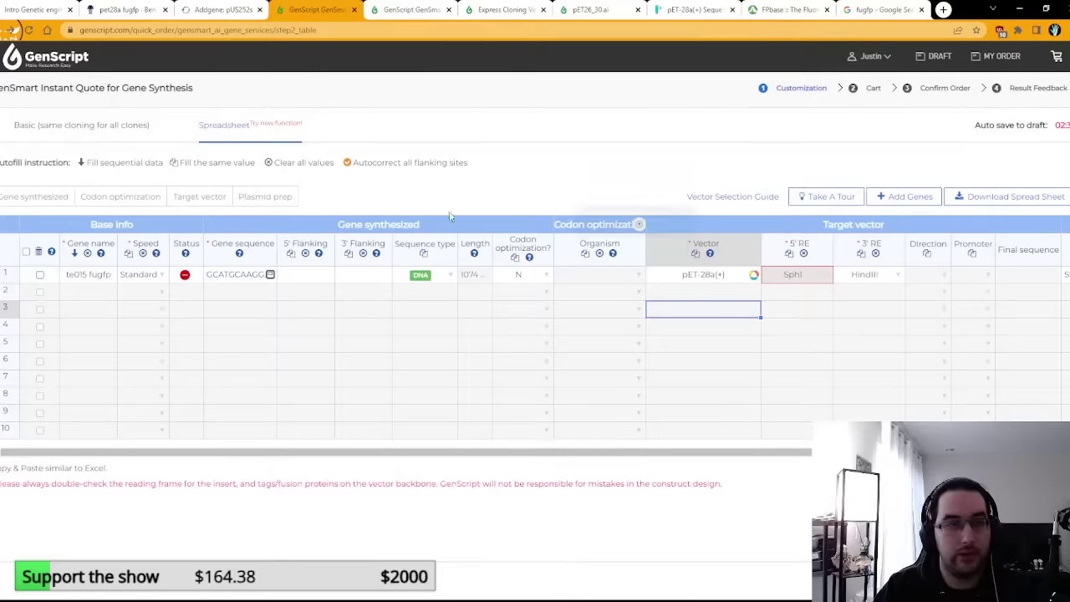
{"action": "left_click", "coordinate": [813, 278]}
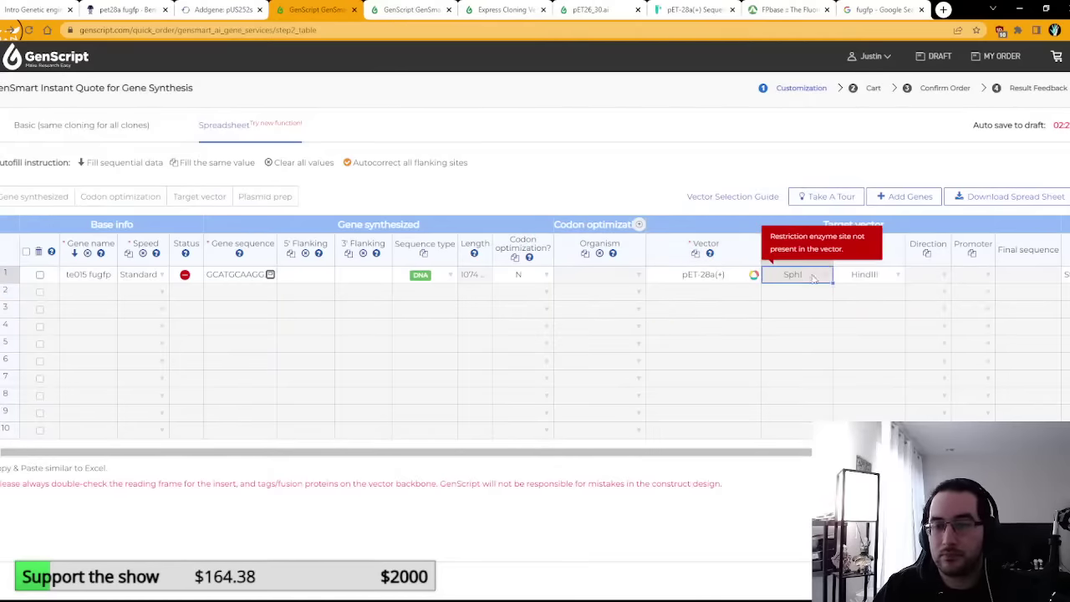
{"action": "left_click", "coordinate": [870, 291]}
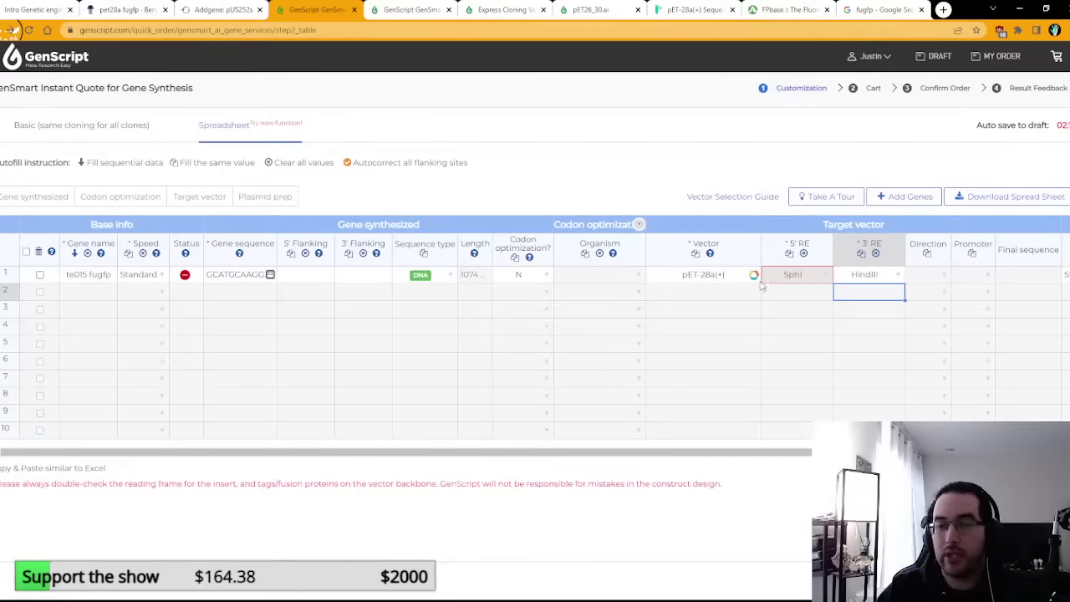
{"action": "double_click", "coordinate": [824, 280]}
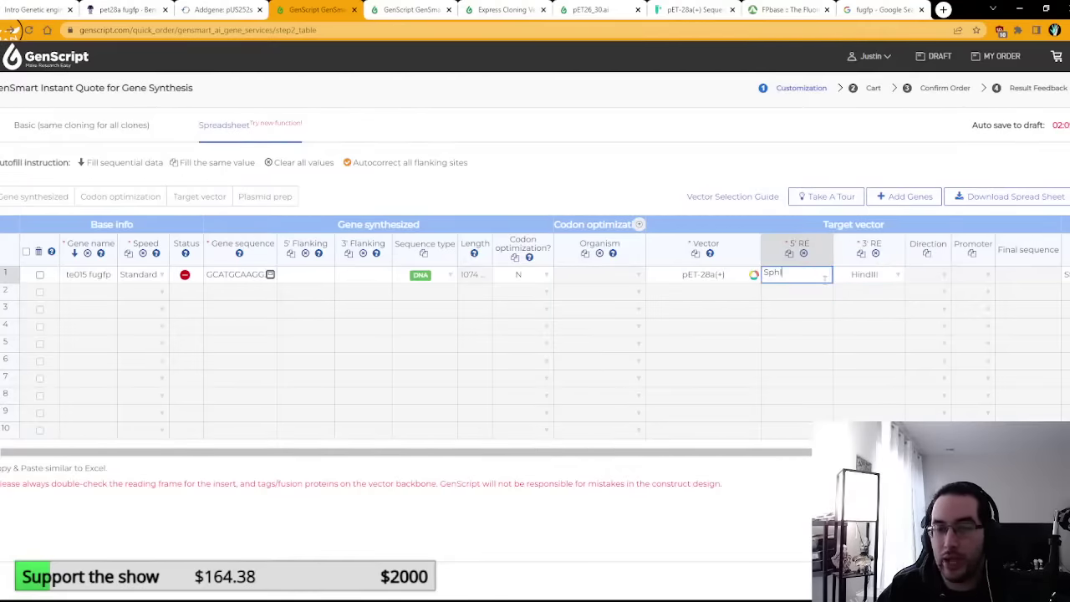
{"action": "double_click", "coordinate": [830, 276]}
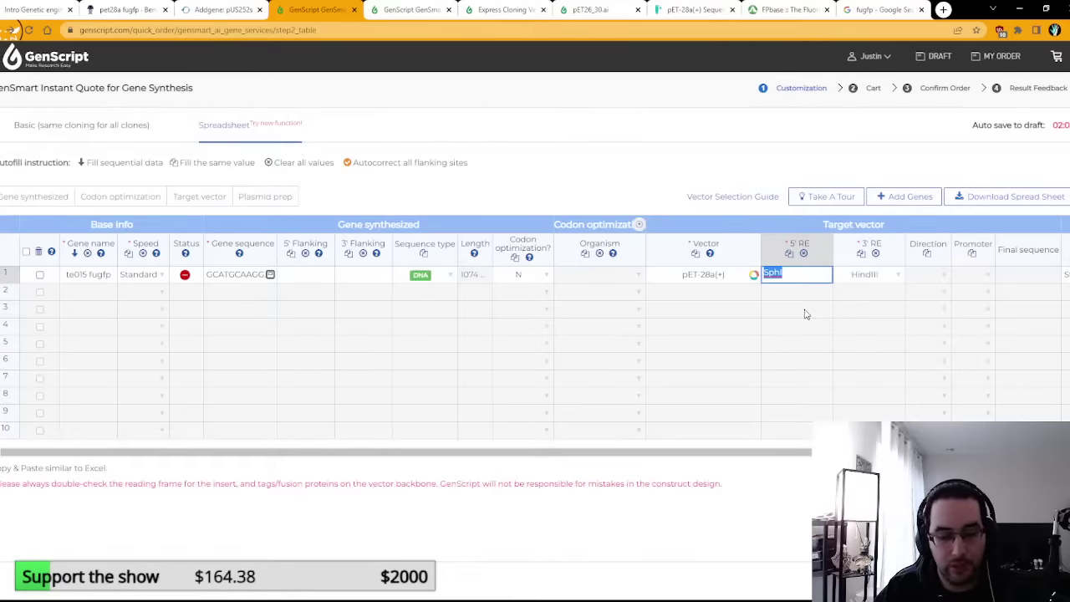
Step: Review the pet28a fugfp sequence map in Benchling, return to the GenScript spreadsheet and leave the 5' enzyme entry as SphI
{"action": "left_click", "coordinate": [117, 10]}
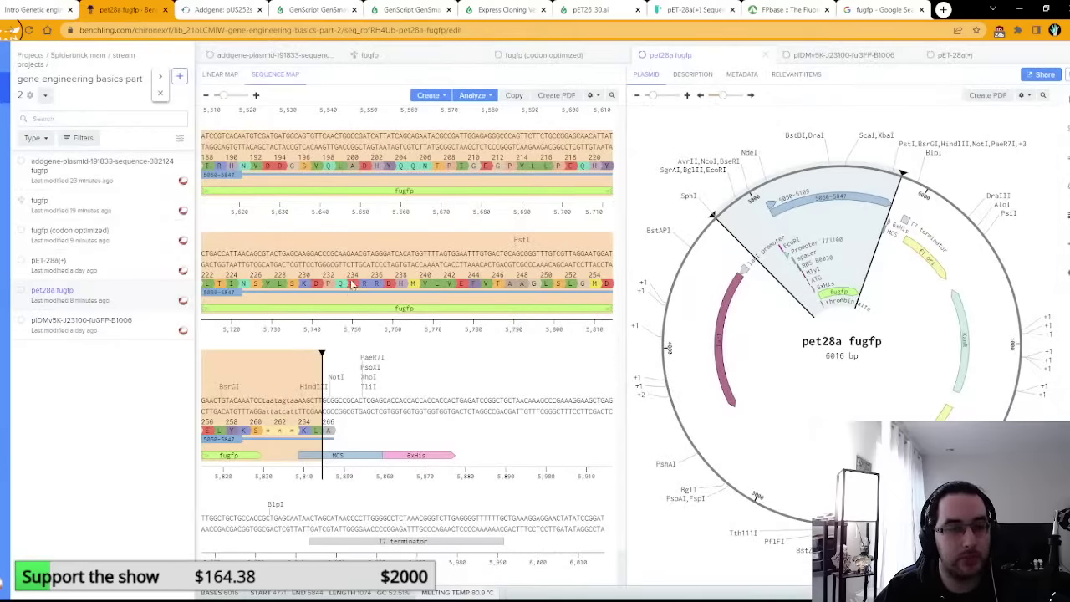
{"action": "scroll", "coordinate": [364, 272], "scroll_direction": "up", "scroll_amount": 3}
{"action": "scroll", "coordinate": [447, 287], "scroll_direction": "up", "scroll_amount": 5}
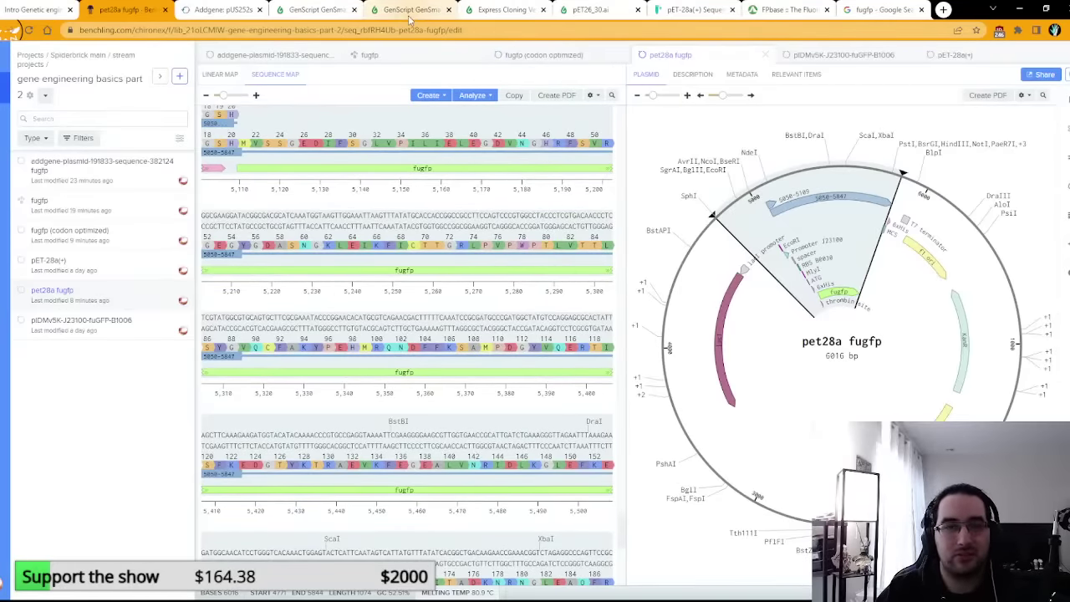
{"action": "left_click", "coordinate": [318, 11]}
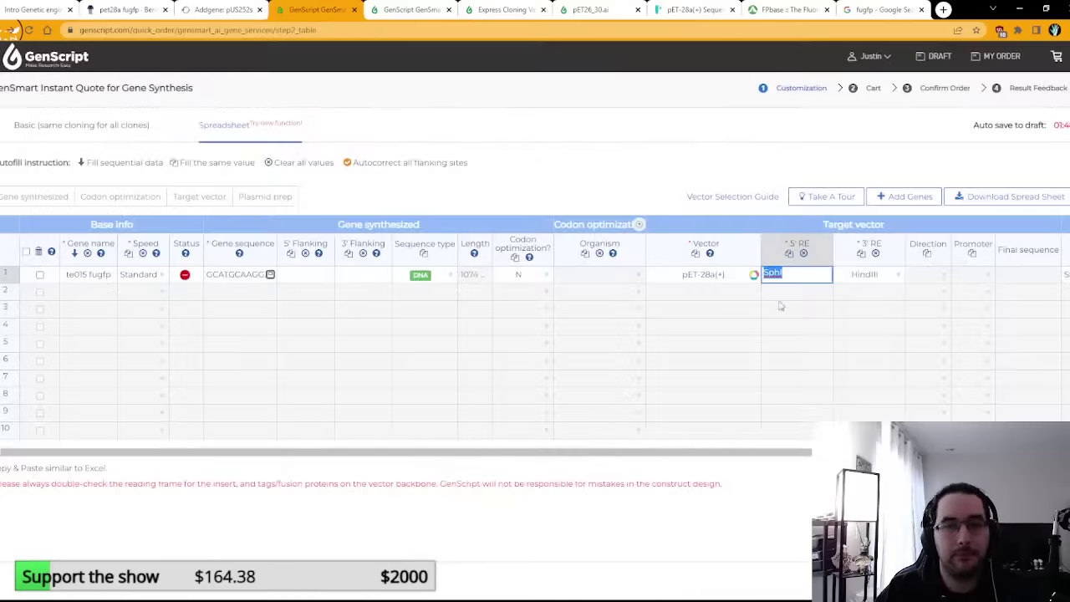
{"action": "left_click", "coordinate": [779, 314]}
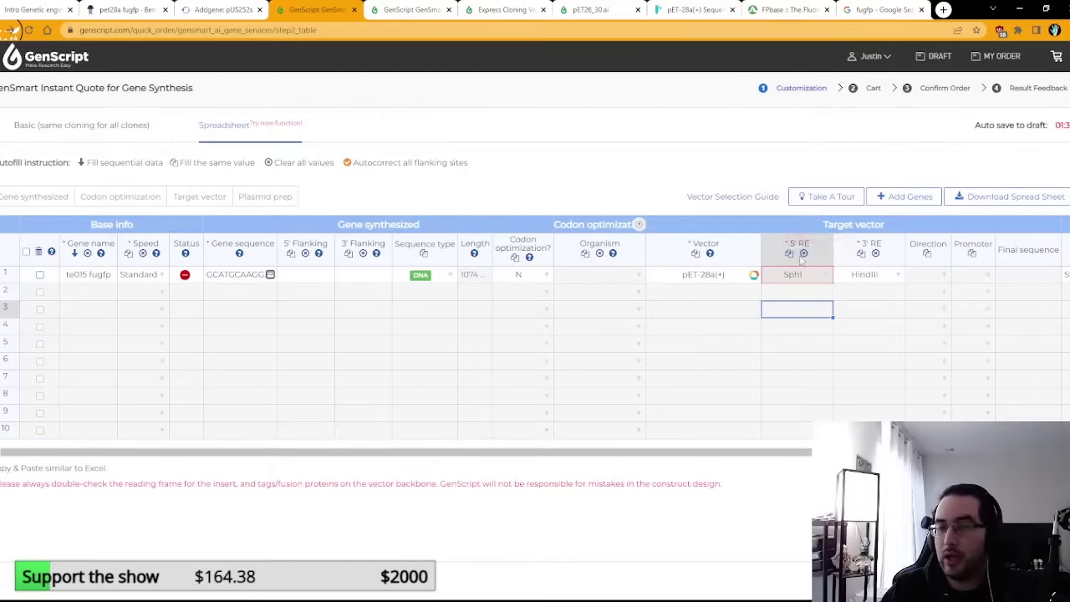
Step: Look at the fuGFP image results in Google Images and switch to the FPbase site
{"action": "mouse_move", "coordinate": [816, 283]}
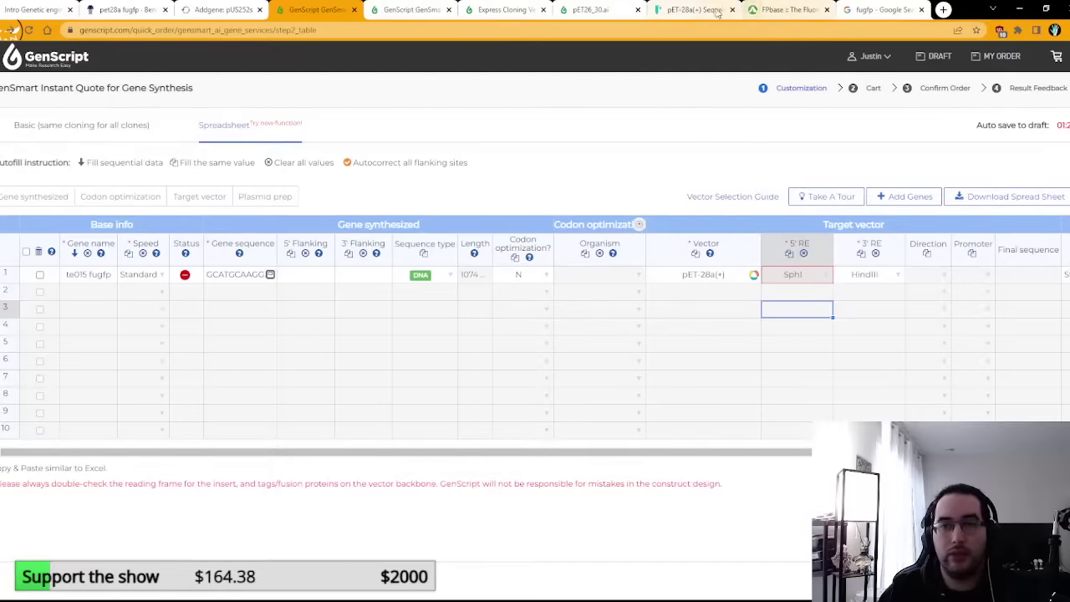
{"action": "left_click", "coordinate": [786, 10]}
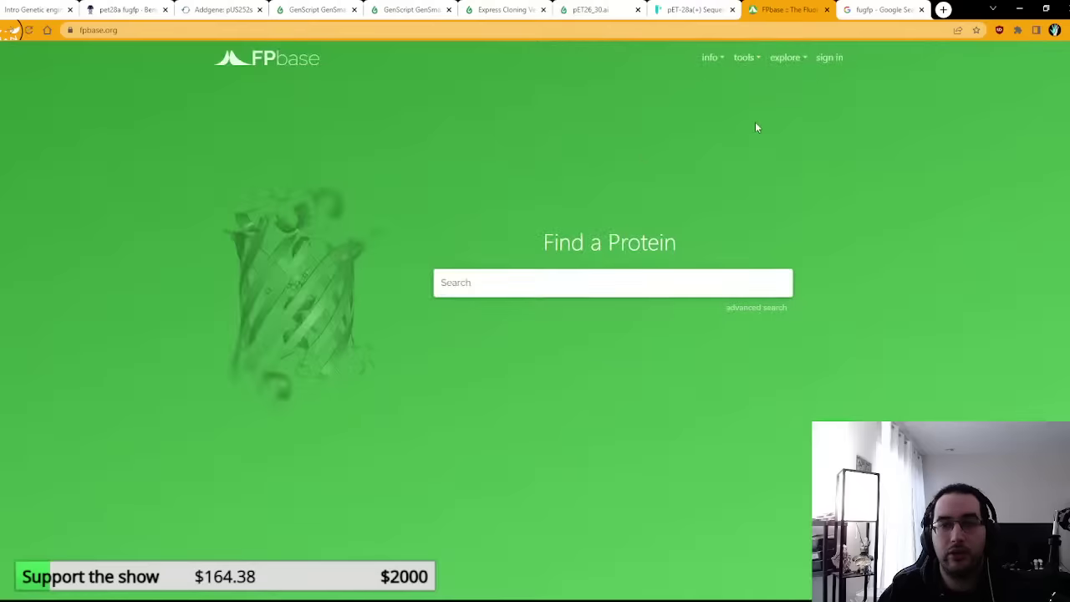
{"action": "left_click", "coordinate": [882, 10]}
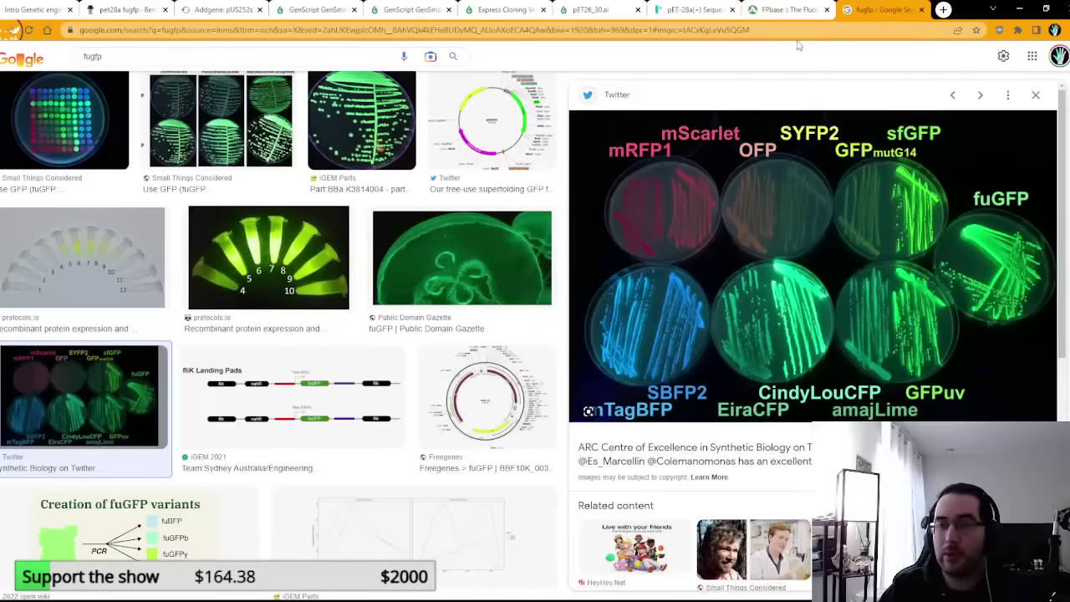
{"action": "left_click", "coordinate": [787, 6]}
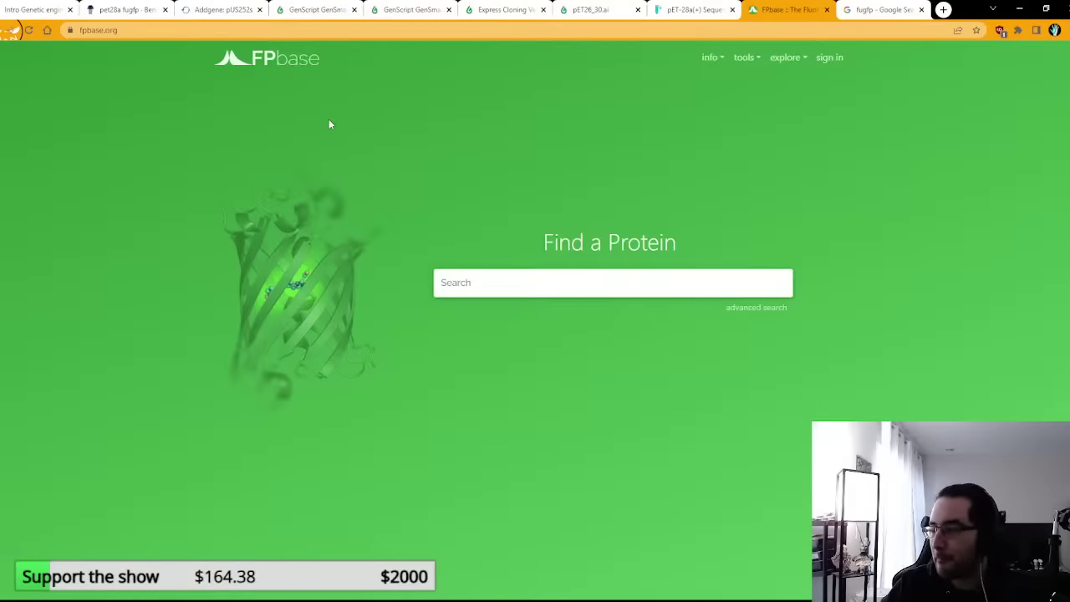
Step: View FPbase's spectra viewer and public protein collections, and return to the FPbase home page
{"action": "left_click", "coordinate": [750, 70]}
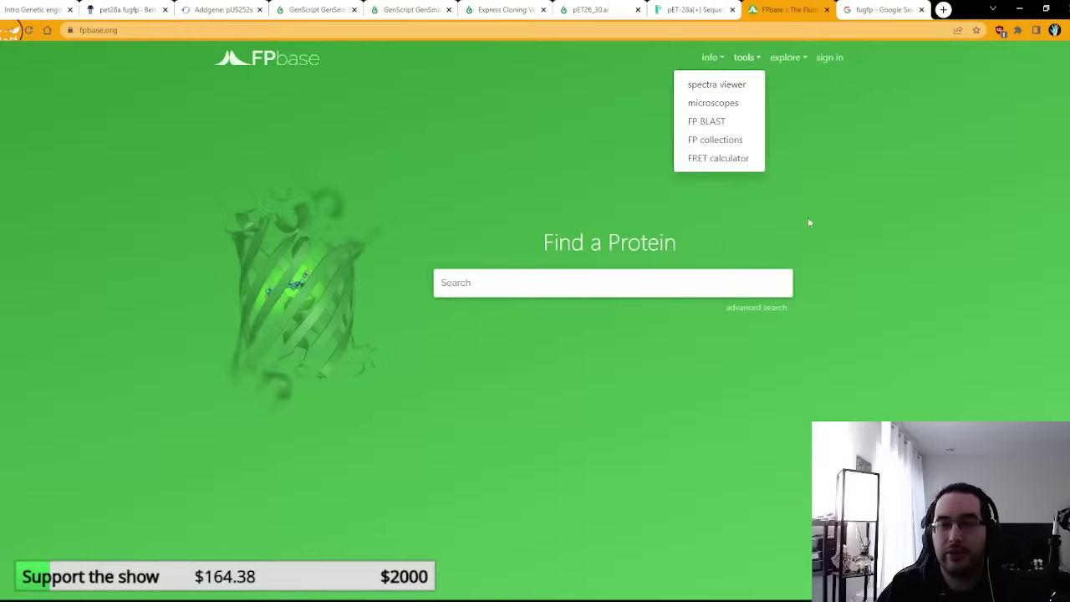
{"action": "left_click", "coordinate": [744, 87]}
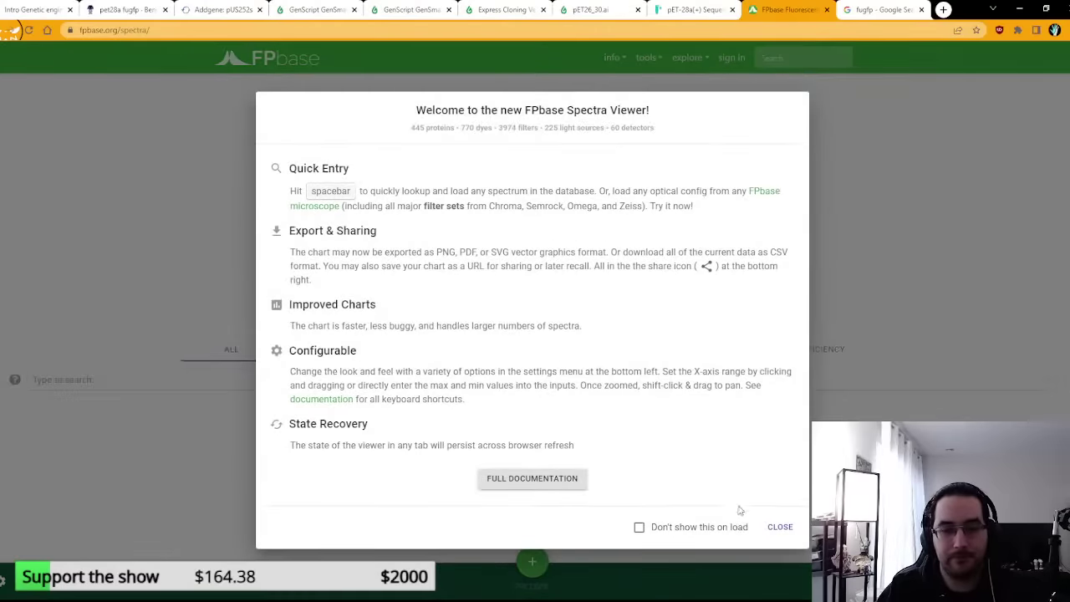
{"action": "left_click", "coordinate": [780, 528]}
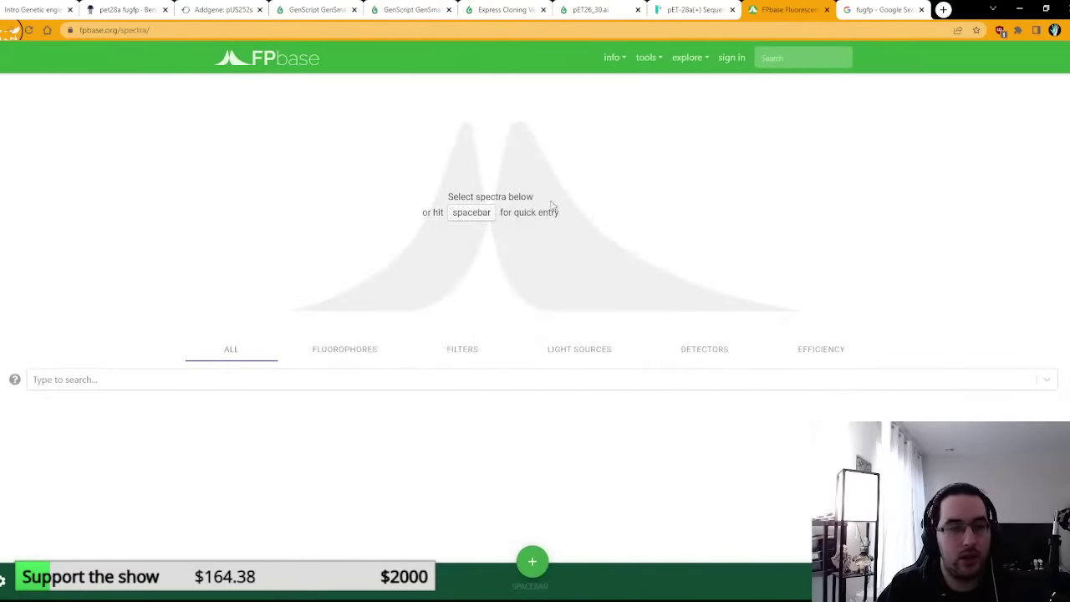
{"action": "left_click", "coordinate": [651, 62]}
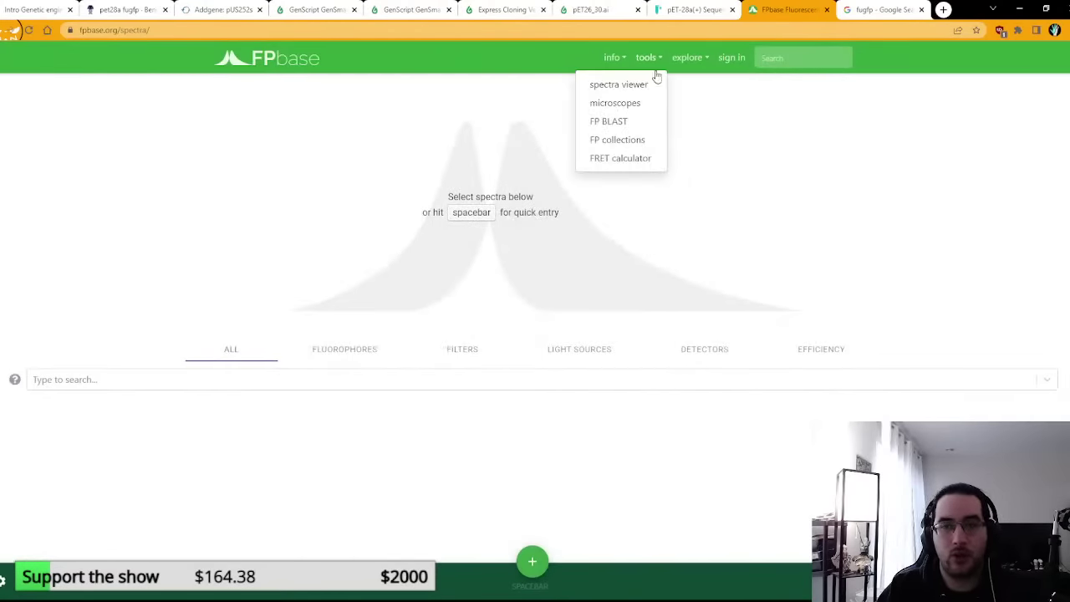
{"action": "left_click", "coordinate": [638, 140]}
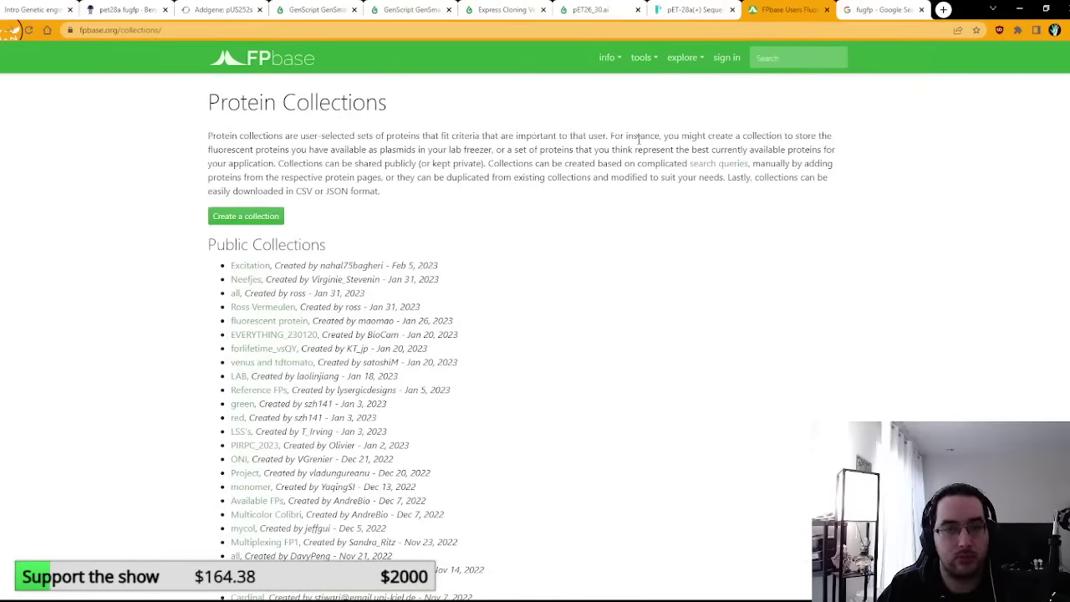
{"action": "left_click", "coordinate": [302, 59]}
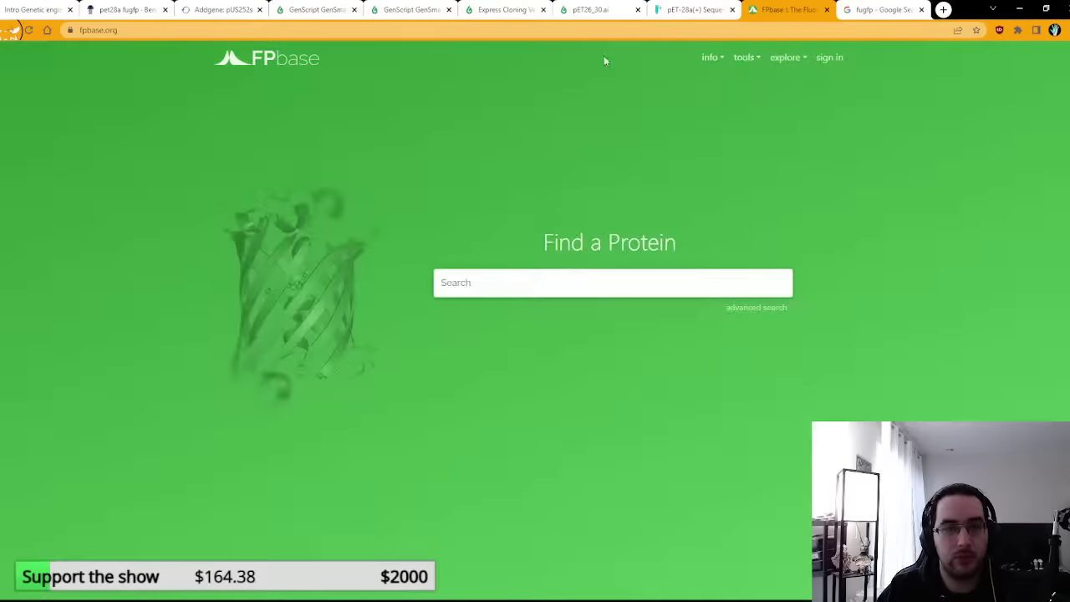
Step: Open FPbase's fluorescent protein lineages and examine the variants descending from avGFP
{"action": "left_click", "coordinate": [745, 60]}
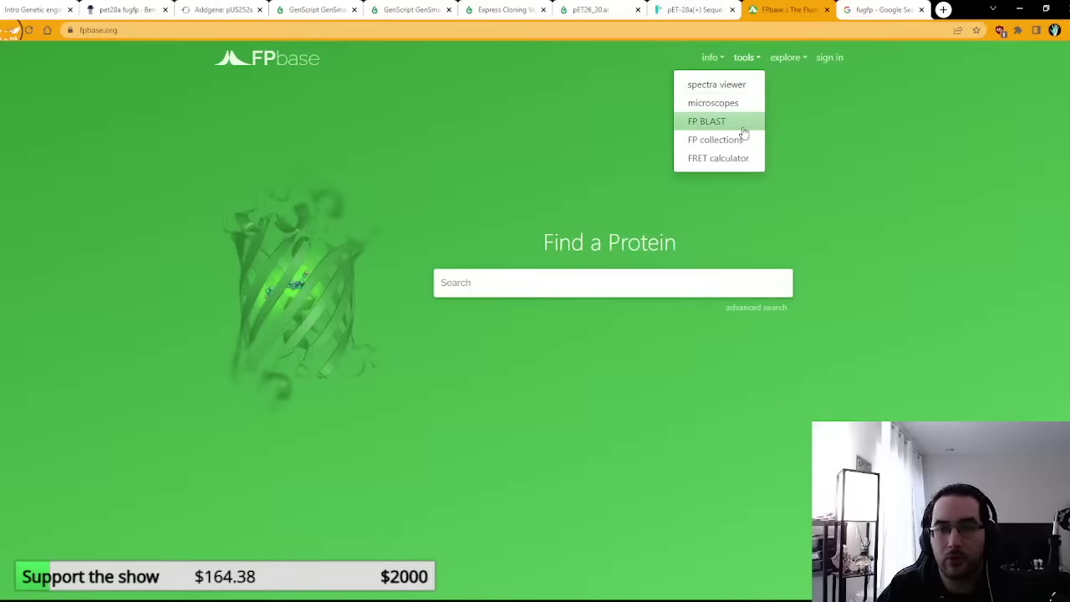
{"action": "left_click", "coordinate": [784, 58]}
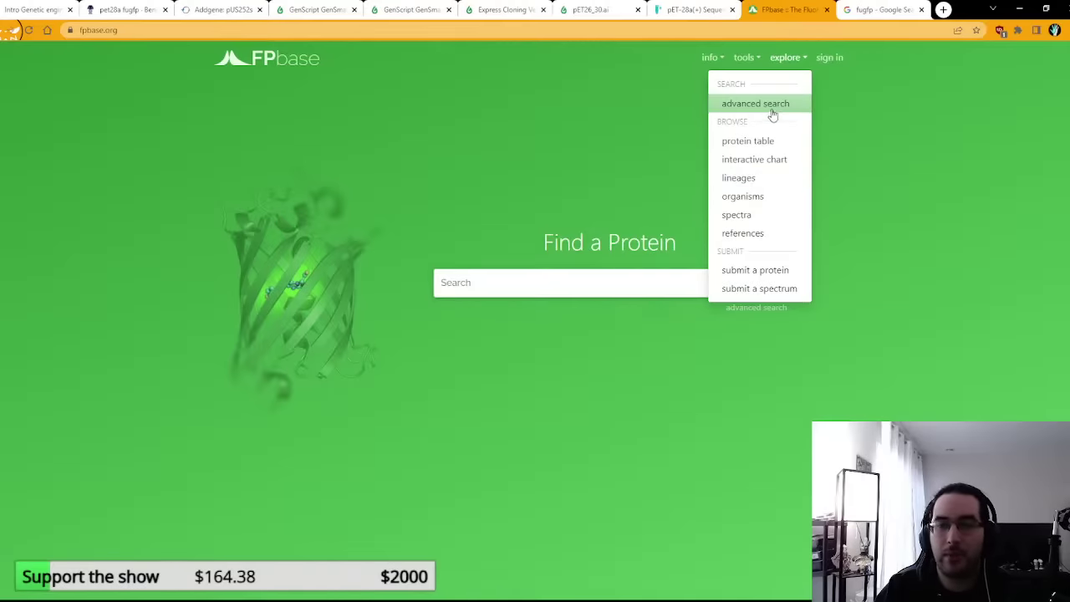
{"action": "left_click", "coordinate": [778, 178]}
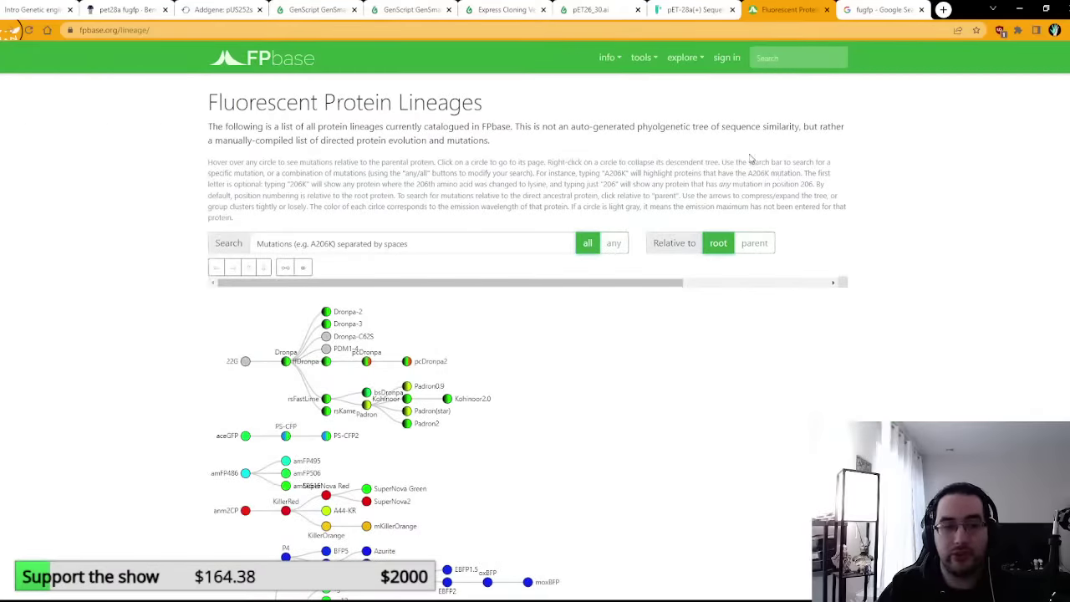
{"action": "scroll", "coordinate": [642, 334], "scroll_direction": "down", "scroll_amount": 5}
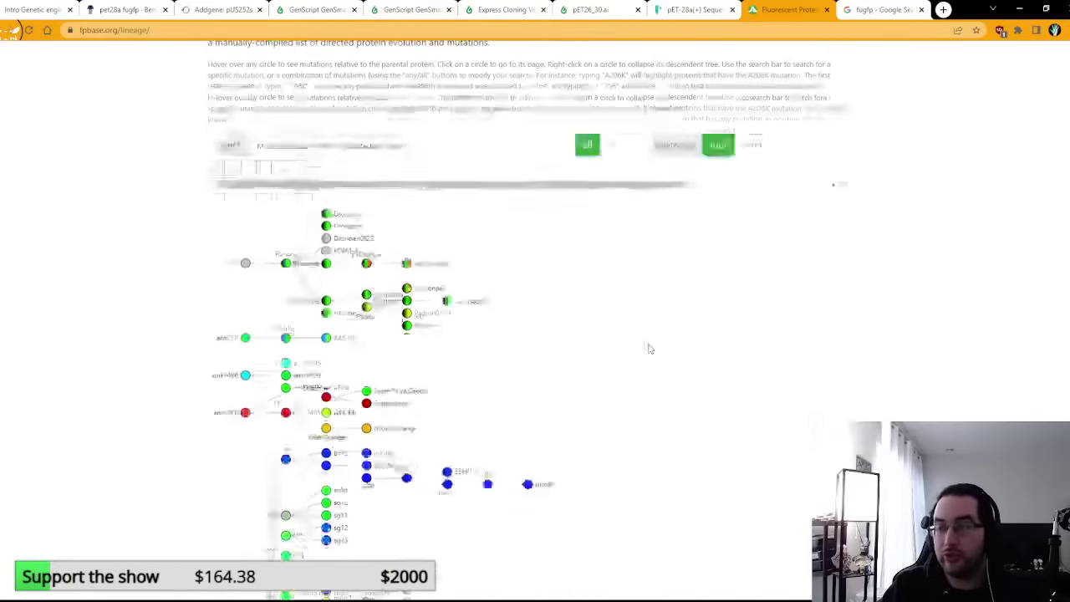
{"action": "scroll", "coordinate": [582, 264], "scroll_direction": "down", "scroll_amount": 1}
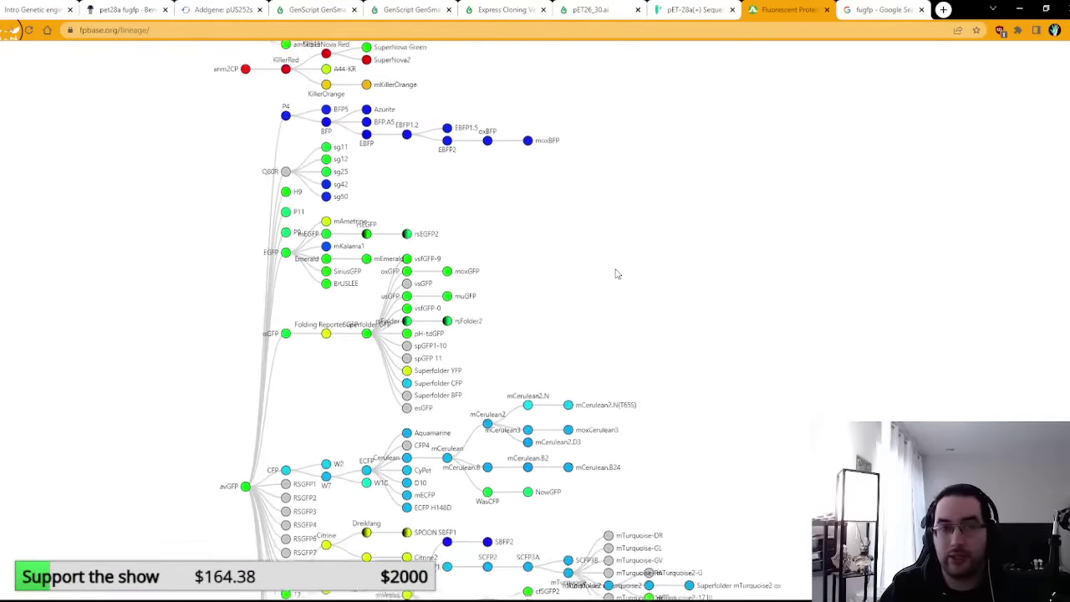
{"action": "scroll", "coordinate": [612, 273], "scroll_direction": "down", "scroll_amount": 4}
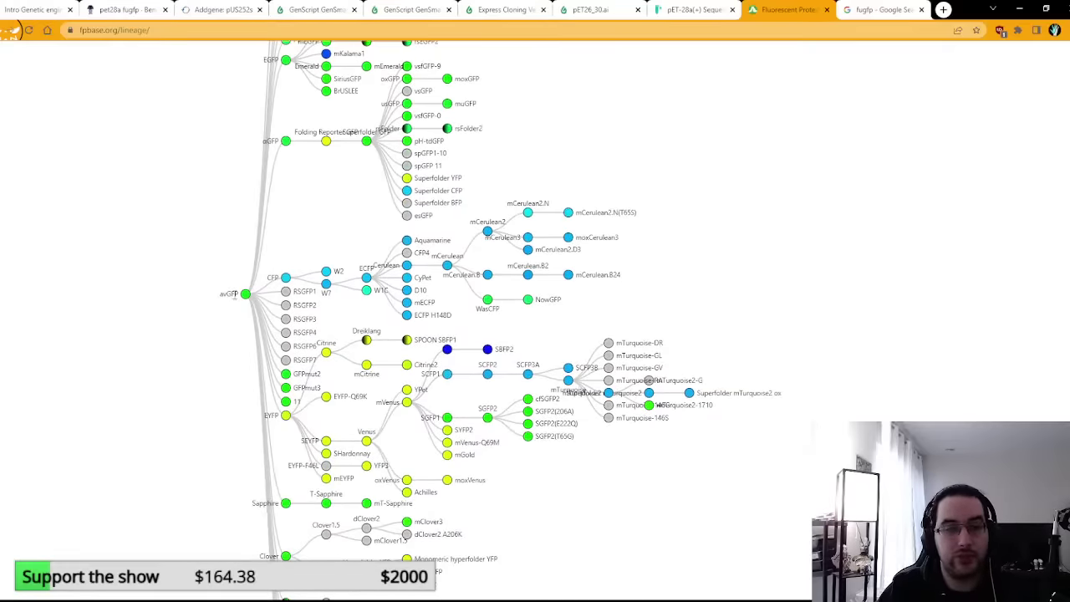
{"action": "mouse_move", "coordinate": [244, 297]}
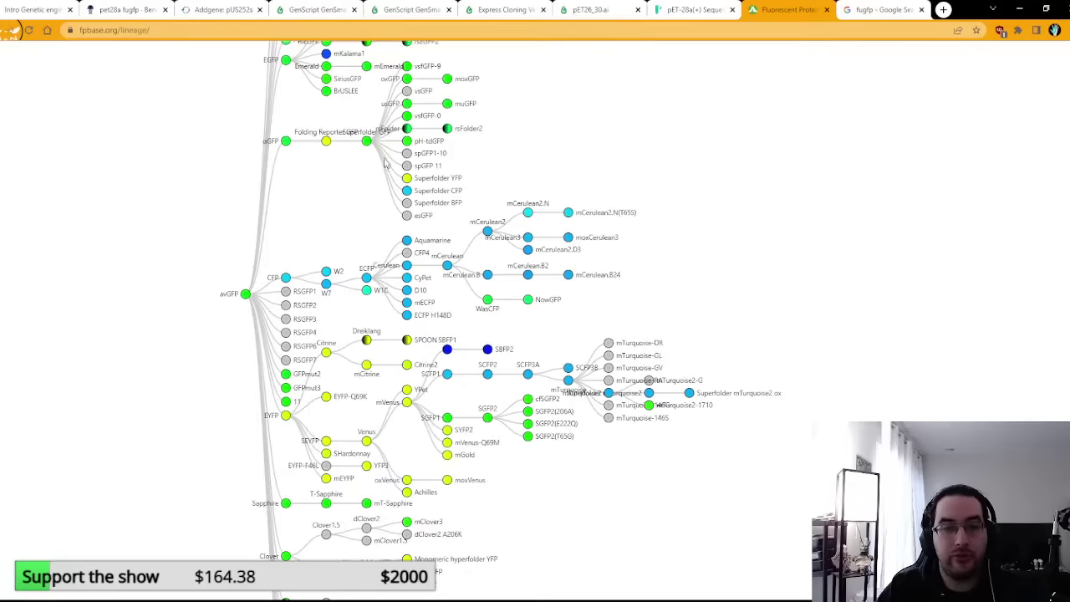
{"action": "scroll", "coordinate": [462, 235], "scroll_direction": "down", "scroll_amount": 2}
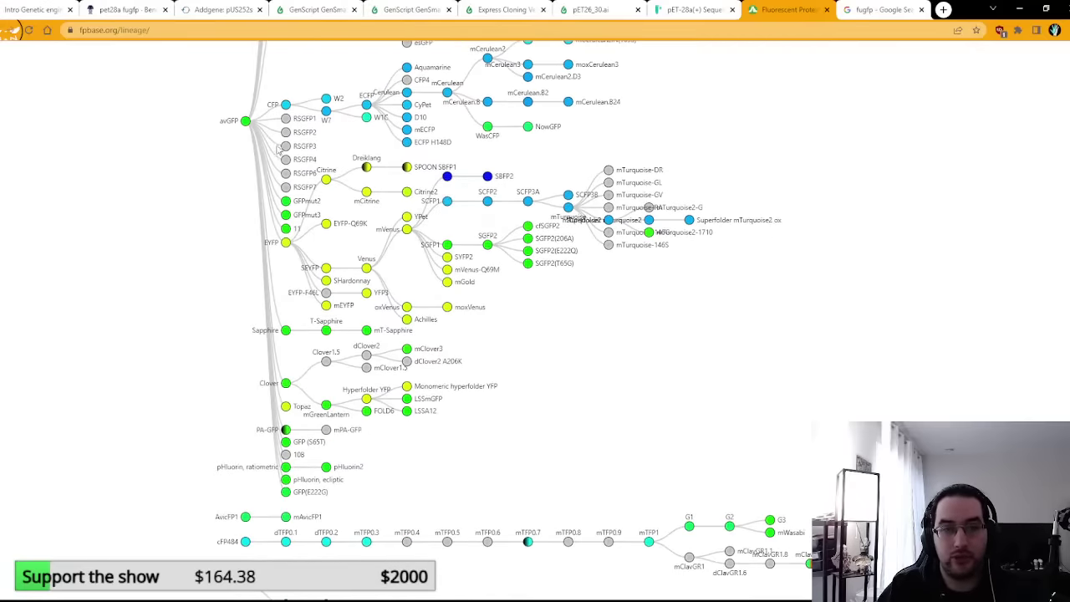
{"action": "scroll", "coordinate": [419, 289], "scroll_direction": "down", "scroll_amount": 1}
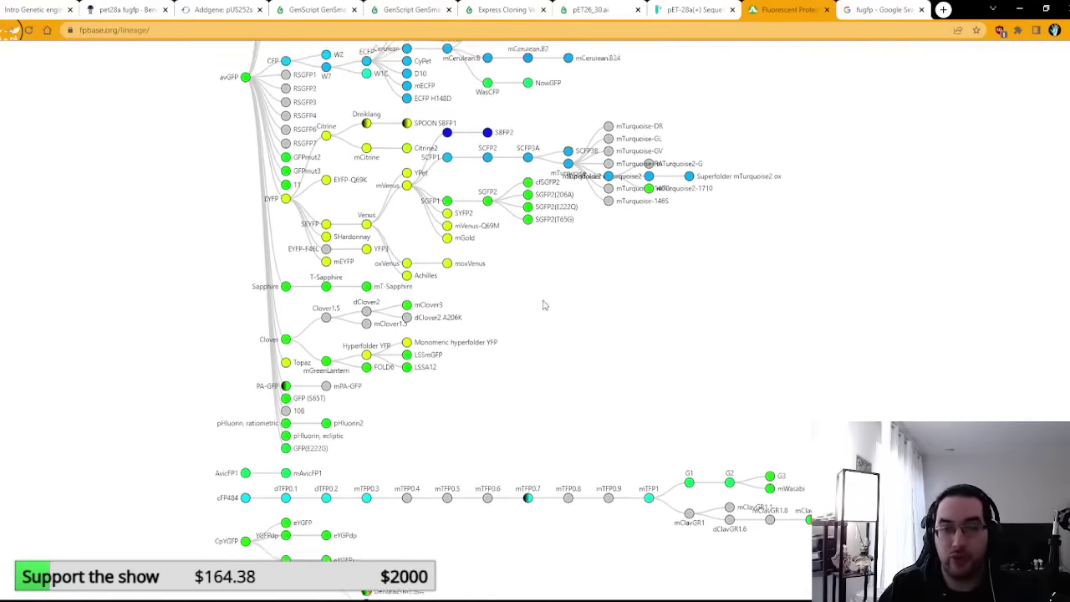
{"action": "scroll", "coordinate": [544, 305], "scroll_direction": "up", "scroll_amount": 4}
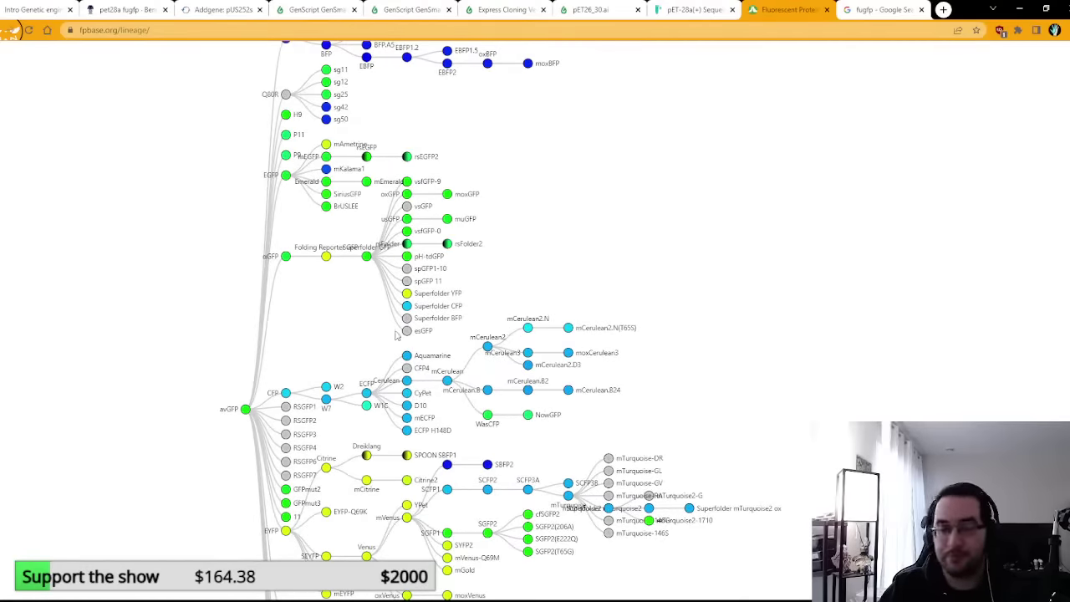
{"action": "scroll", "coordinate": [510, 284], "scroll_direction": "up", "scroll_amount": 1}
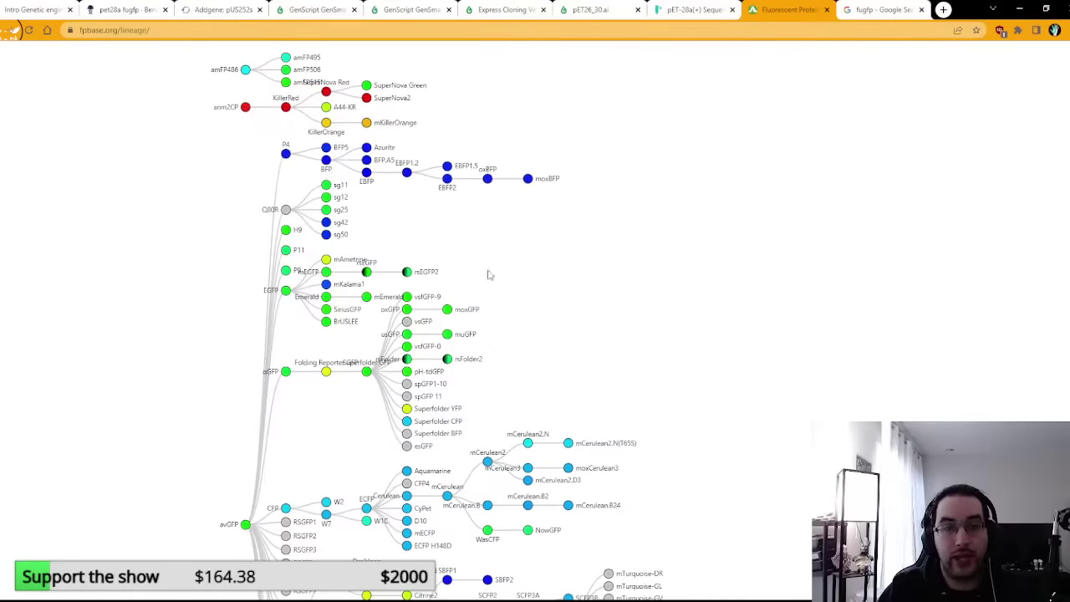
{"action": "scroll", "coordinate": [498, 291], "scroll_direction": "down", "scroll_amount": 2}
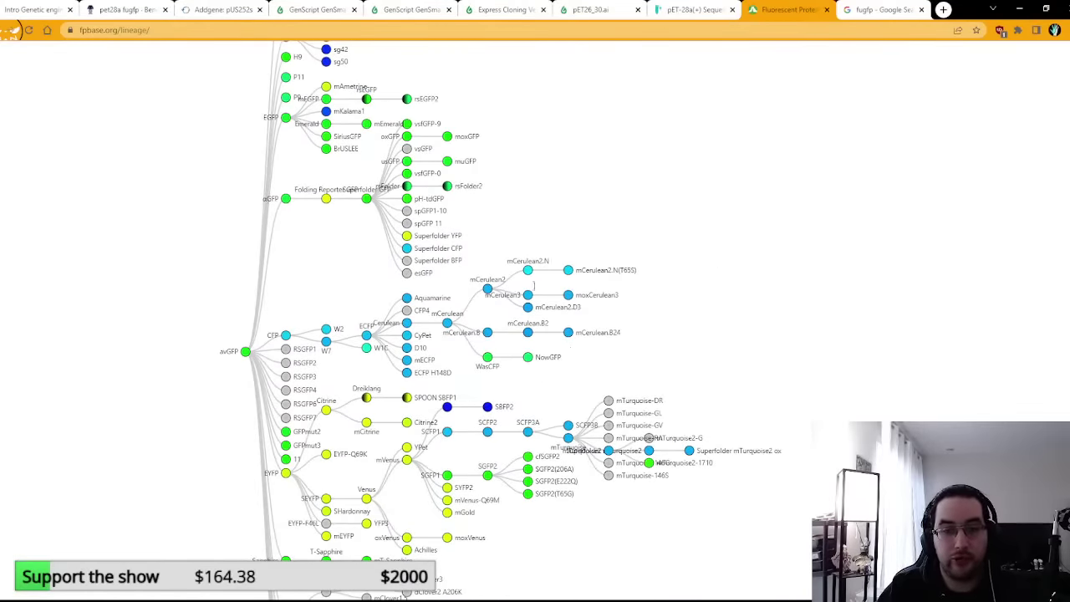
{"action": "scroll", "coordinate": [534, 287], "scroll_direction": "down", "scroll_amount": 1}
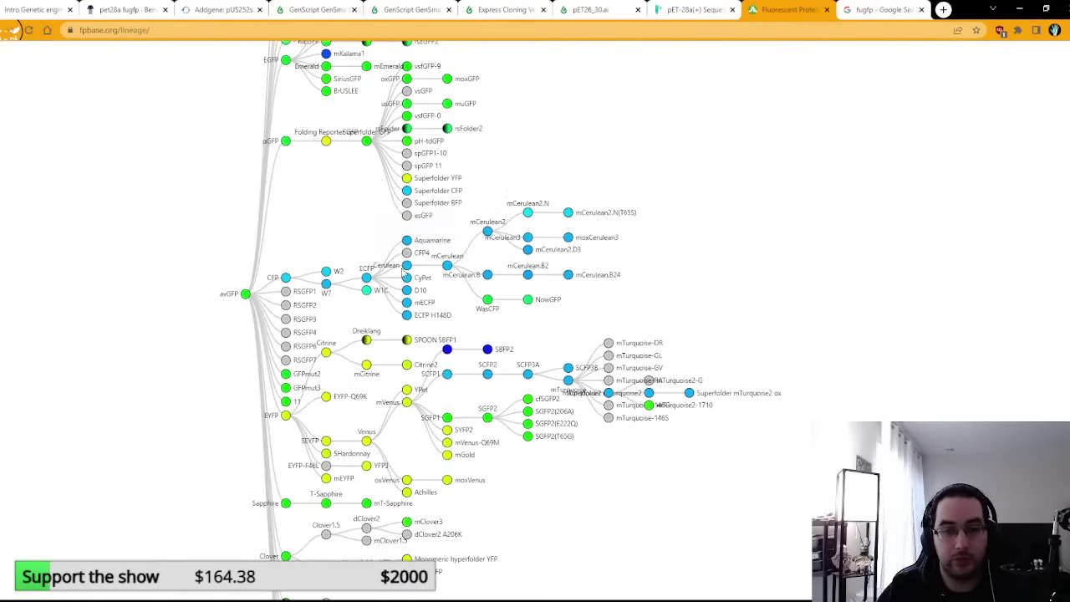
Step: Open the mCerulean entry from the lineage tree and examine its spectra, oligomerization, attributes and amino acid sequence
{"action": "left_click", "coordinate": [447, 265]}
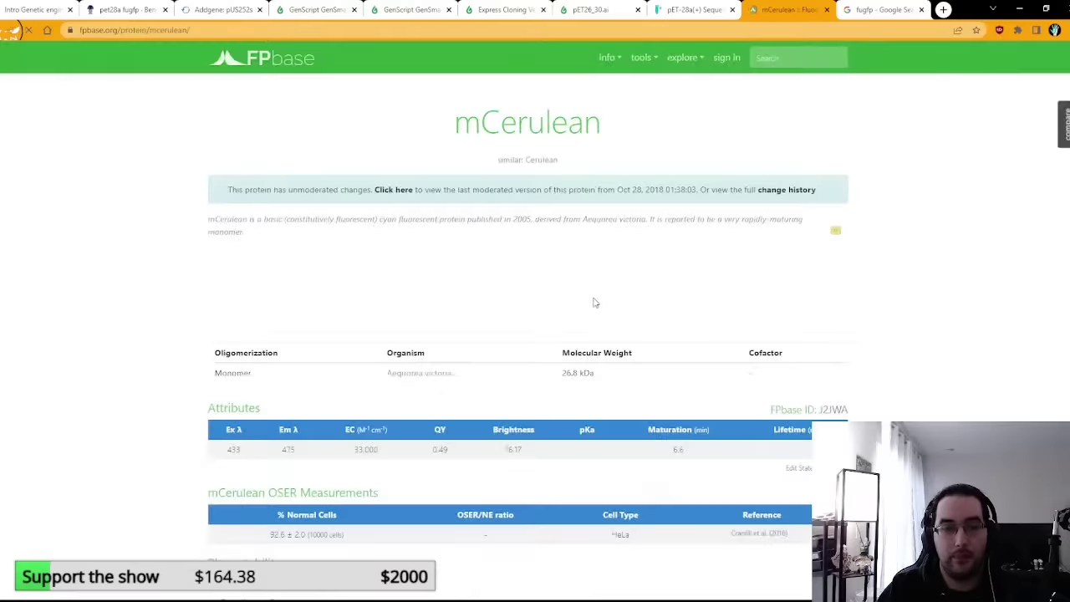
{"action": "scroll", "coordinate": [741, 437], "scroll_direction": "down", "scroll_amount": 2}
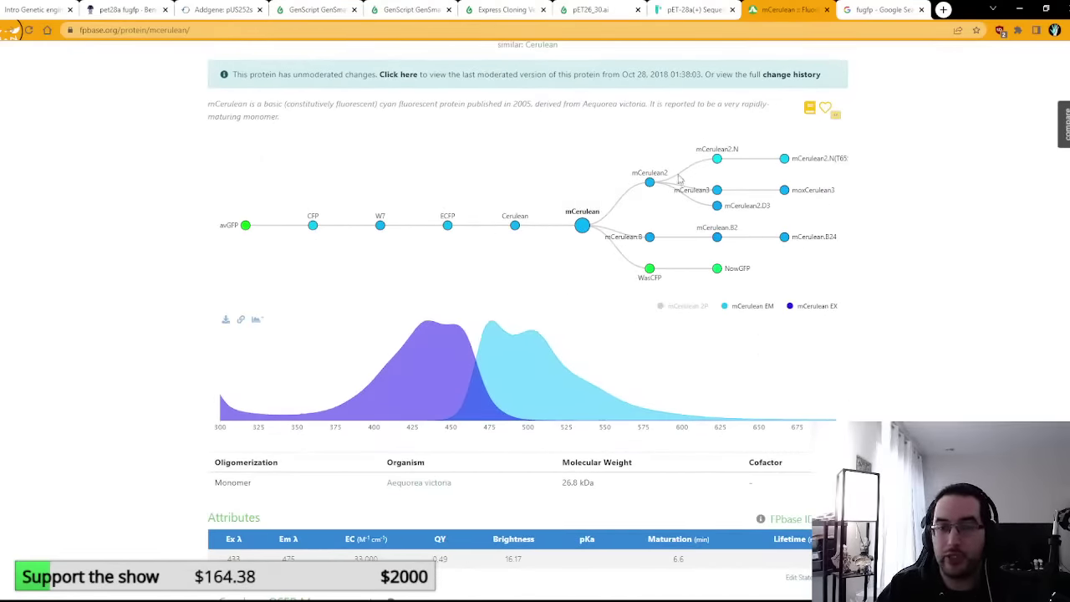
{"action": "scroll", "coordinate": [585, 284], "scroll_direction": "down", "scroll_amount": 2}
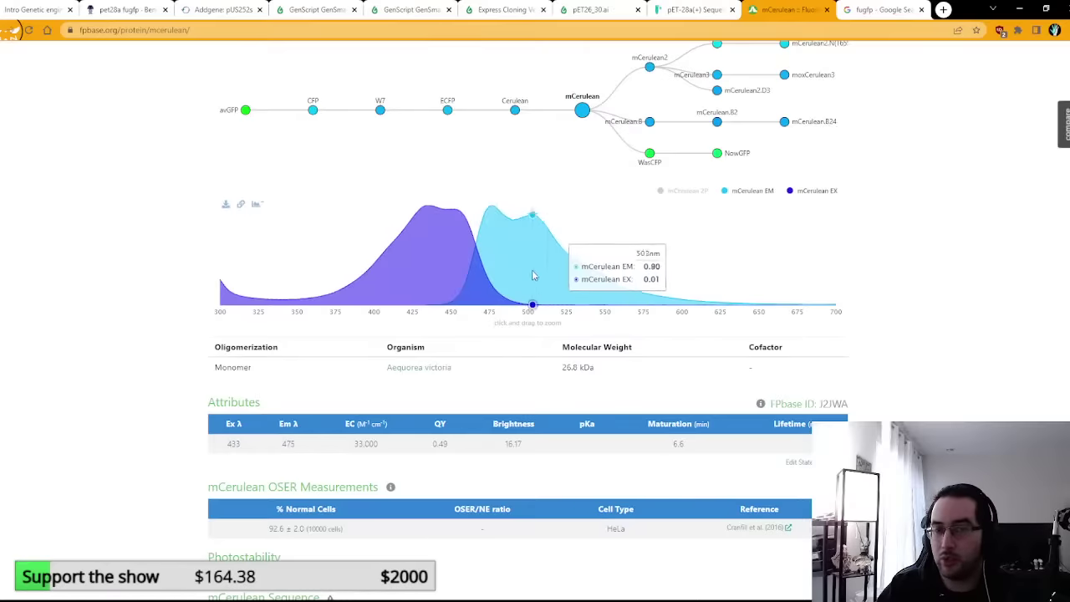
{"action": "scroll", "coordinate": [426, 328], "scroll_direction": "down", "scroll_amount": 2}
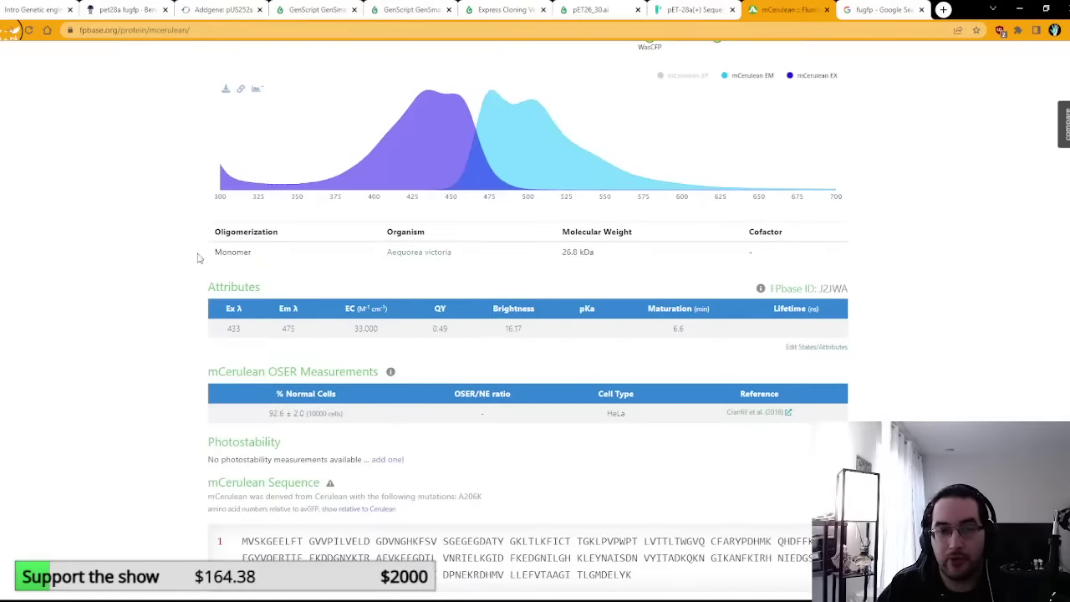
{"action": "left_click_drag", "start_coordinate": [210, 255], "coordinate": [261, 249]}
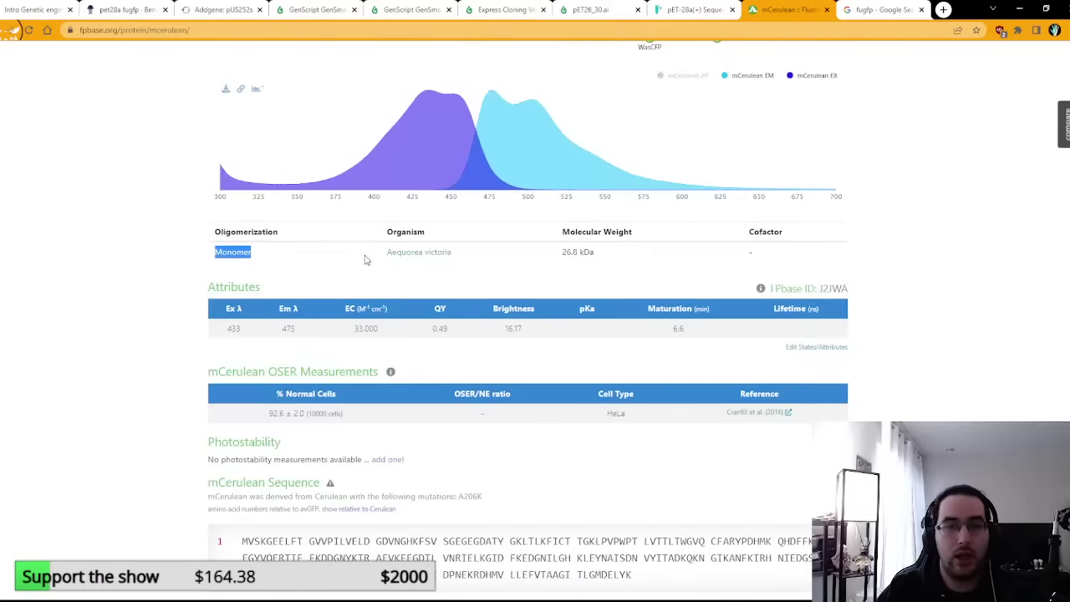
{"action": "scroll", "coordinate": [614, 320], "scroll_direction": "down", "scroll_amount": 1}
{"action": "scroll", "coordinate": [614, 321], "scroll_direction": "down", "scroll_amount": 3}
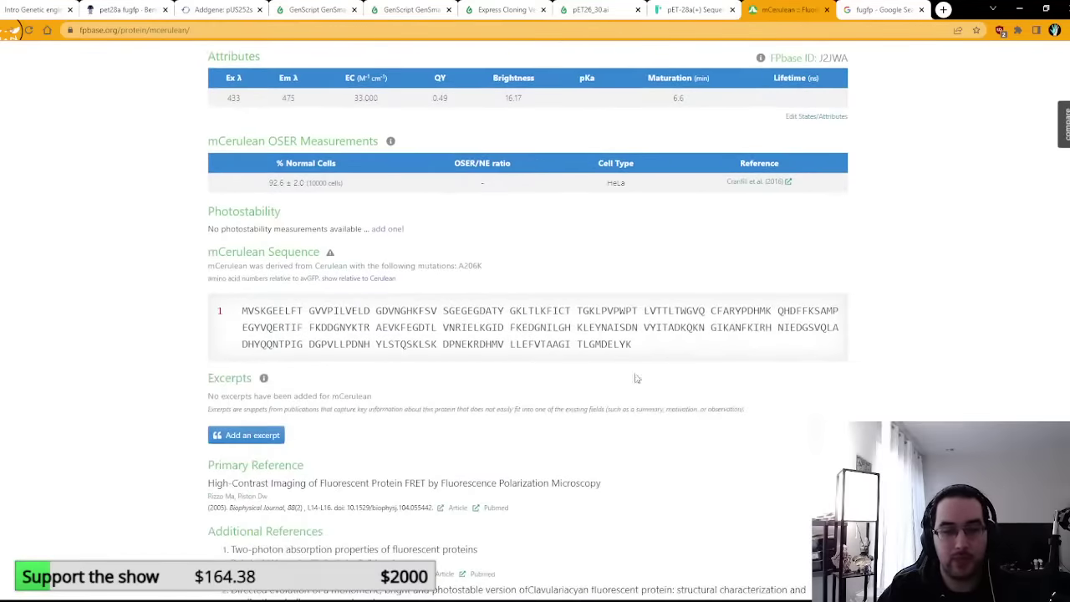
Step: Copy mCerulean's full amino acid sequence and create an AA sequence named mcerulean in Benchling's gene engineering basics part 2 folder
{"action": "left_click_drag", "start_coordinate": [644, 350], "coordinate": [237, 313]}
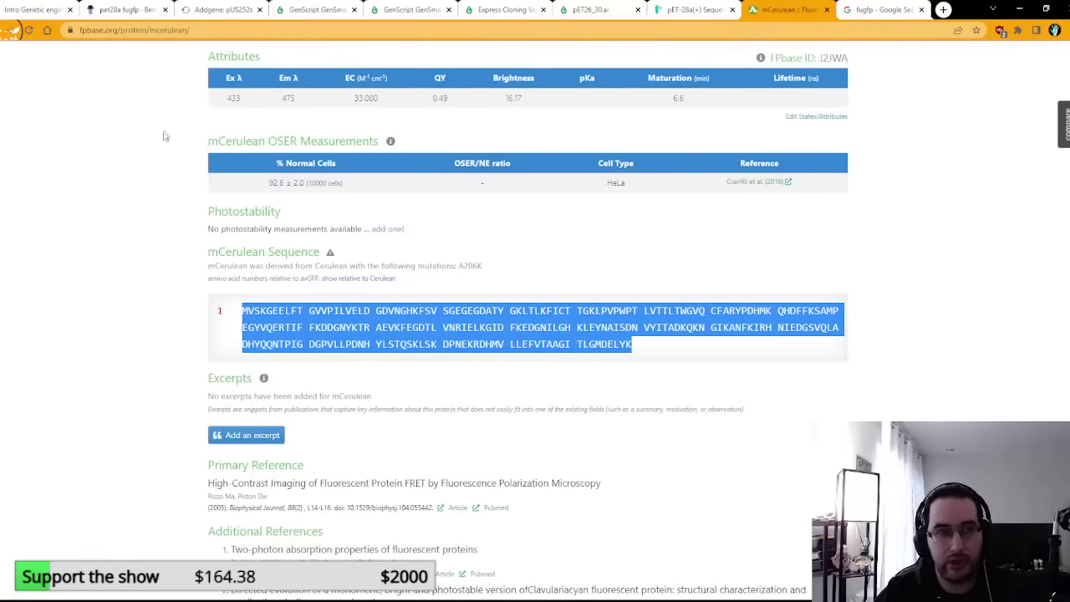
{"action": "left_click", "coordinate": [125, 9]}
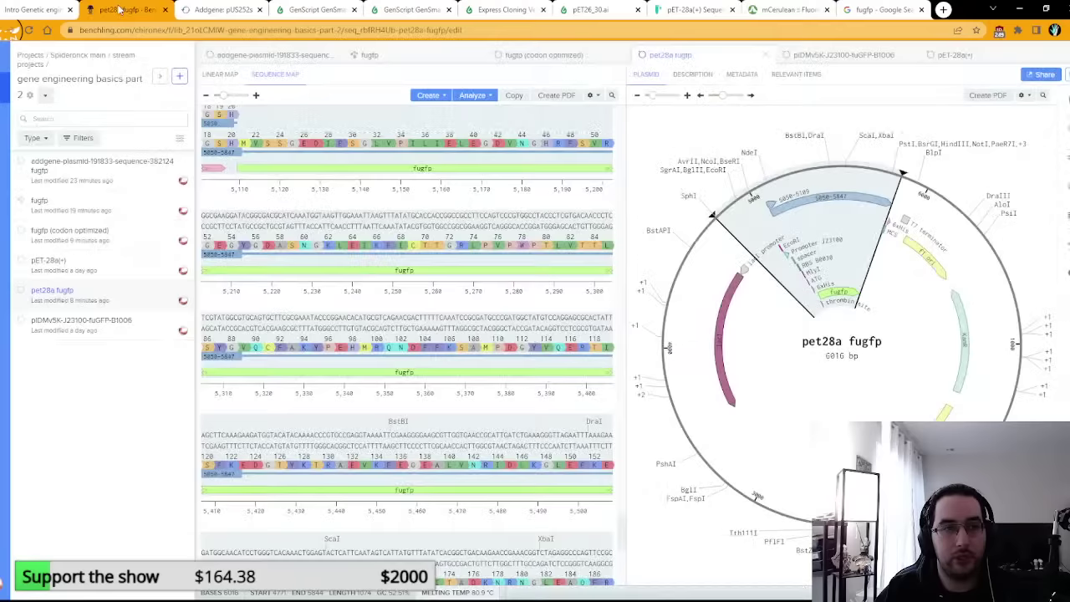
{"action": "left_click", "coordinate": [179, 76]}
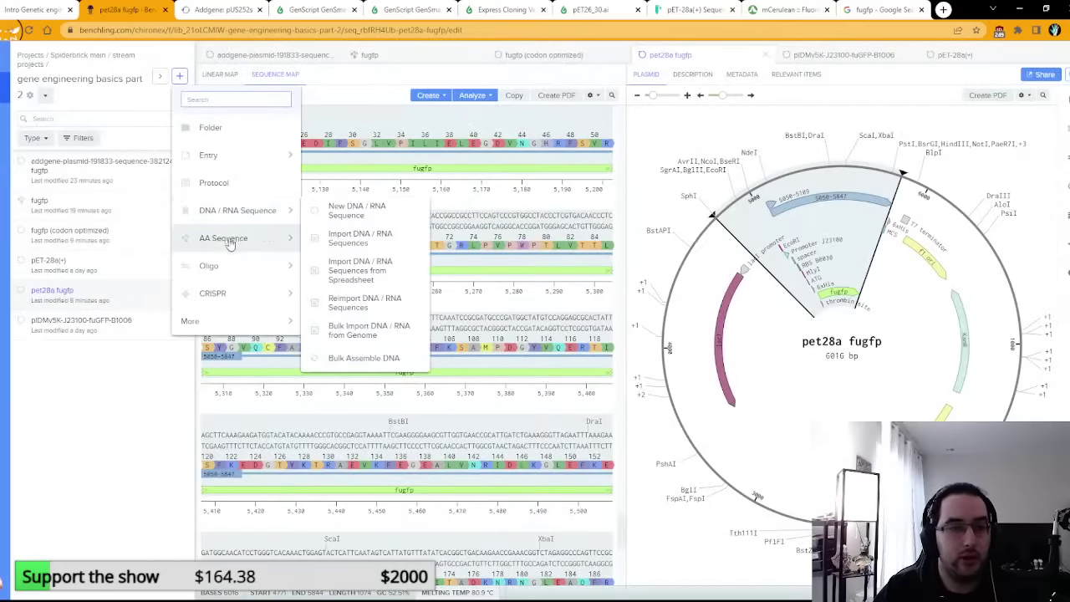
{"action": "mouse_move", "coordinate": [251, 245]}
{"action": "left_click", "coordinate": [351, 237]}
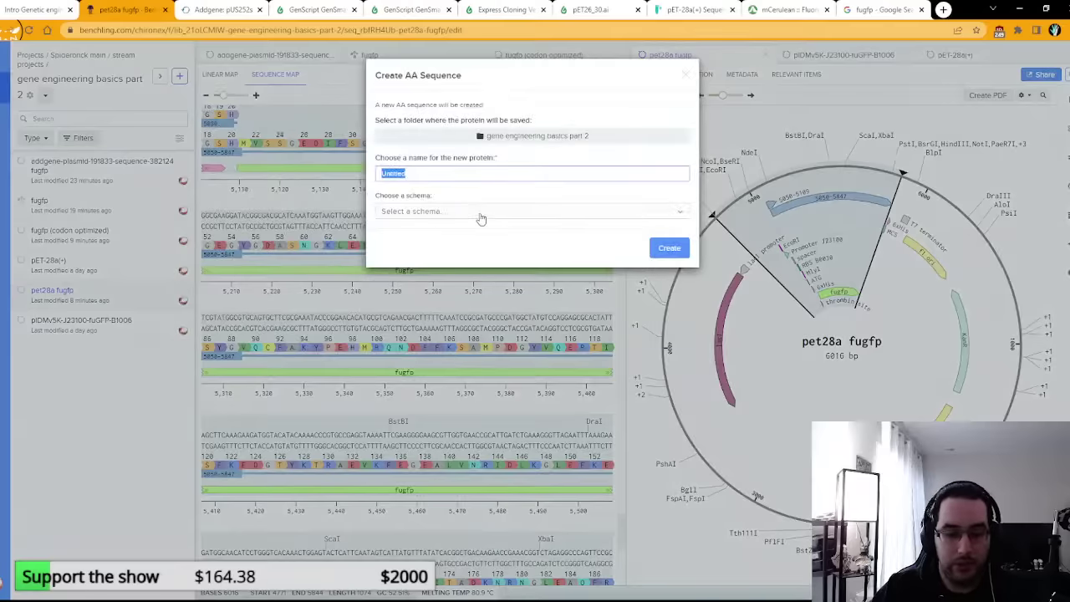
{"action": "type", "text": "mcerulean"}
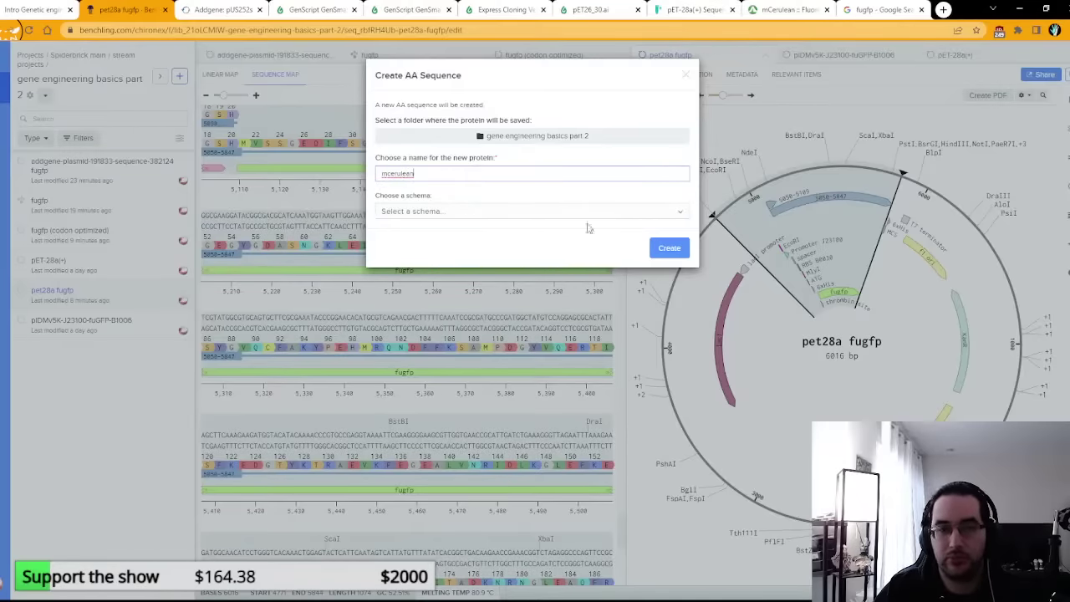
{"action": "left_click", "coordinate": [679, 243]}
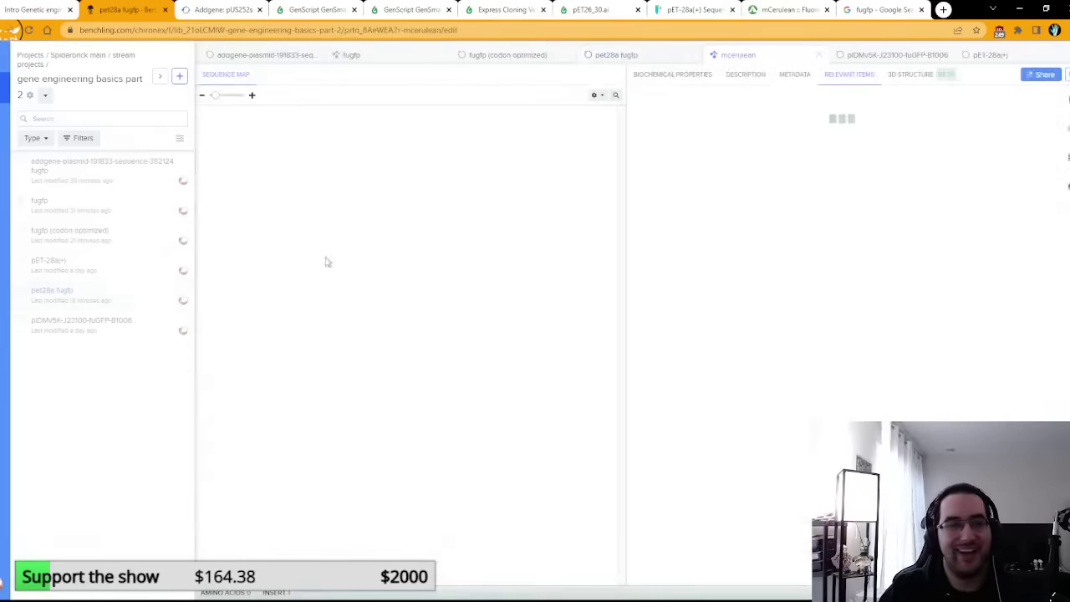
Step: Insert the copied mCerulean residues into the mcerulean sequence and open codon optimization for its full length
{"action": "key", "text": "ctrl+v"}
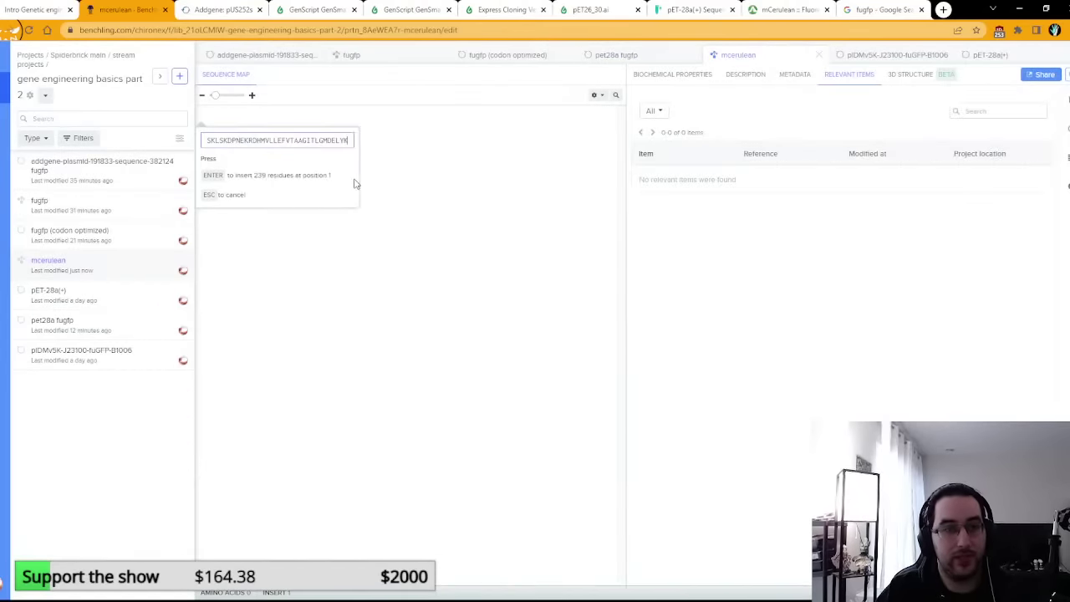
{"action": "key", "text": "Return"}
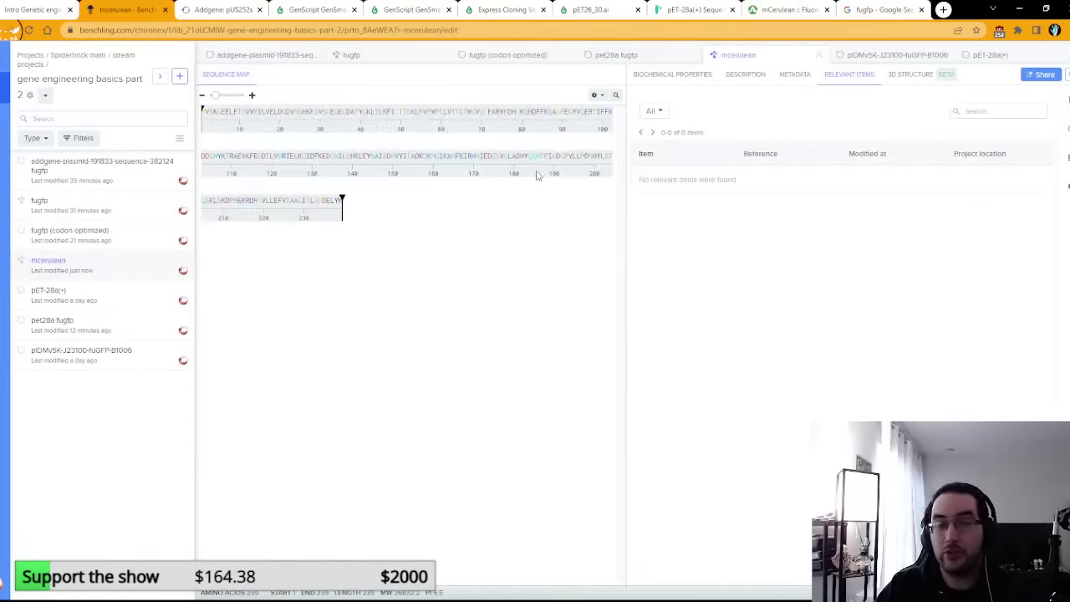
{"action": "key", "text": "ctrl+a"}
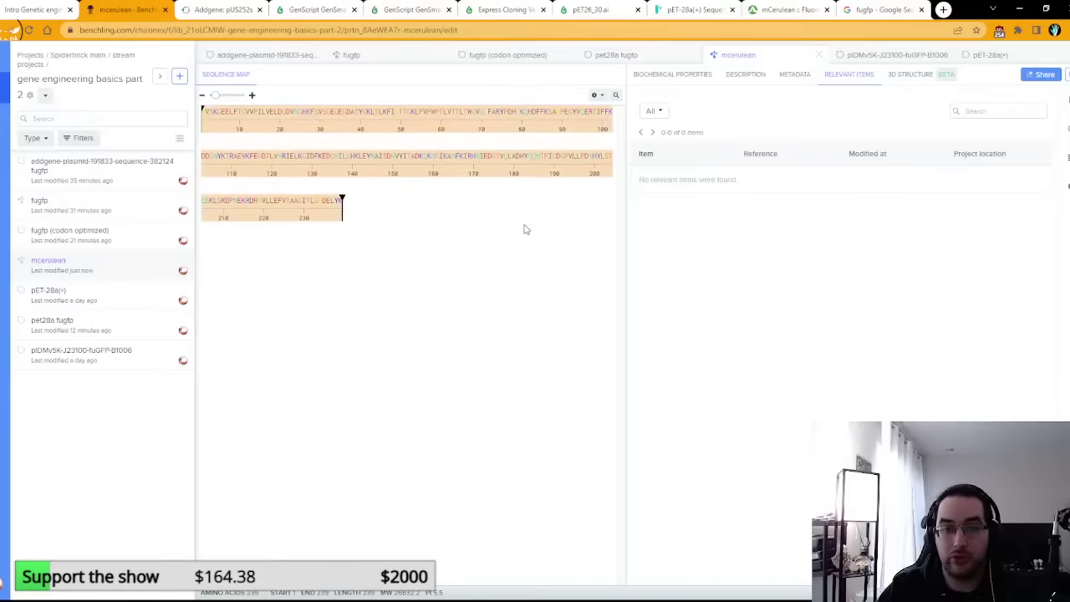
{"action": "right_click", "coordinate": [396, 156]}
{"action": "left_click", "coordinate": [415, 206]}
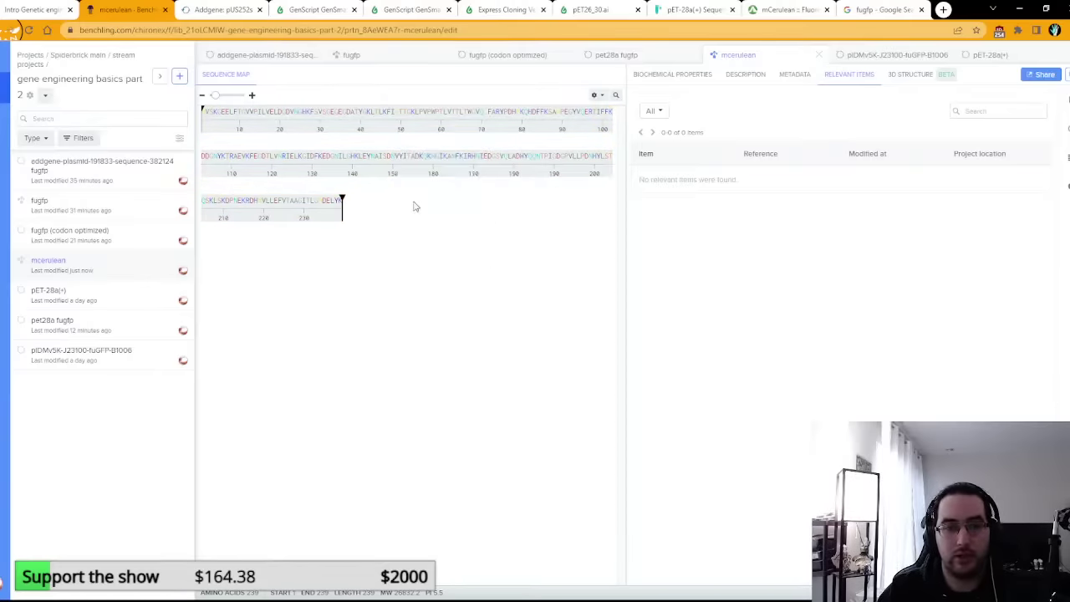
Step: Codon-optimize mcerulean for Escherichia coli (K12), avoiding NcoI, NdeI and HindIII cut sites, and save the DNA in the gene engineering basics part 2 folder
{"action": "left_click", "coordinate": [671, 390]}
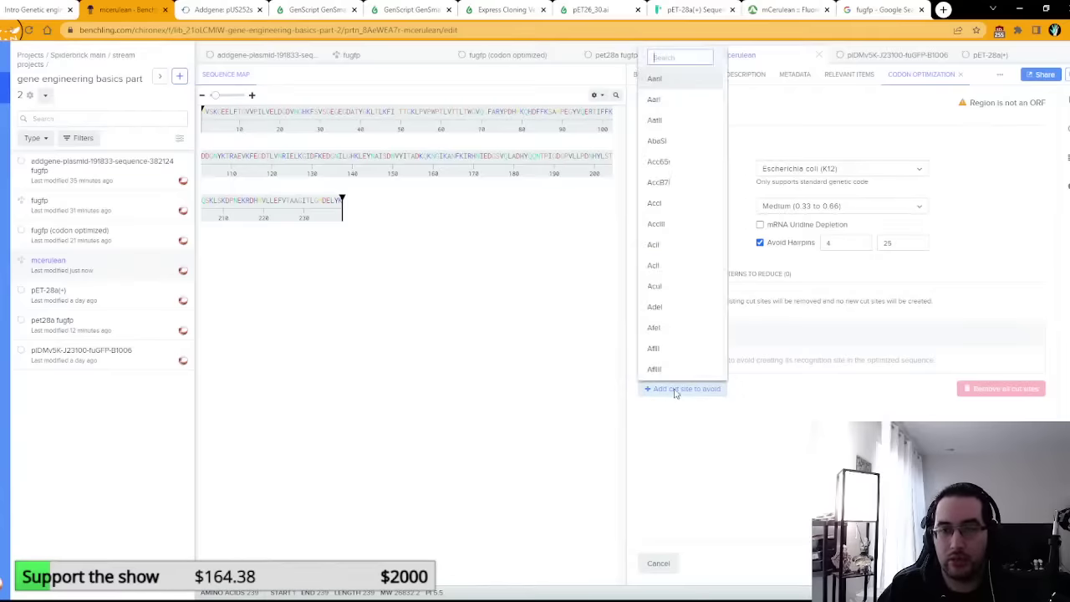
{"action": "left_click", "coordinate": [668, 389]}
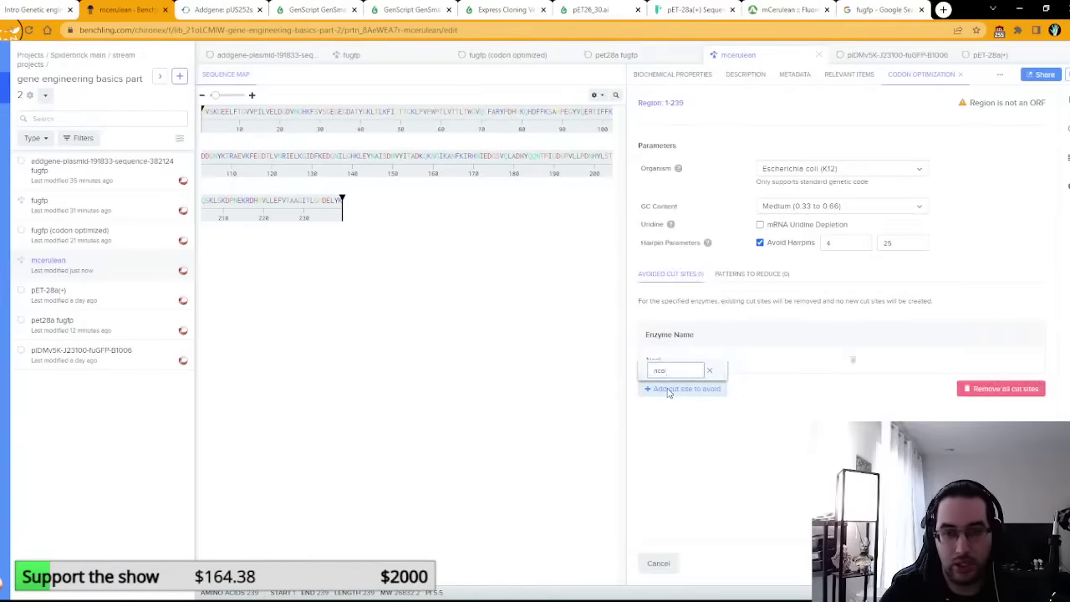
{"action": "left_click", "coordinate": [669, 390]}
{"action": "type", "text": "ndei"}
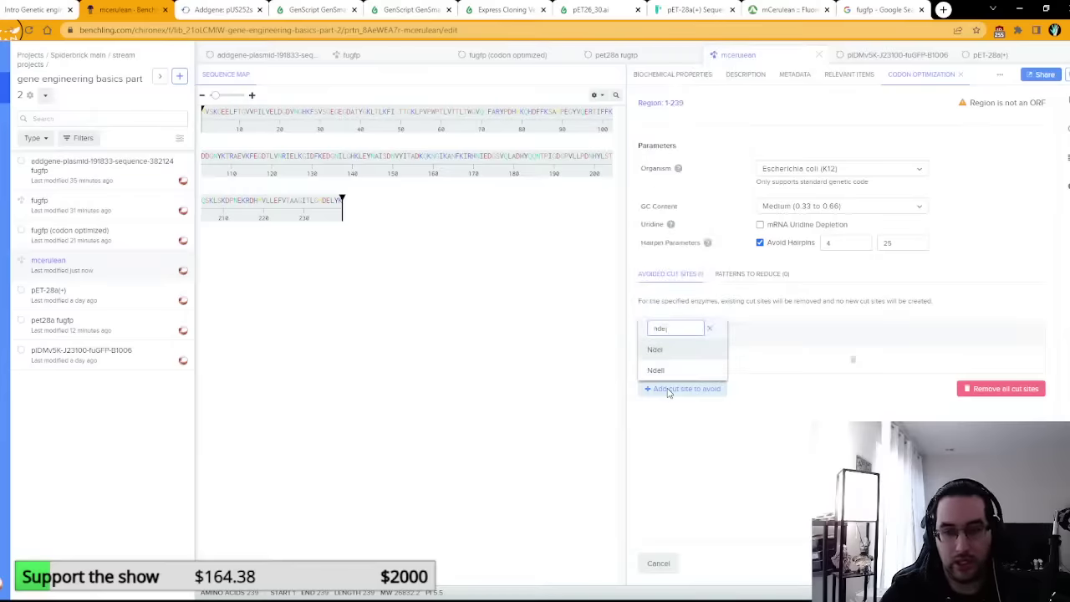
{"action": "left_click", "coordinate": [668, 393]}
{"action": "left_click", "coordinate": [669, 393]}
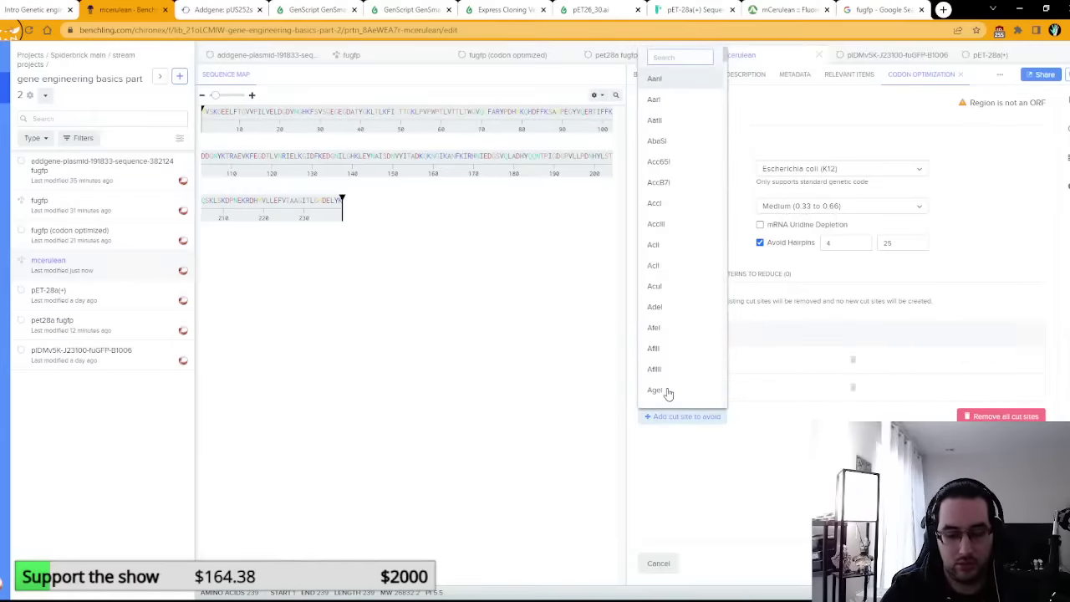
{"action": "type", "text": "hind"}
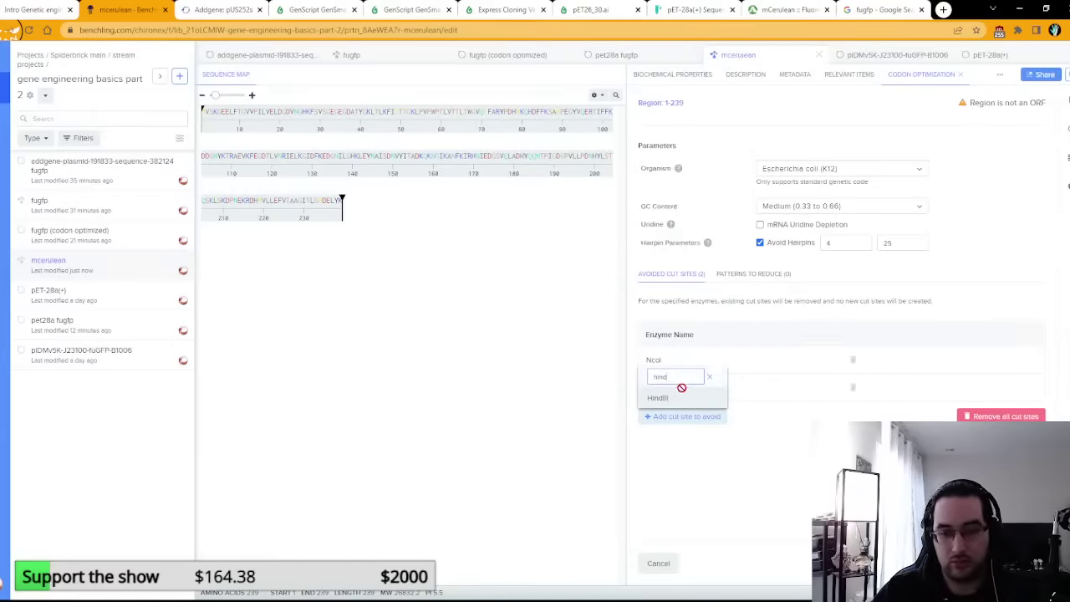
{"action": "left_click", "coordinate": [677, 398]}
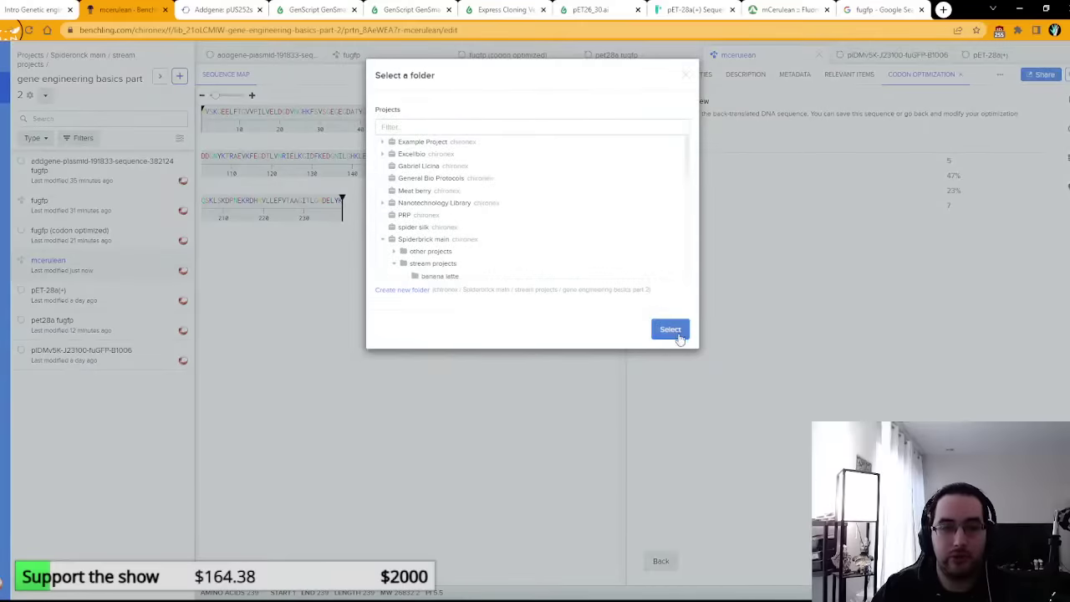
{"action": "left_click", "coordinate": [675, 331]}
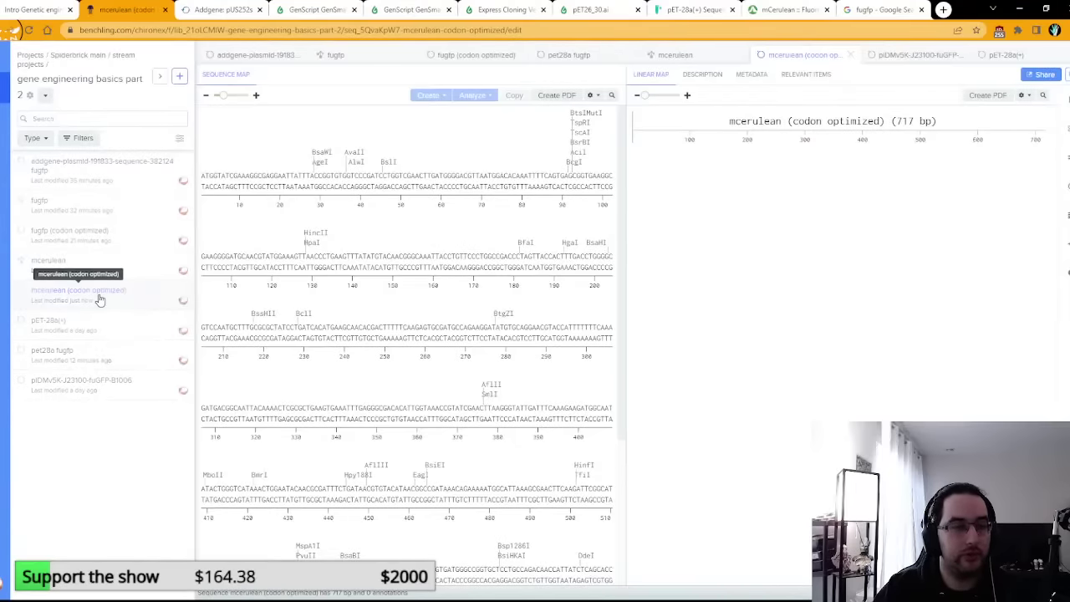
Step: Annotate the entire codon-optimized mcerulean sequence as cerulean in a teal color on the forward strand
{"action": "left_click", "coordinate": [270, 186]}
{"action": "key", "text": "ctrl+a"}
{"action": "right_click", "coordinate": [271, 186]}
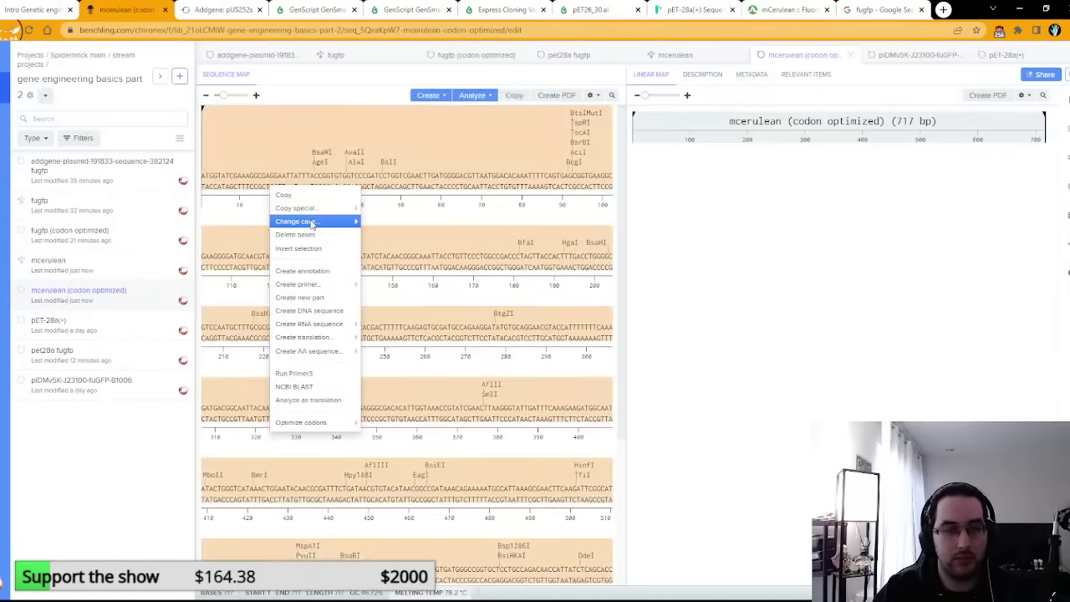
{"action": "left_click", "coordinate": [316, 272]}
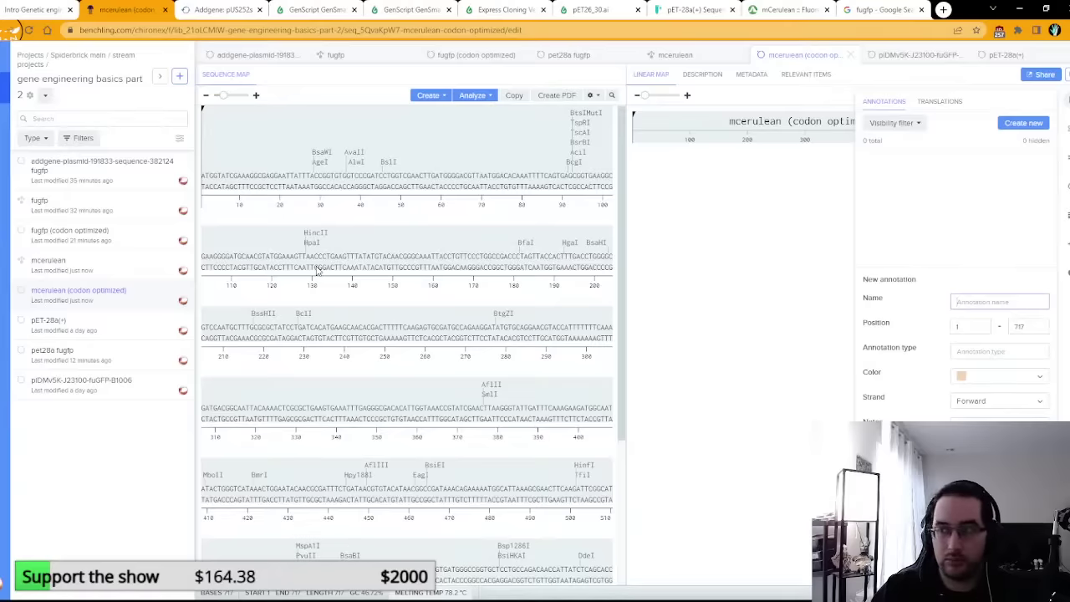
{"action": "type", "text": "cerulean"}
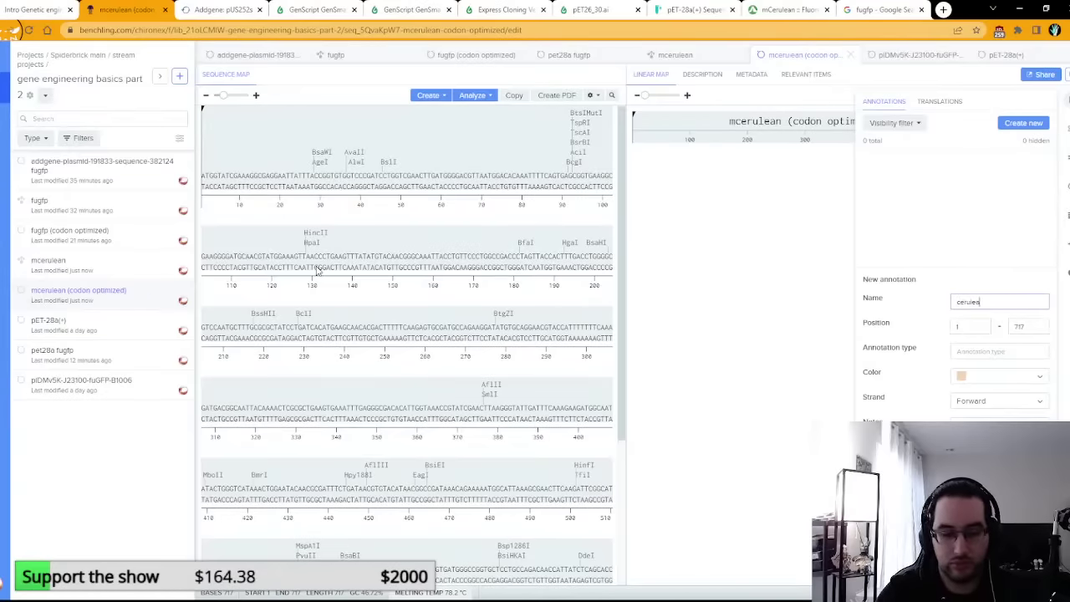
{"action": "left_click", "coordinate": [987, 381]}
{"action": "left_click", "coordinate": [923, 373]}
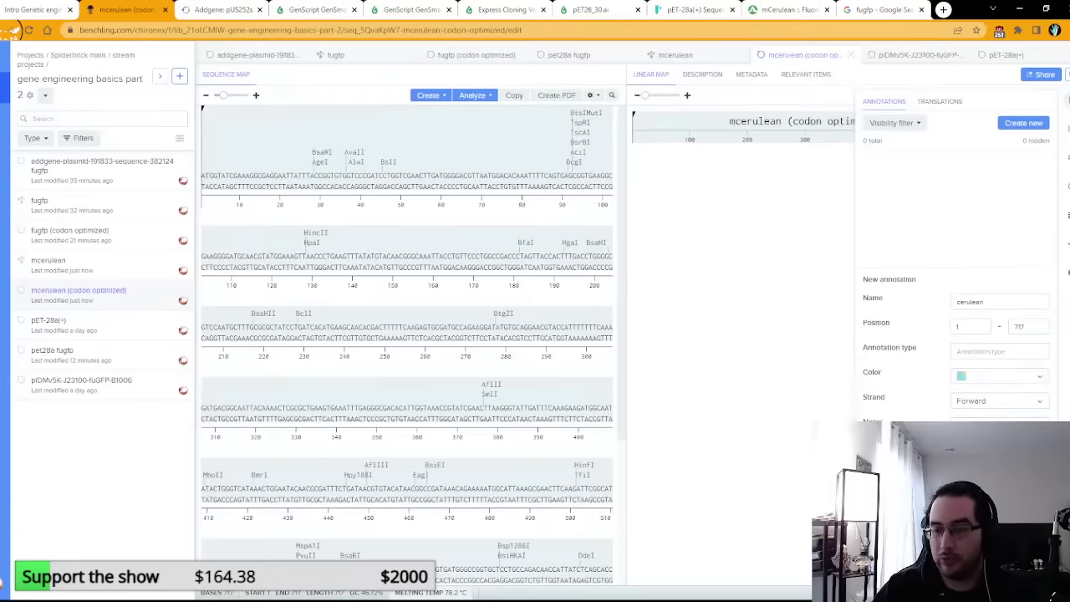
{"action": "left_click", "coordinate": [1026, 502]}
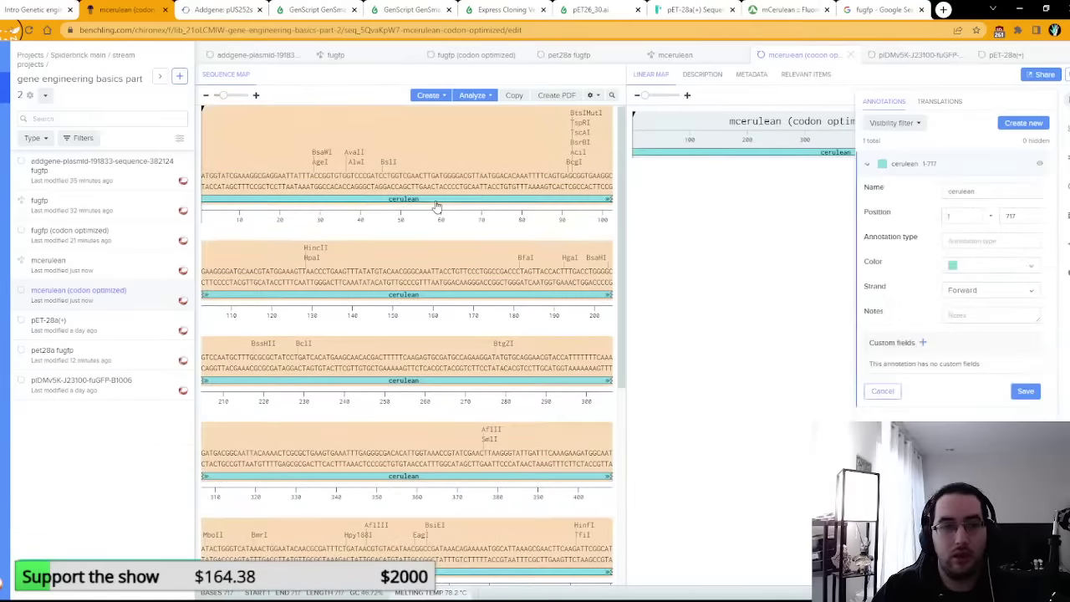
Step: Replace the fugfp coding region in the pet28a fugfp plasmid with the copied cerulean sequence, keeping the stop codons after it
{"action": "left_click", "coordinate": [105, 354]}
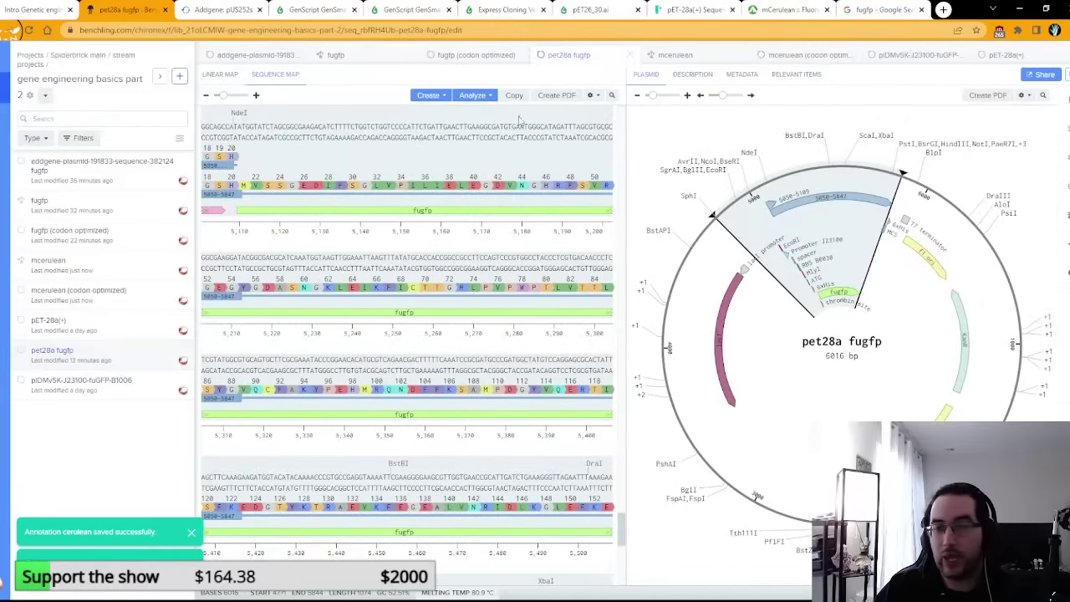
{"action": "left_click", "coordinate": [491, 210]}
{"action": "scroll", "coordinate": [579, 319], "scroll_direction": "down", "scroll_amount": 5}
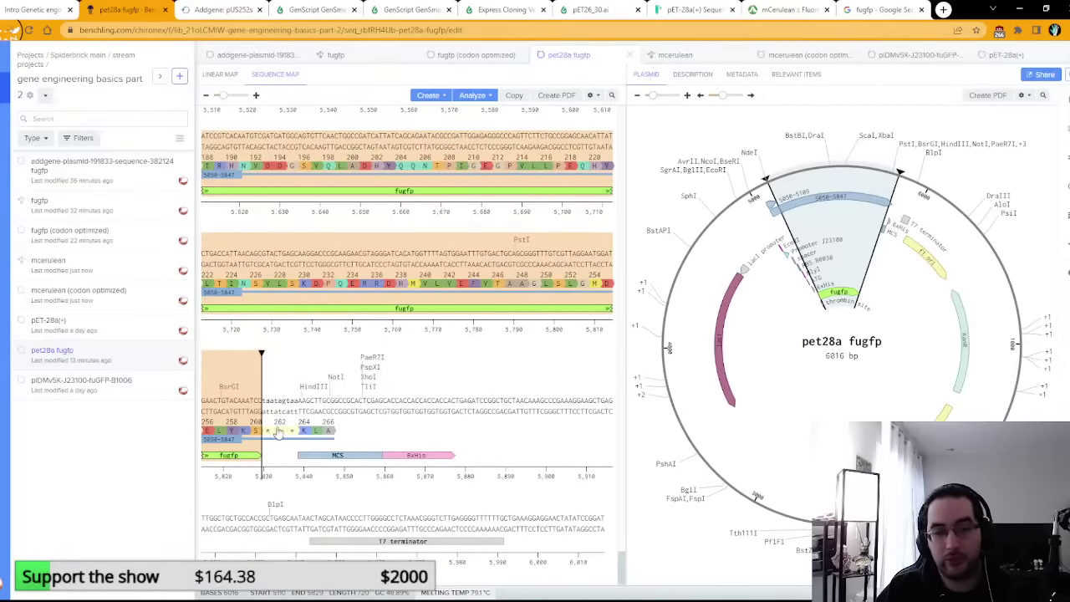
{"action": "scroll", "coordinate": [427, 379], "scroll_direction": "up", "scroll_amount": 10}
{"action": "scroll", "coordinate": [427, 378], "scroll_direction": "up", "scroll_amount": 1}
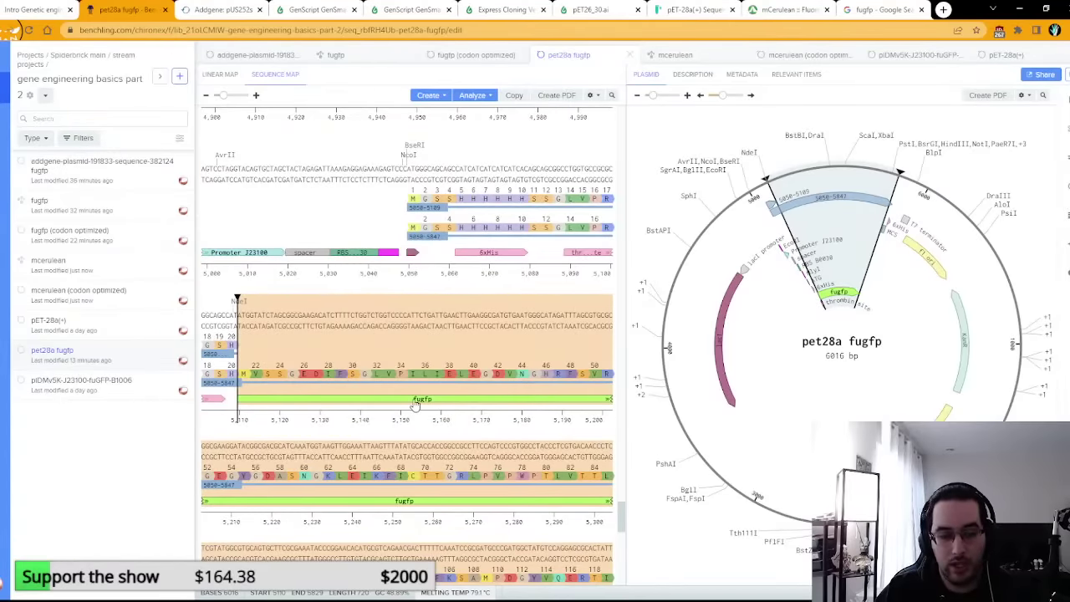
{"action": "key", "text": "ctrl+v"}
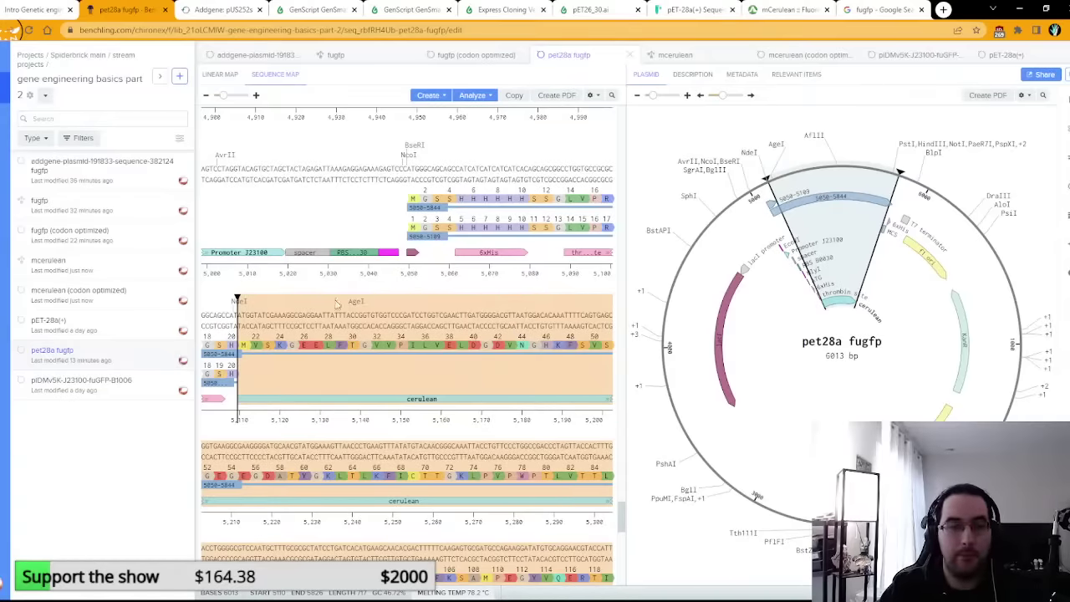
Step: Select the stretch around the NdeI site, and extend a new selection from the thrombin site through cerulean to the XhoI site
{"action": "scroll", "coordinate": [428, 326], "scroll_direction": "down", "scroll_amount": 1}
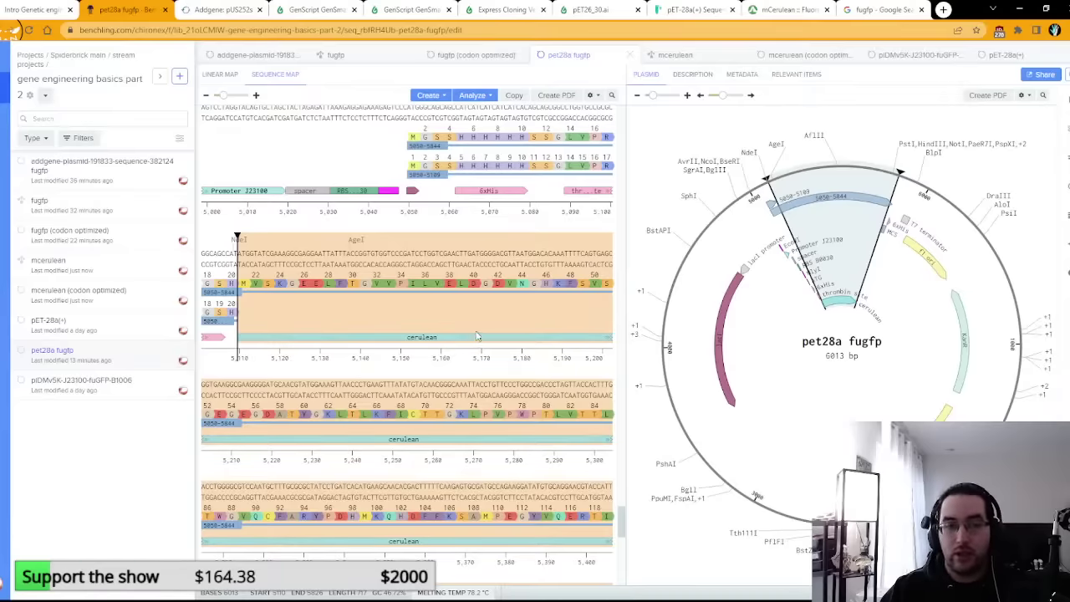
{"action": "scroll", "coordinate": [476, 336], "scroll_direction": "down", "scroll_amount": 1}
{"action": "left_click", "coordinate": [419, 213]}
{"action": "left_click_drag", "start_coordinate": [214, 199], "coordinate": [342, 201]}
{"action": "scroll", "coordinate": [349, 275], "scroll_direction": "up", "scroll_amount": 2}
{"action": "scroll", "coordinate": [350, 274], "scroll_direction": "up", "scroll_amount": 1}
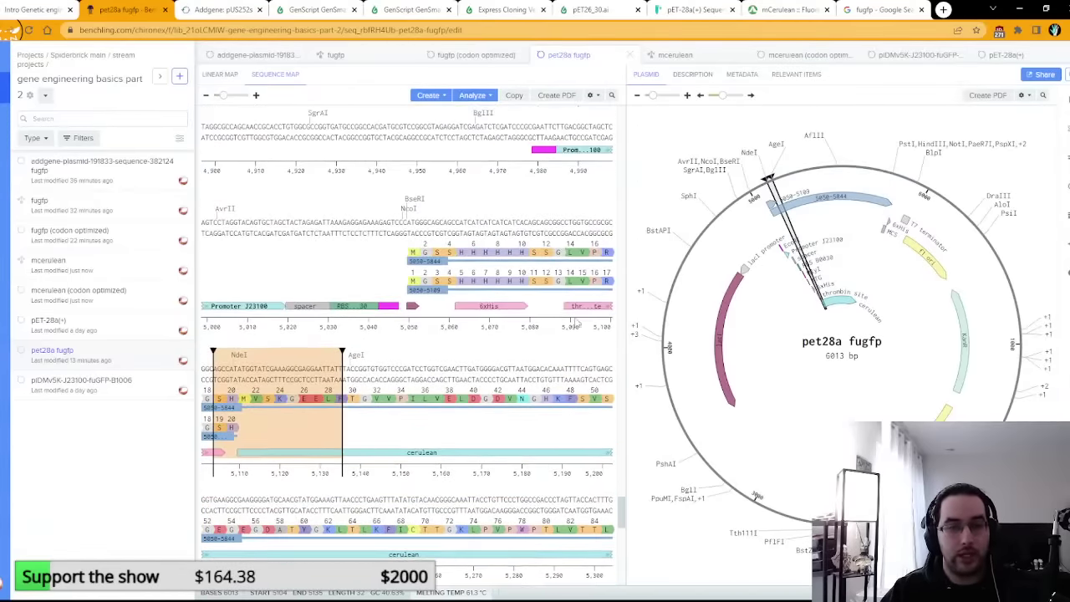
{"action": "left_click_drag", "start_coordinate": [590, 251], "coordinate": [335, 414]}
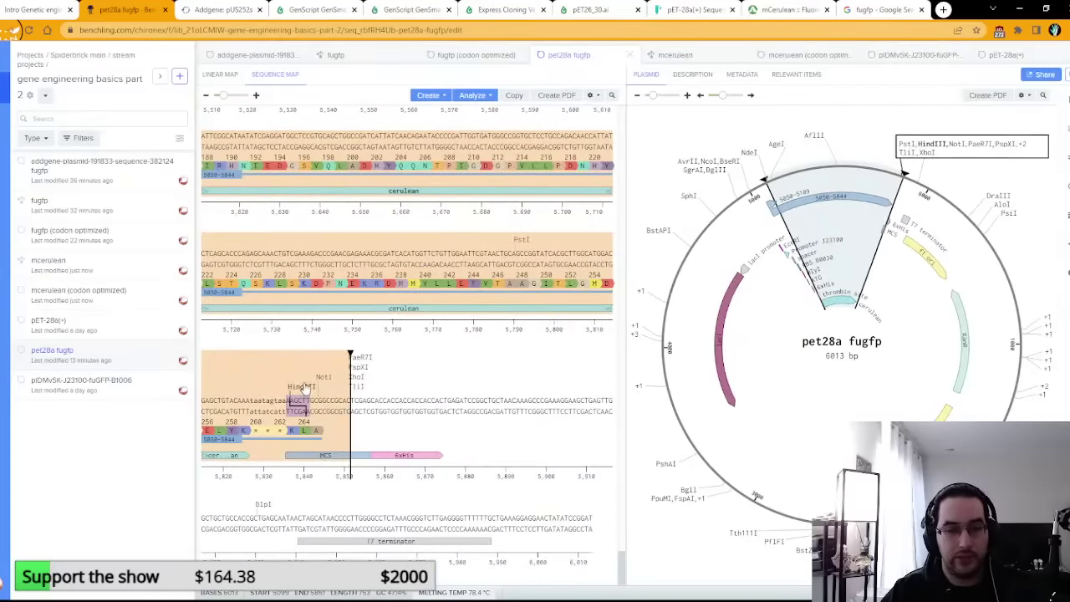
Step: Examine the plasmid from the J23100 promoter, NcoI and NdeI sites through cerulean to the HindIII, NotI and XhoI sites
{"action": "scroll", "coordinate": [491, 318], "scroll_direction": "up", "scroll_amount": 5}
{"action": "scroll", "coordinate": [491, 318], "scroll_direction": "up", "scroll_amount": 5}
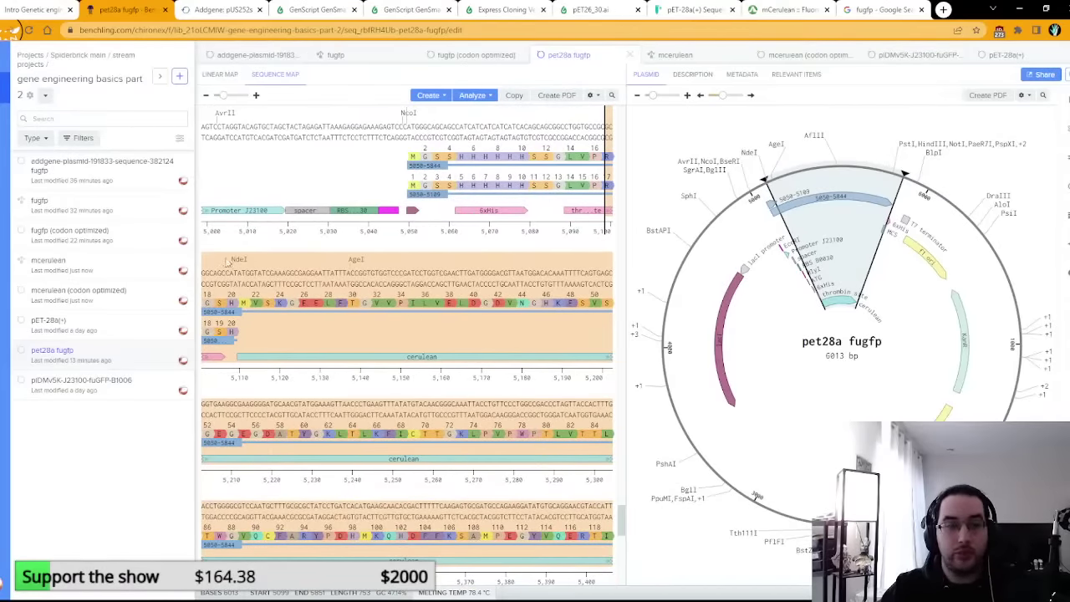
{"action": "scroll", "coordinate": [242, 275], "scroll_direction": "down", "scroll_amount": 6}
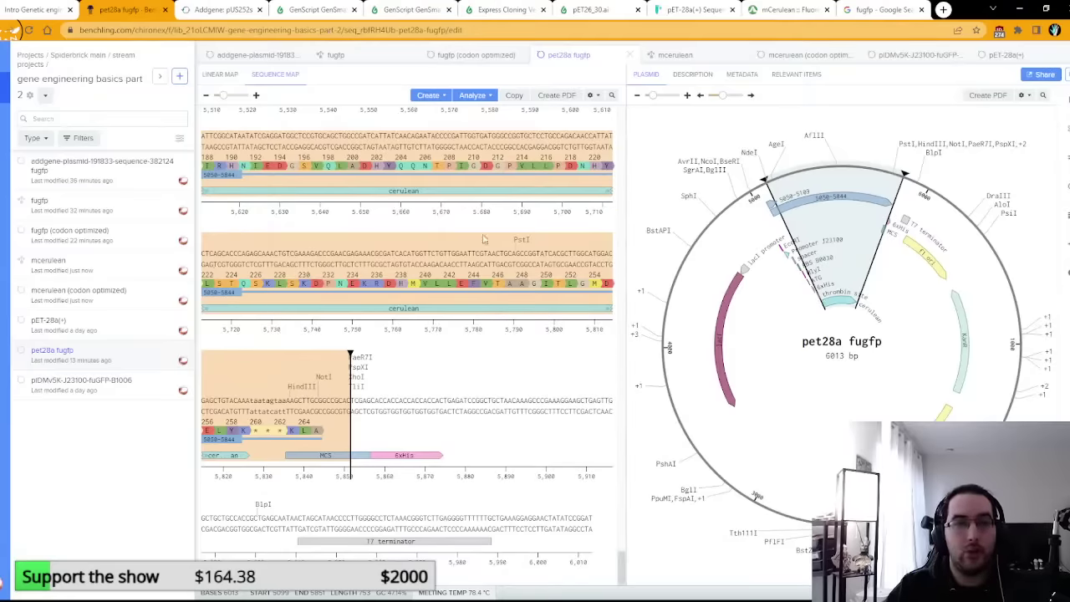
{"action": "scroll", "coordinate": [577, 320], "scroll_direction": "up", "scroll_amount": 1}
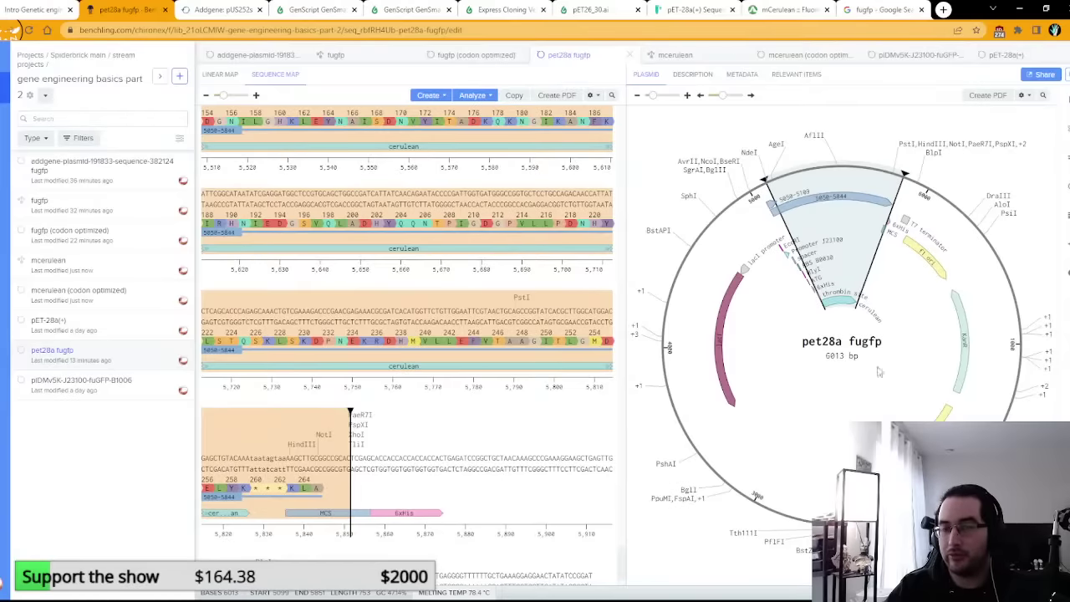
{"action": "scroll", "coordinate": [434, 363], "scroll_direction": "up", "scroll_amount": 8}
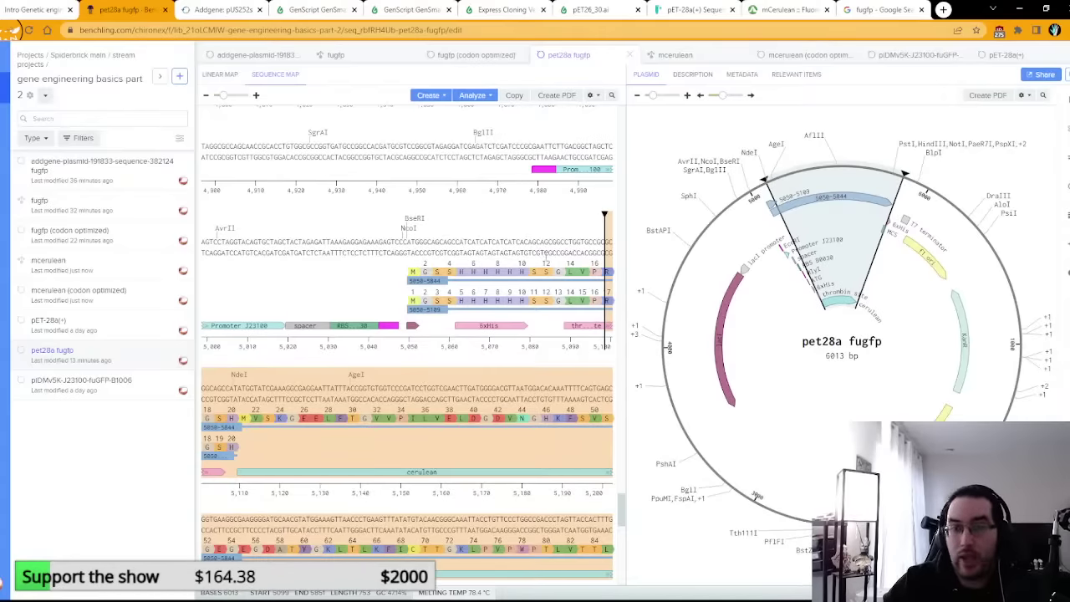
{"action": "scroll", "coordinate": [481, 154], "scroll_direction": "down", "scroll_amount": 5}
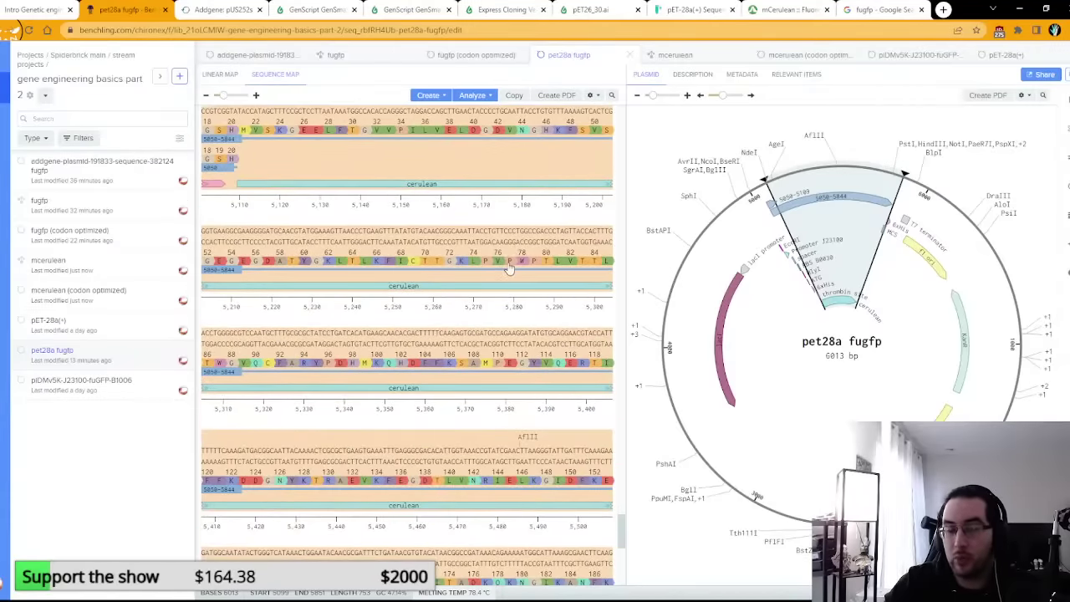
{"action": "scroll", "coordinate": [505, 266], "scroll_direction": "up", "scroll_amount": 5}
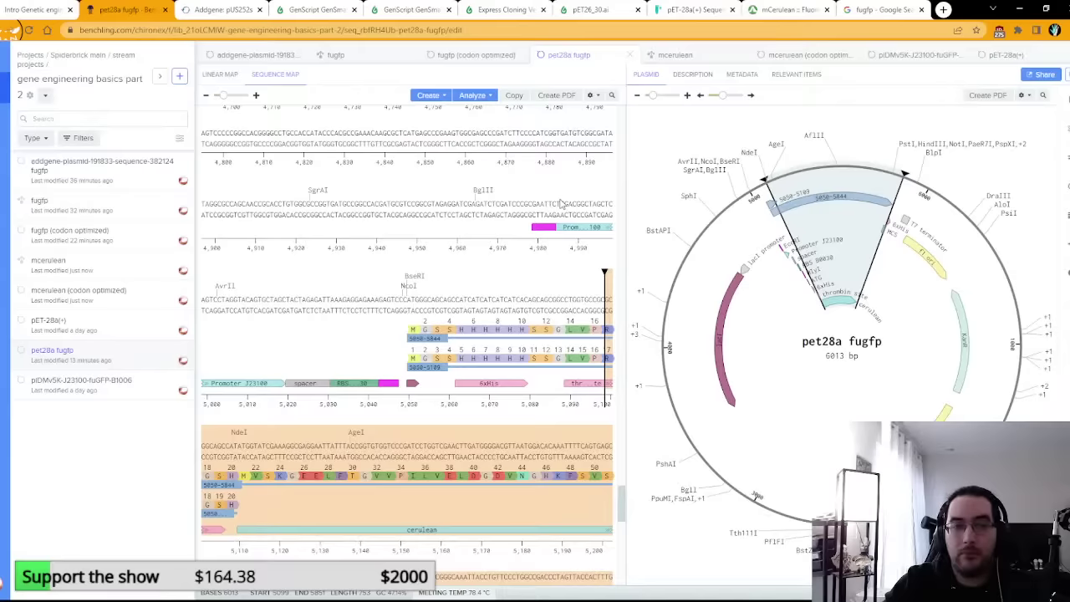
{"action": "scroll", "coordinate": [561, 200], "scroll_direction": "down", "scroll_amount": 2}
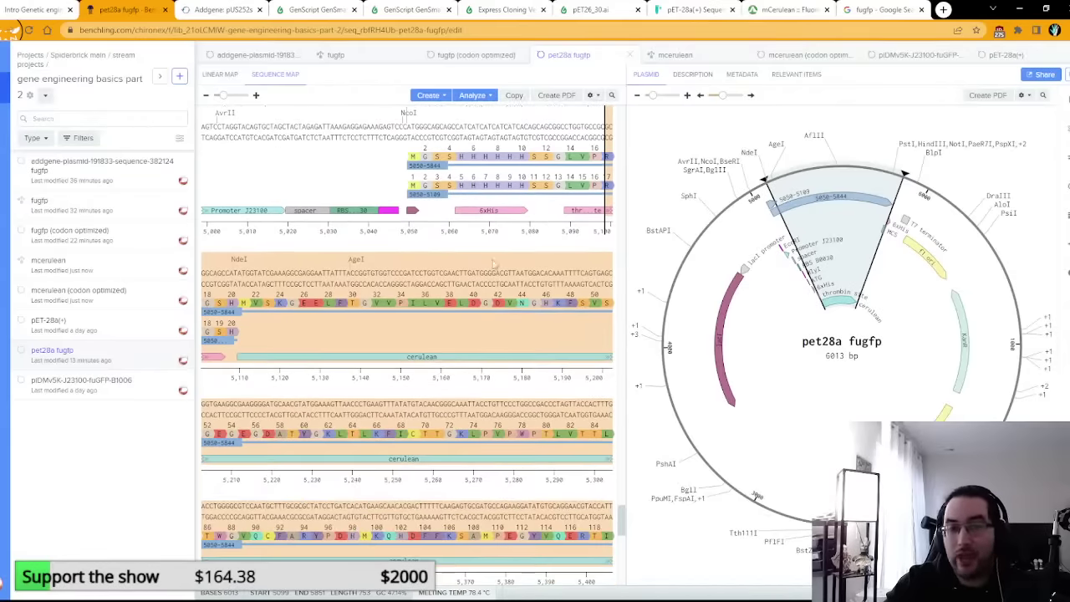